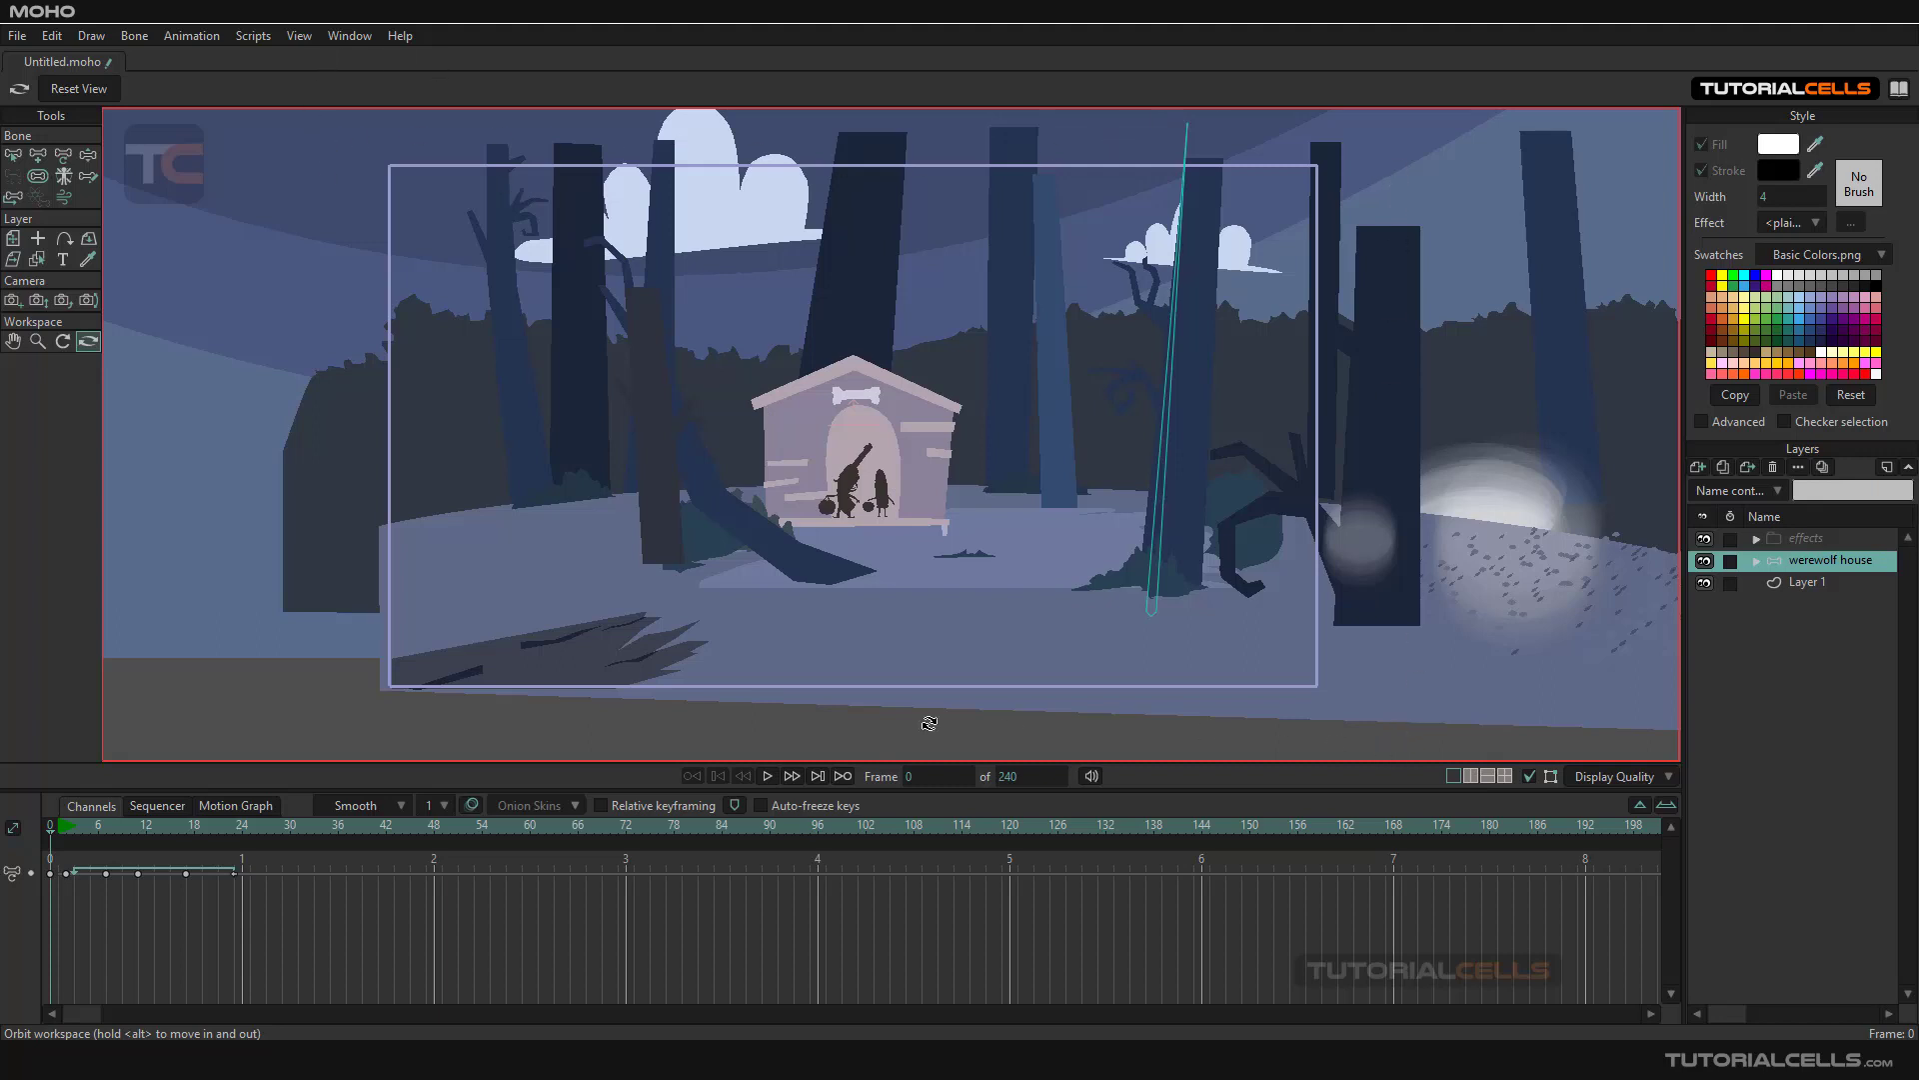
# Open the View menu to see the workspace viewing options
pyautogui.click(300, 36)
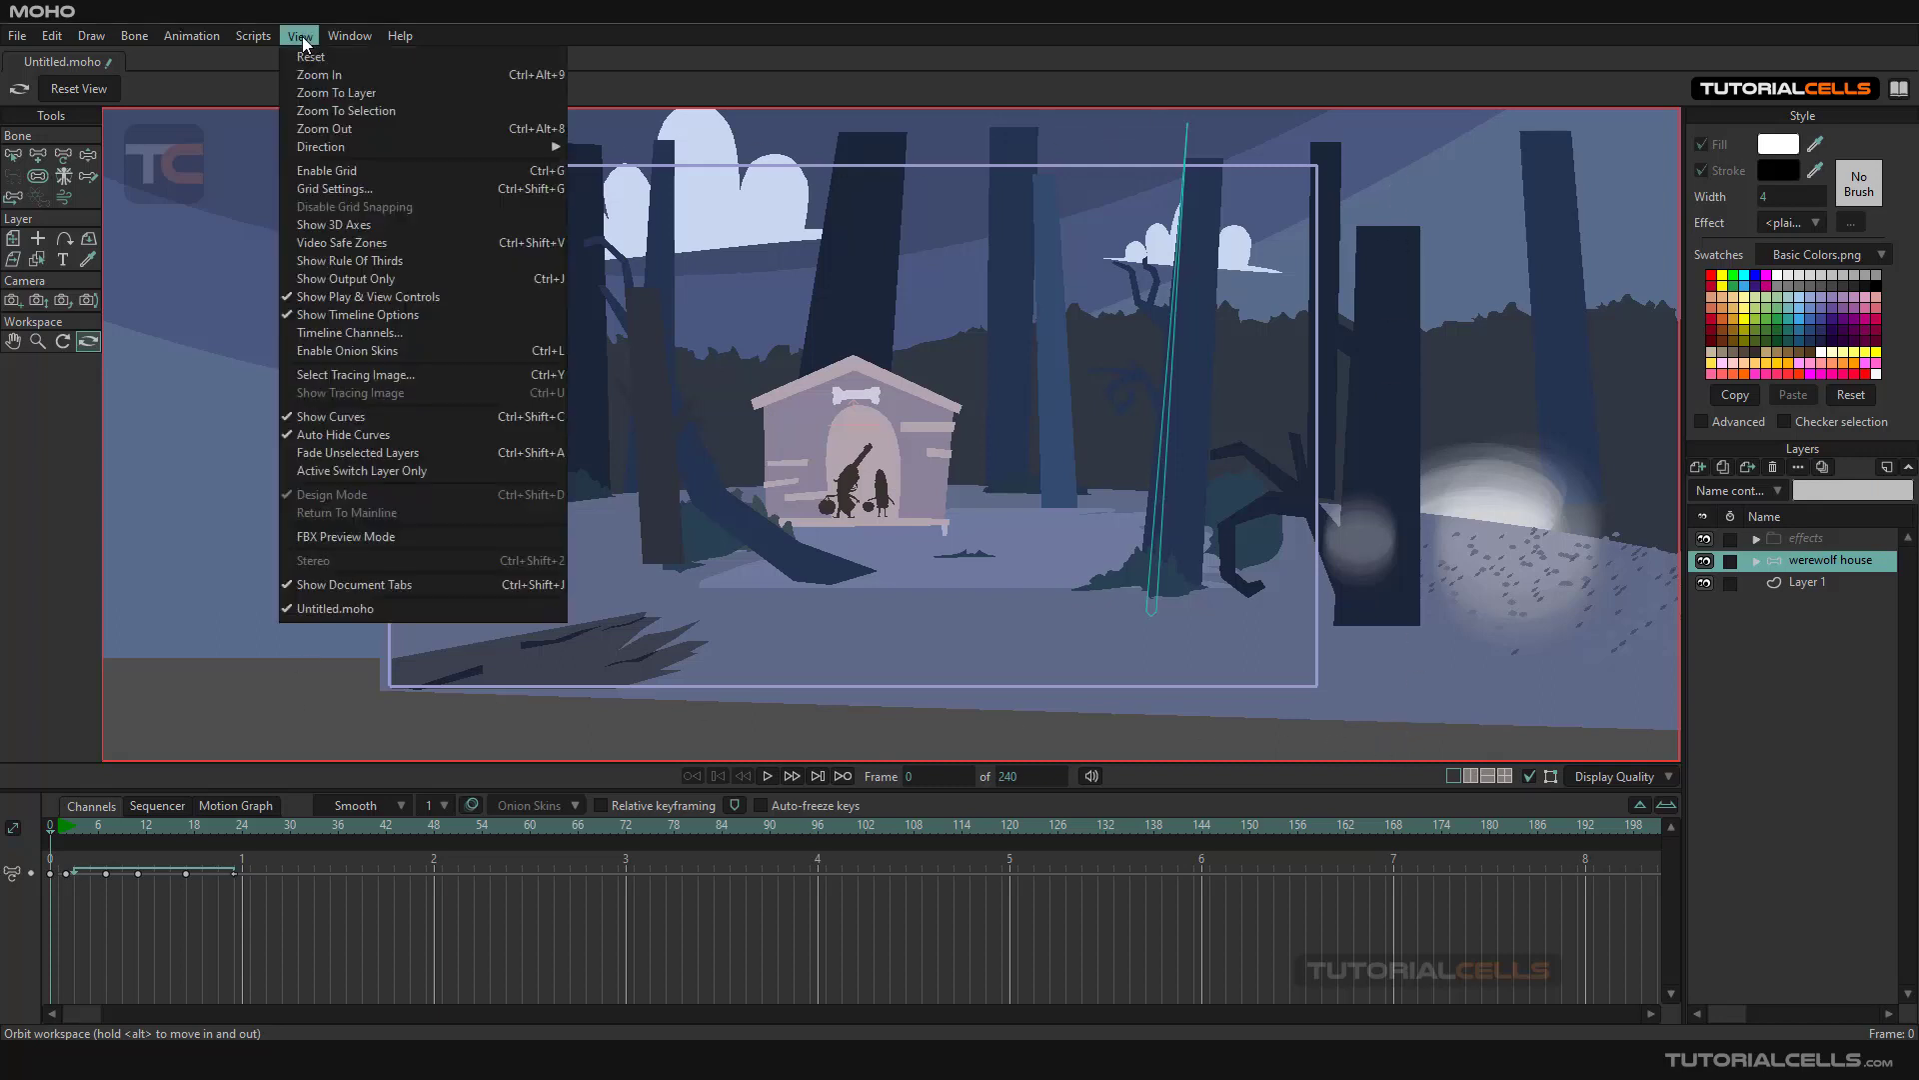
# Turn on Show Output Only and orbit the workspace slightly
pyautogui.click(372, 285)
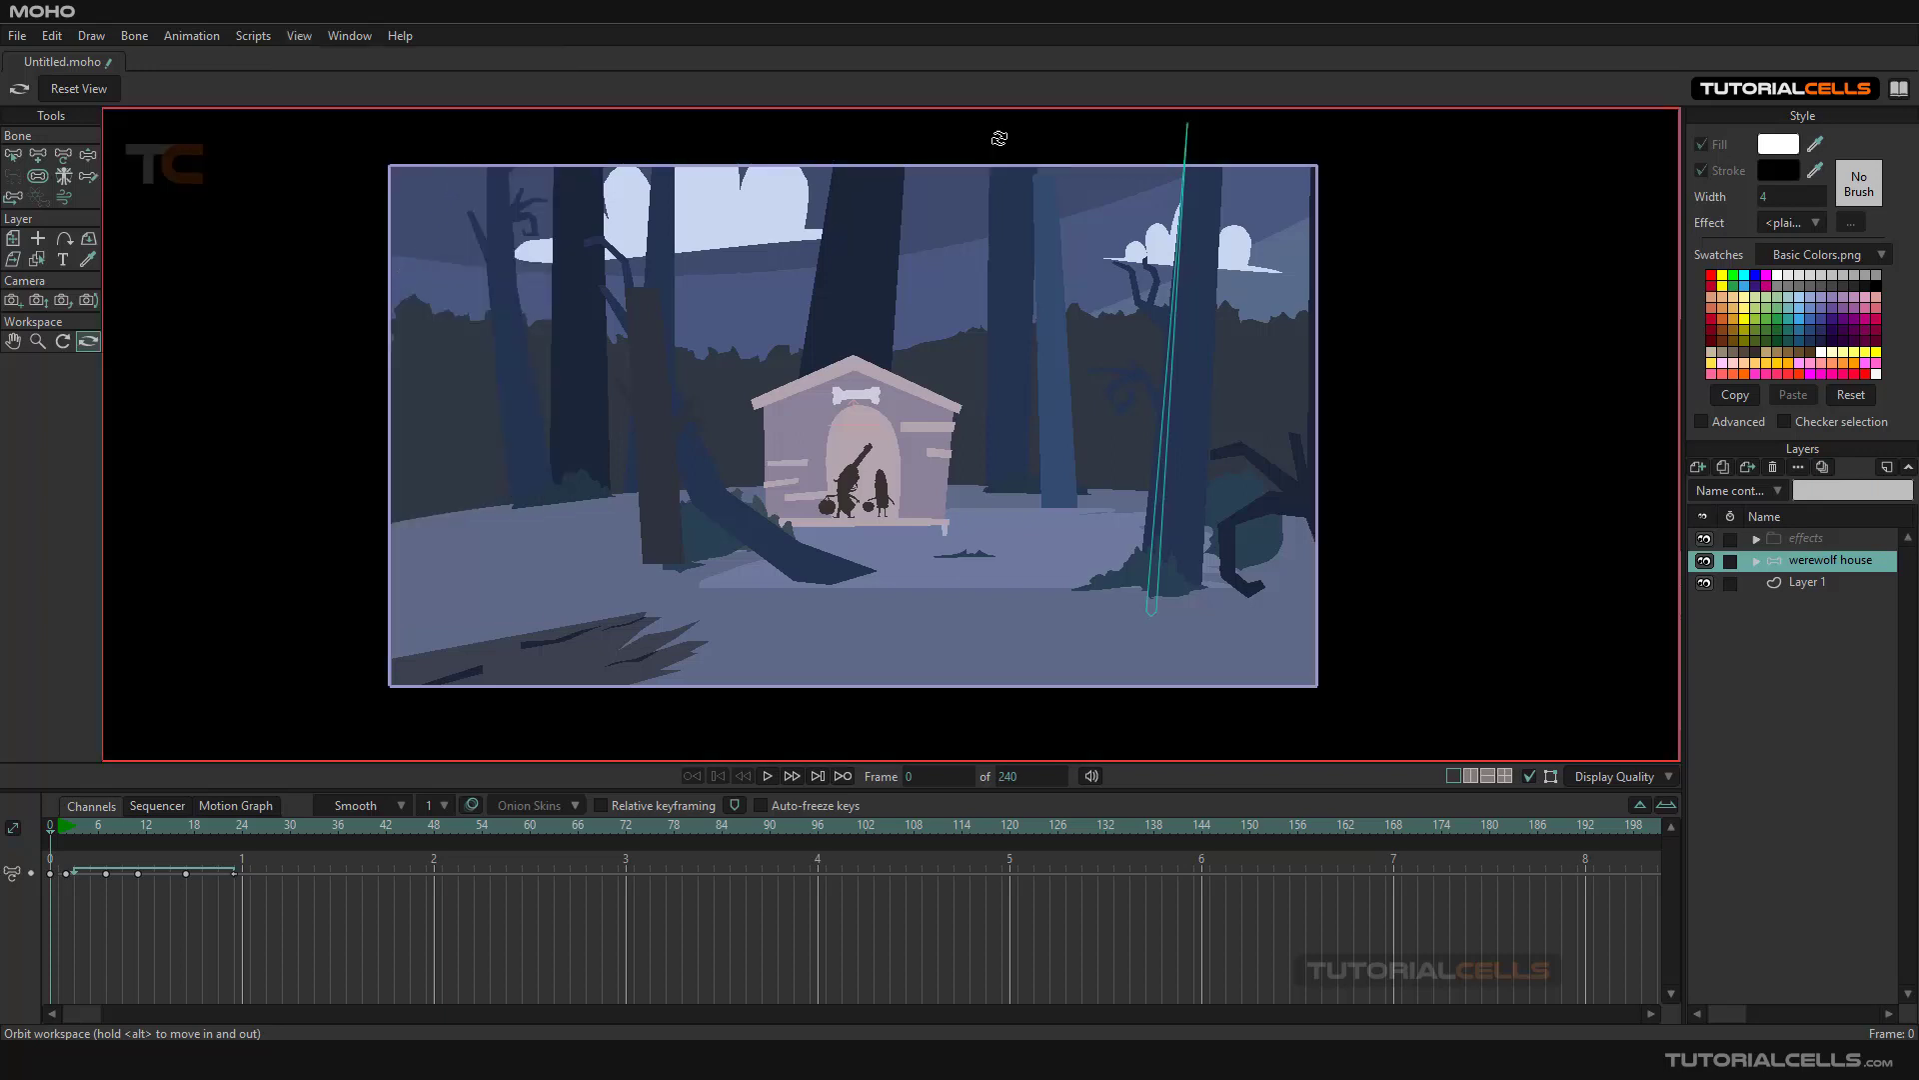
pyautogui.moveTo(948, 702); pyautogui.dragTo(908, 525)
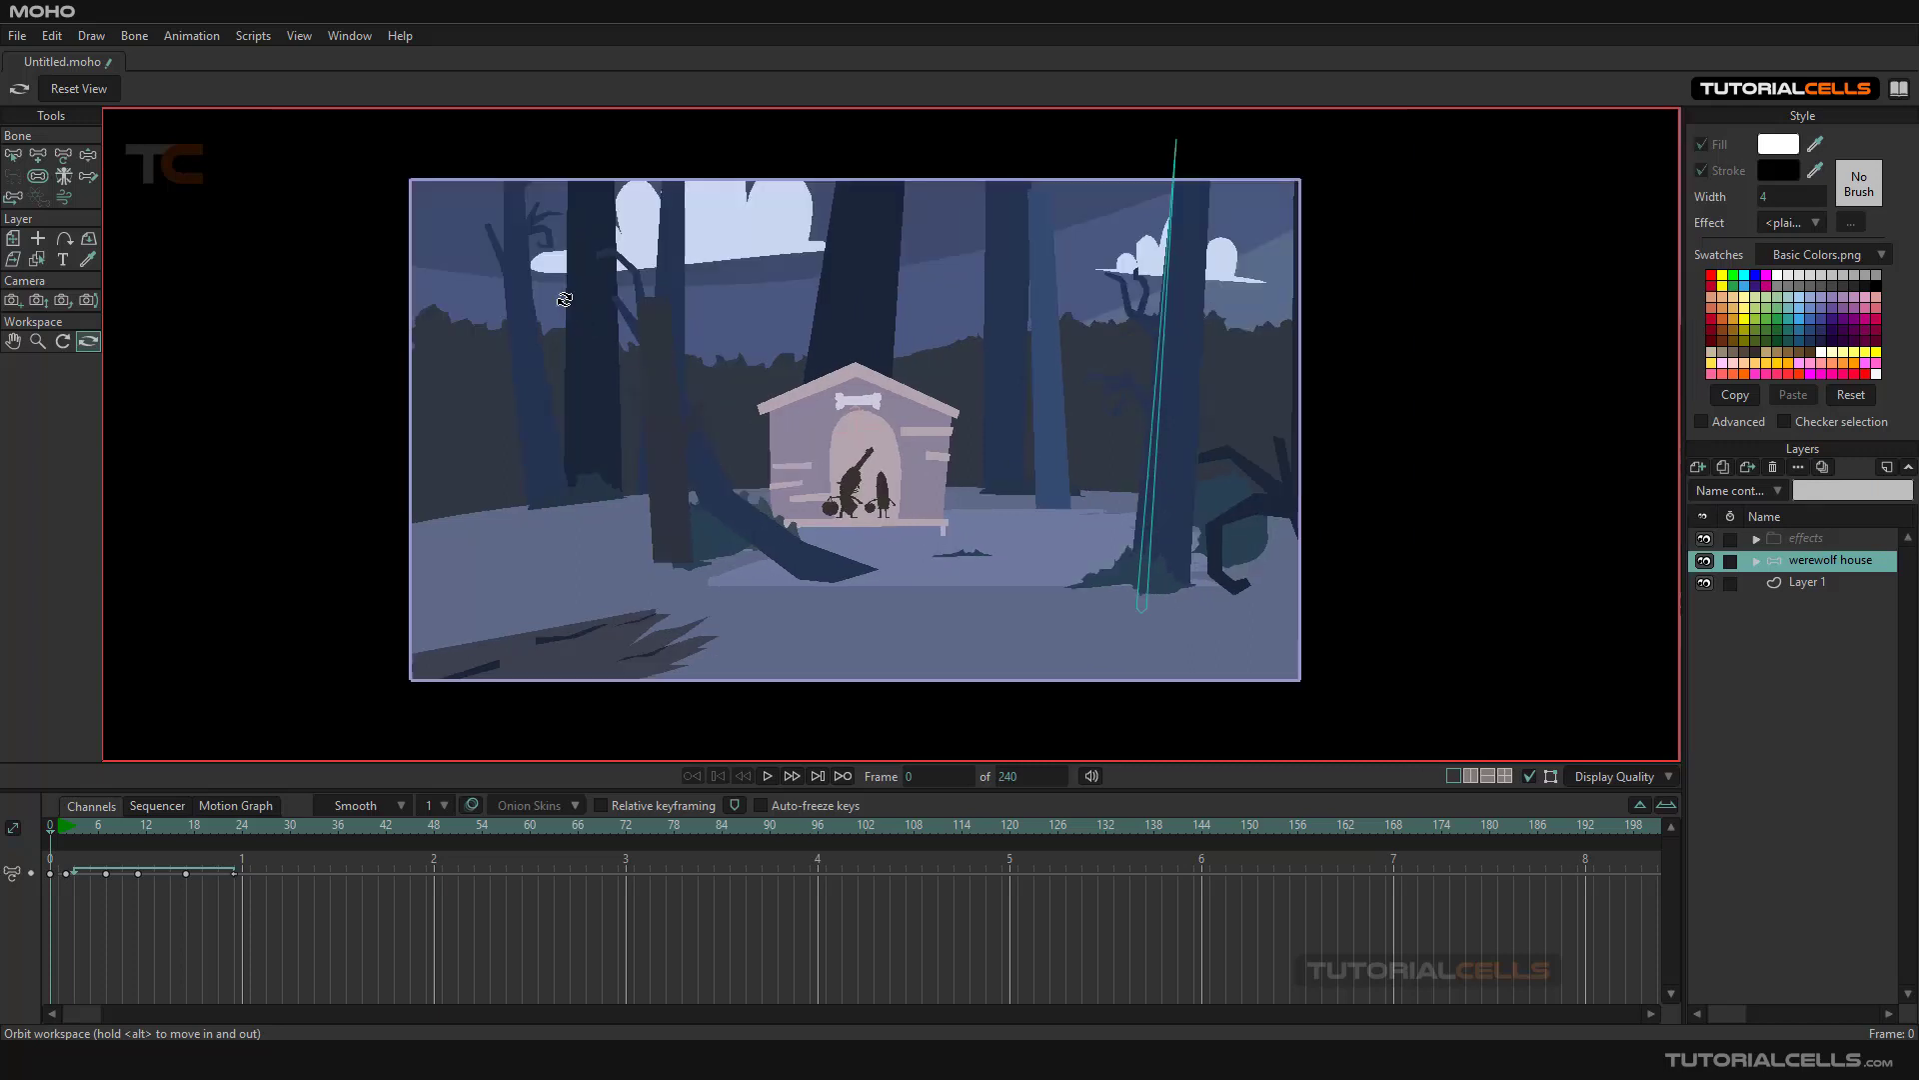
# Split the canvas into two panes and orbit the right view into a tilted 3D angle
pyautogui.click(1470, 777)
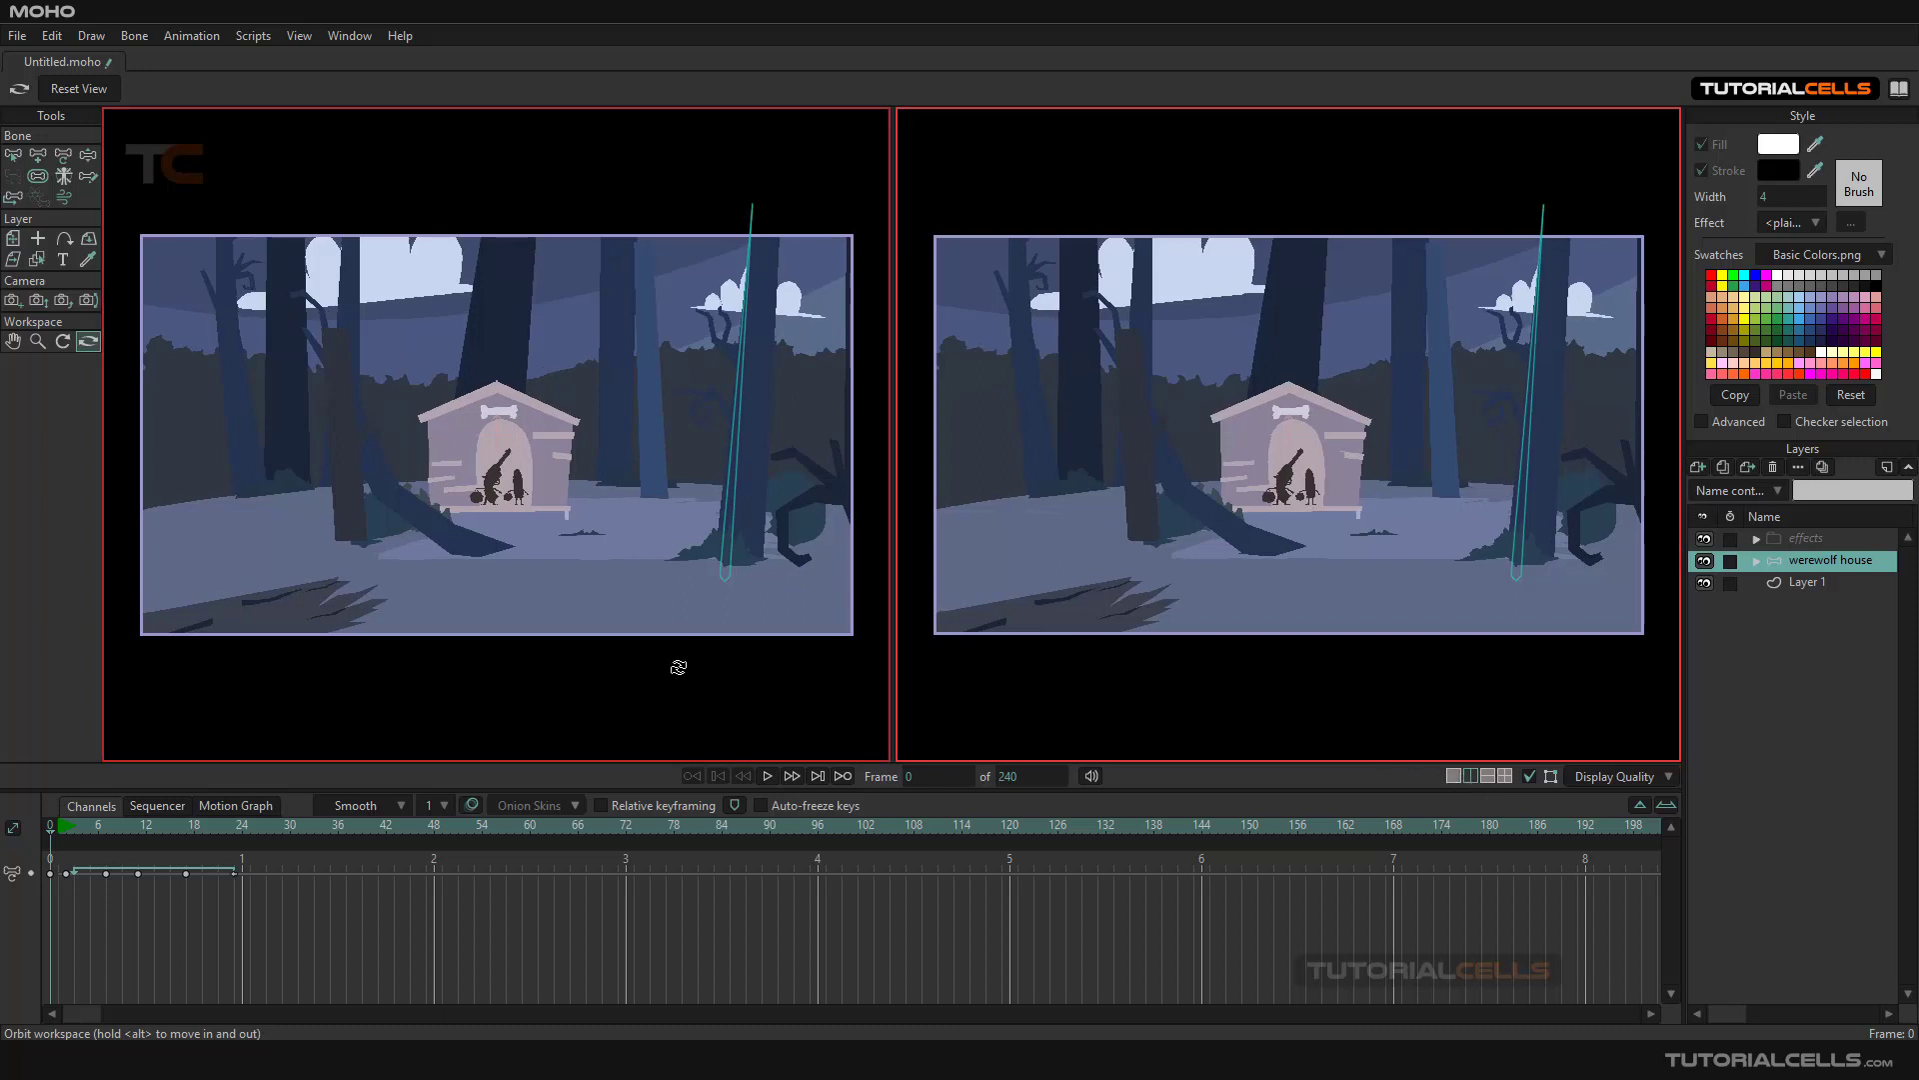
pyautogui.moveTo(1123, 699); pyautogui.dragTo(1127, 703)
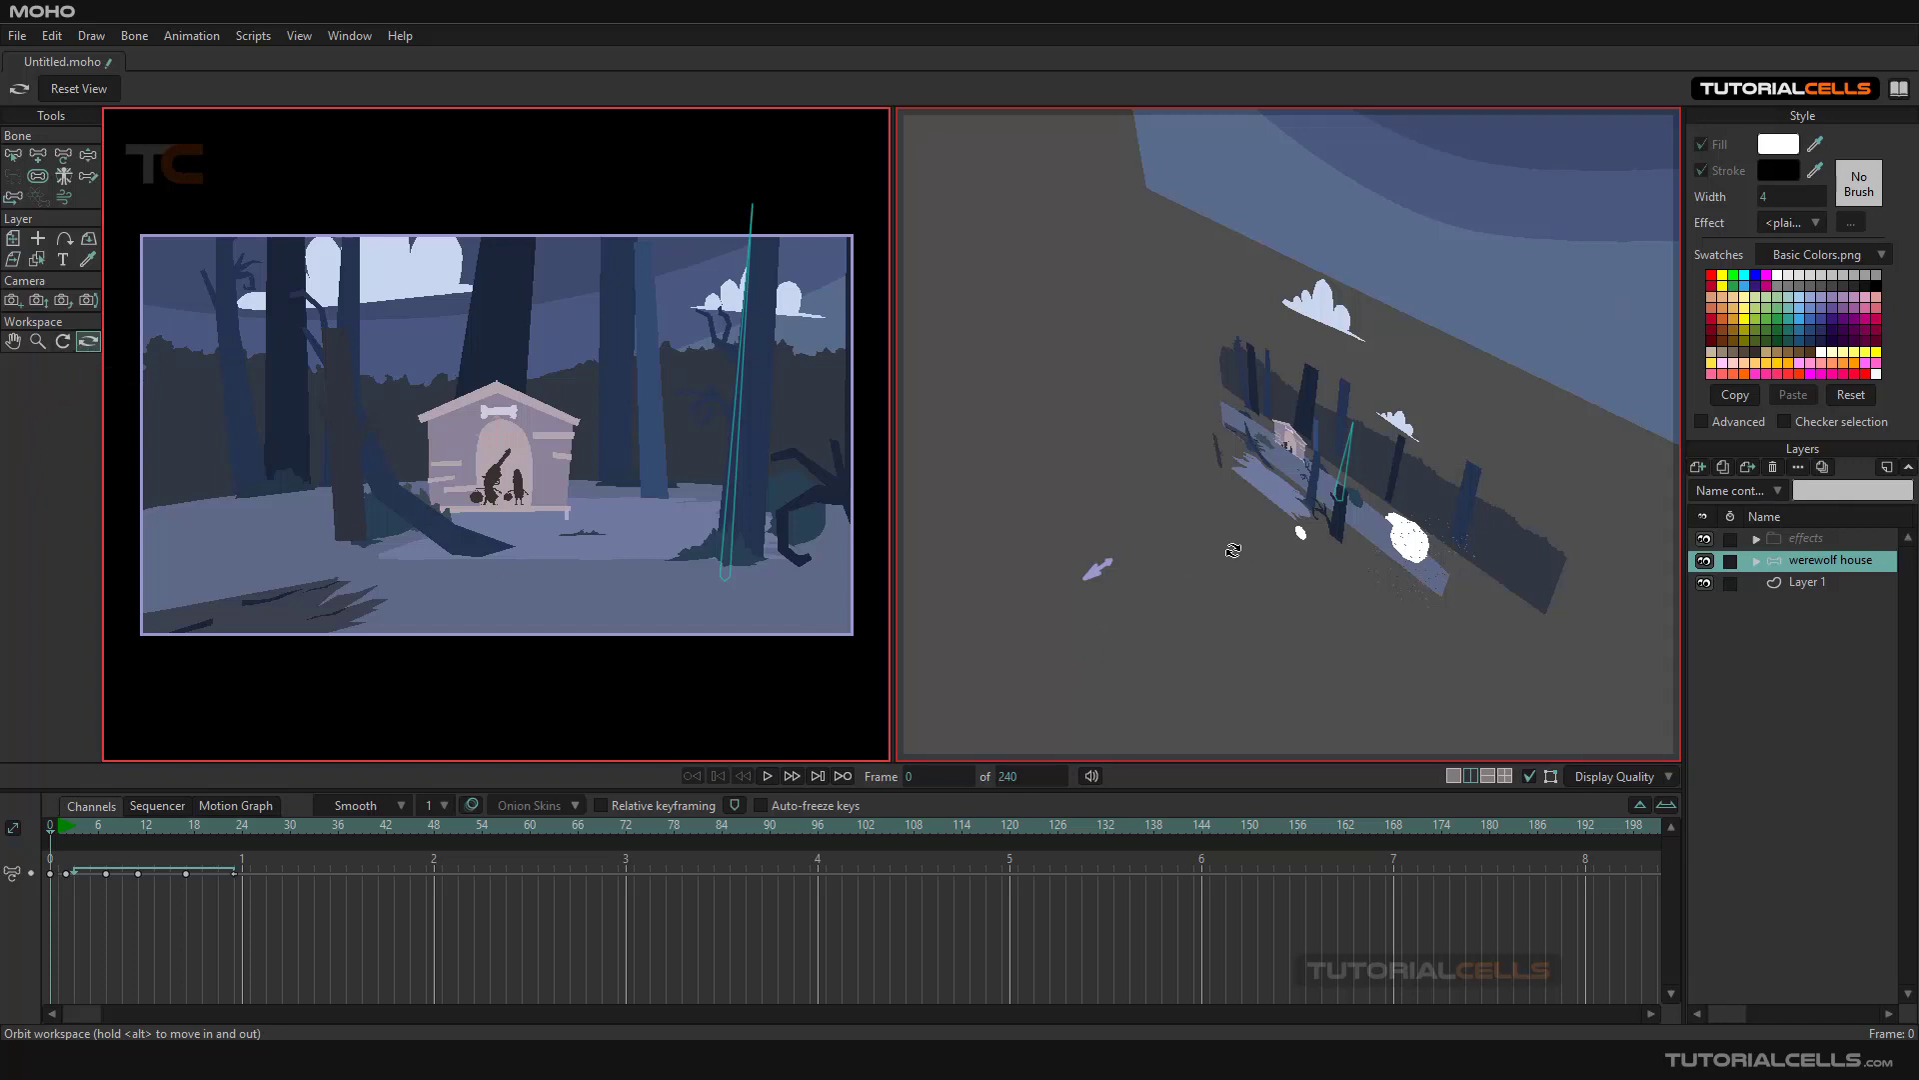
pyautogui.moveTo(1212, 548); pyautogui.dragTo(1257, 560)
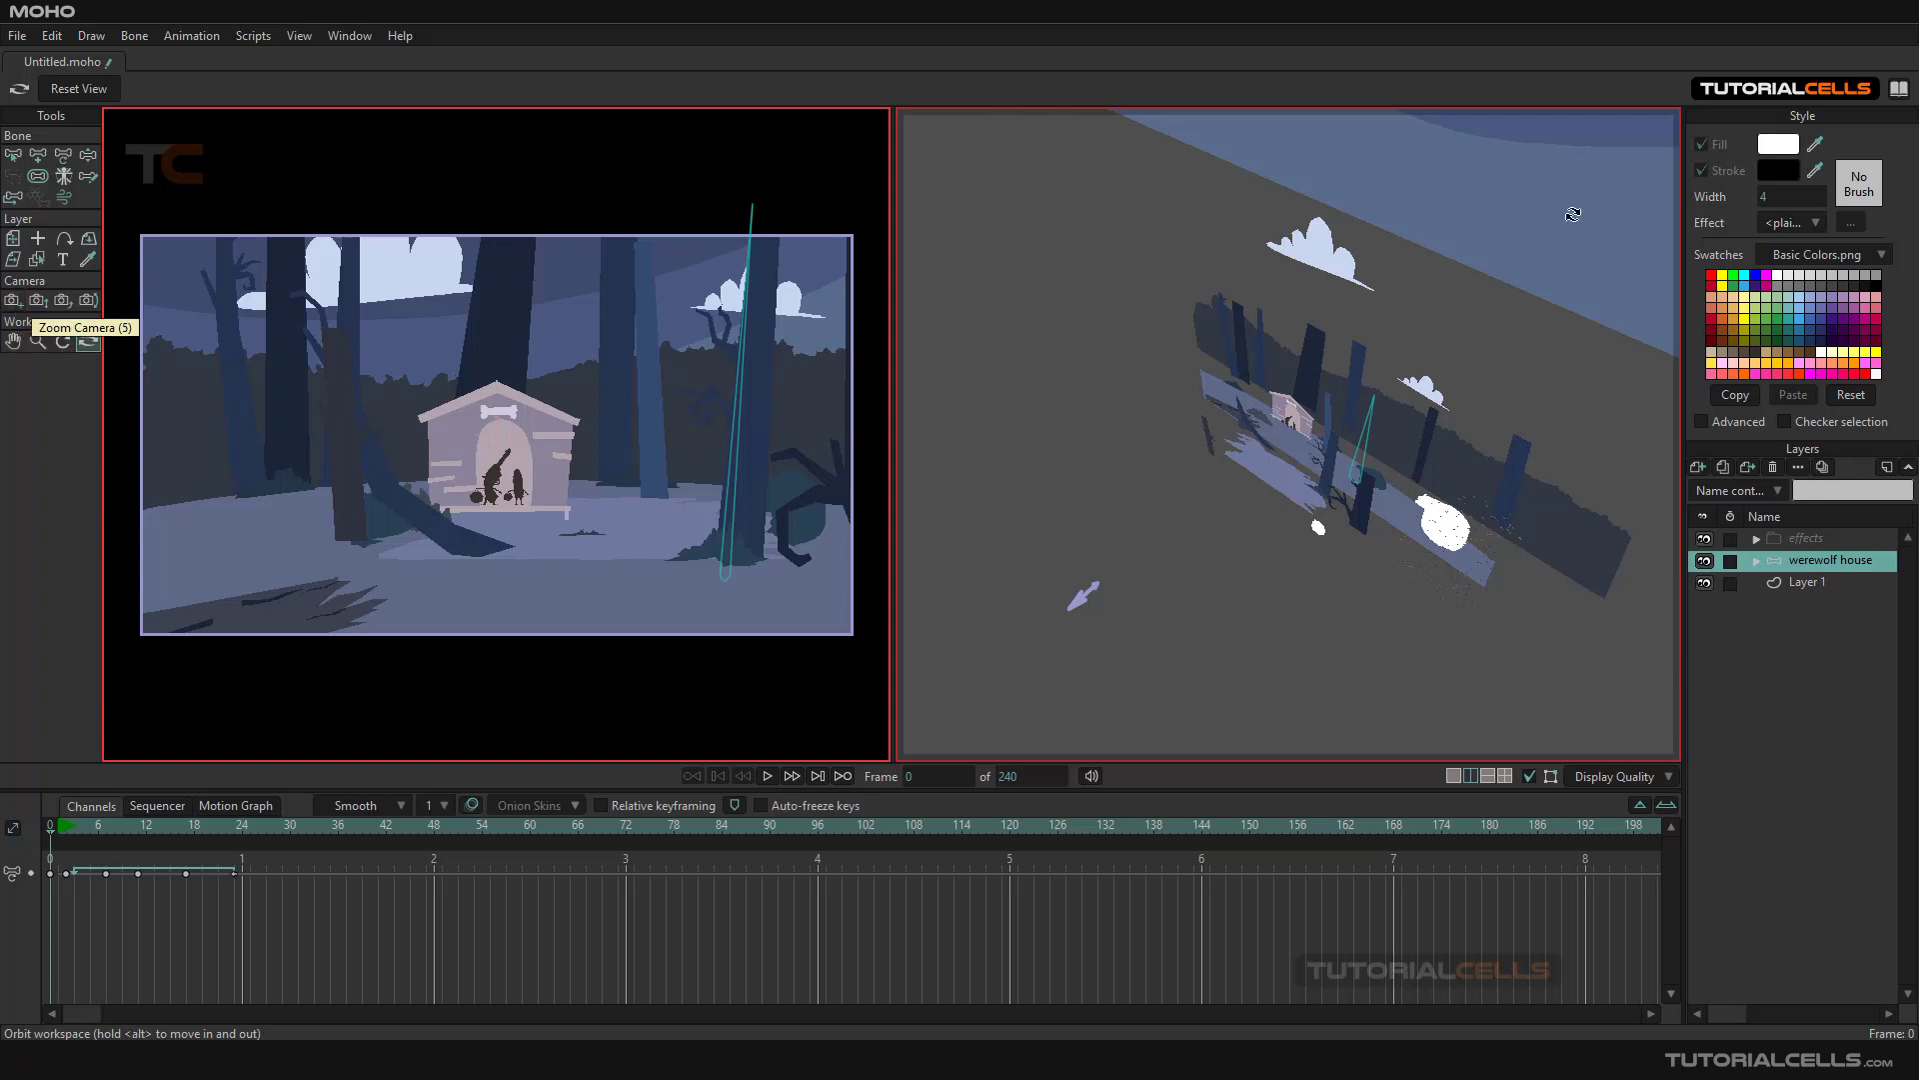
# With Track Camera, shift the camera right, raise Y to 1, move it closer, then reset
pyautogui.click(13, 301)
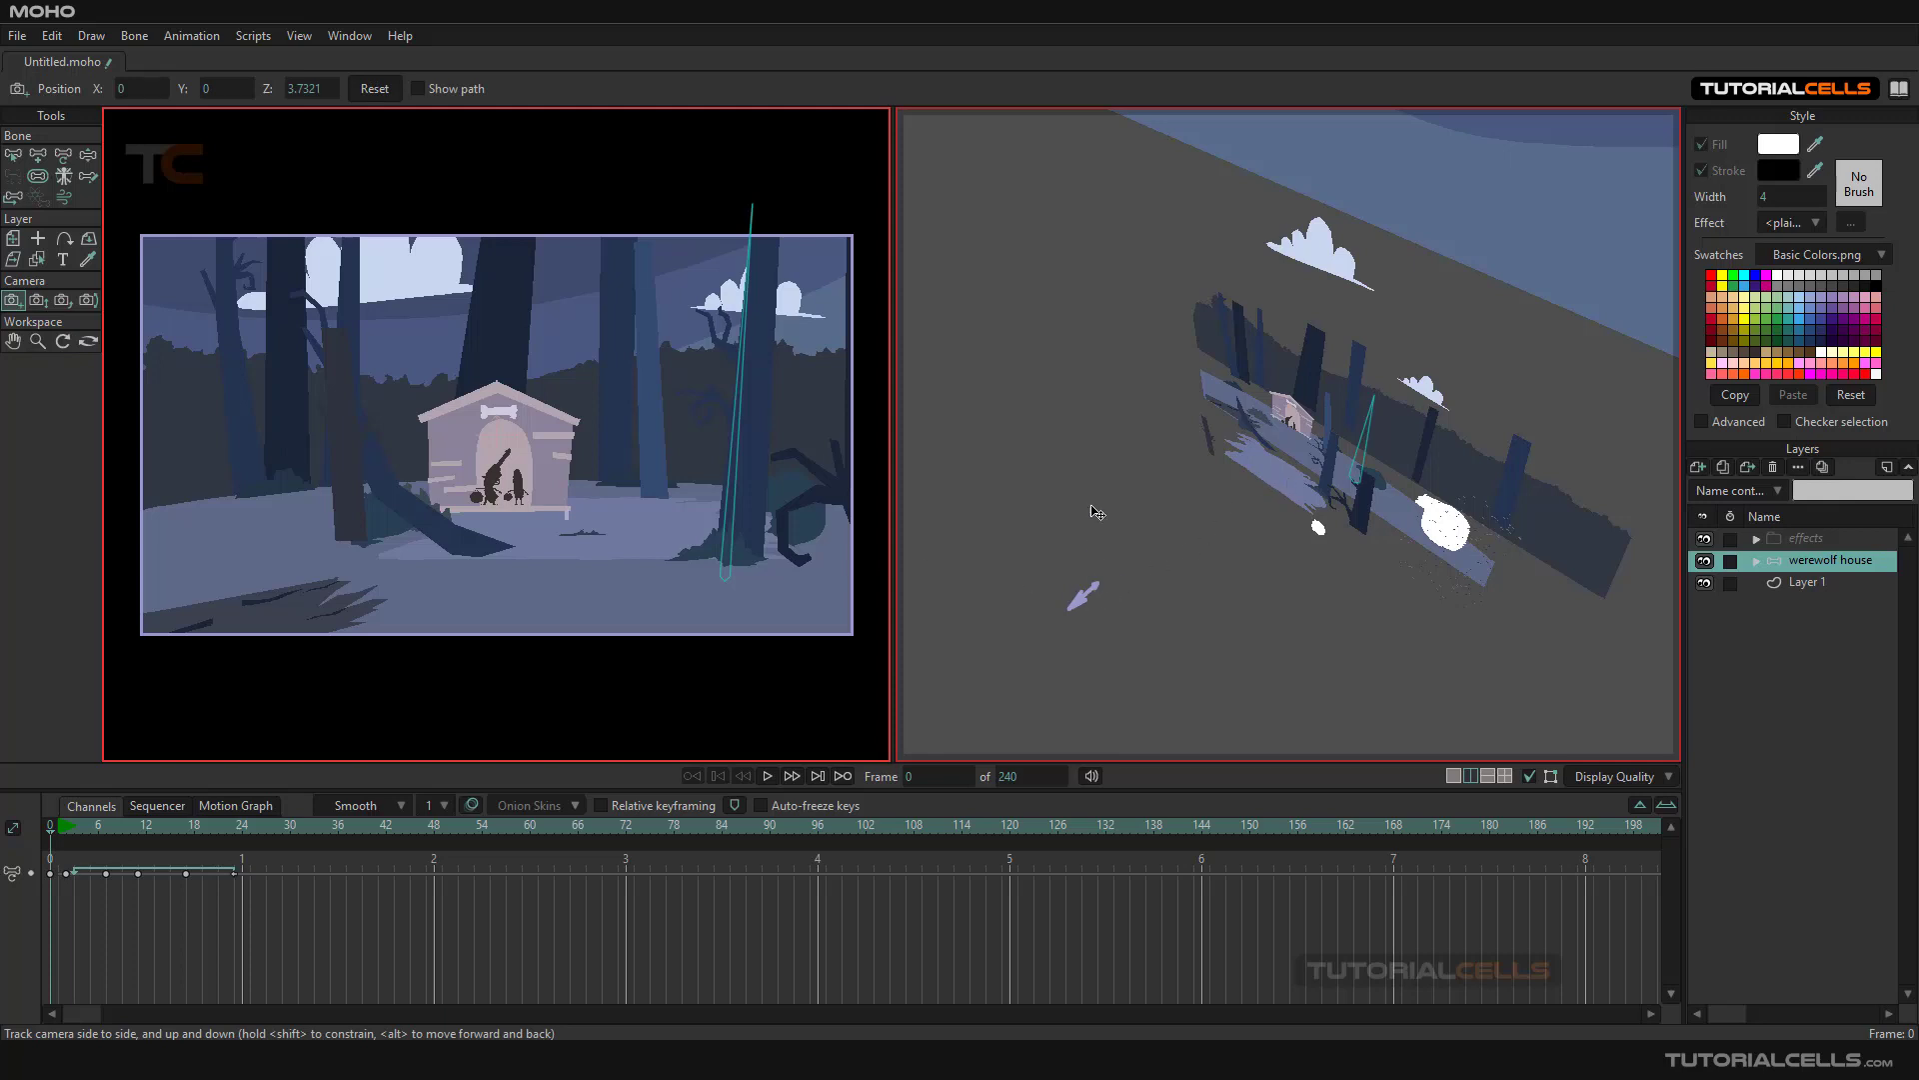
pyautogui.moveTo(125, 88); pyautogui.dragTo(162, 95)
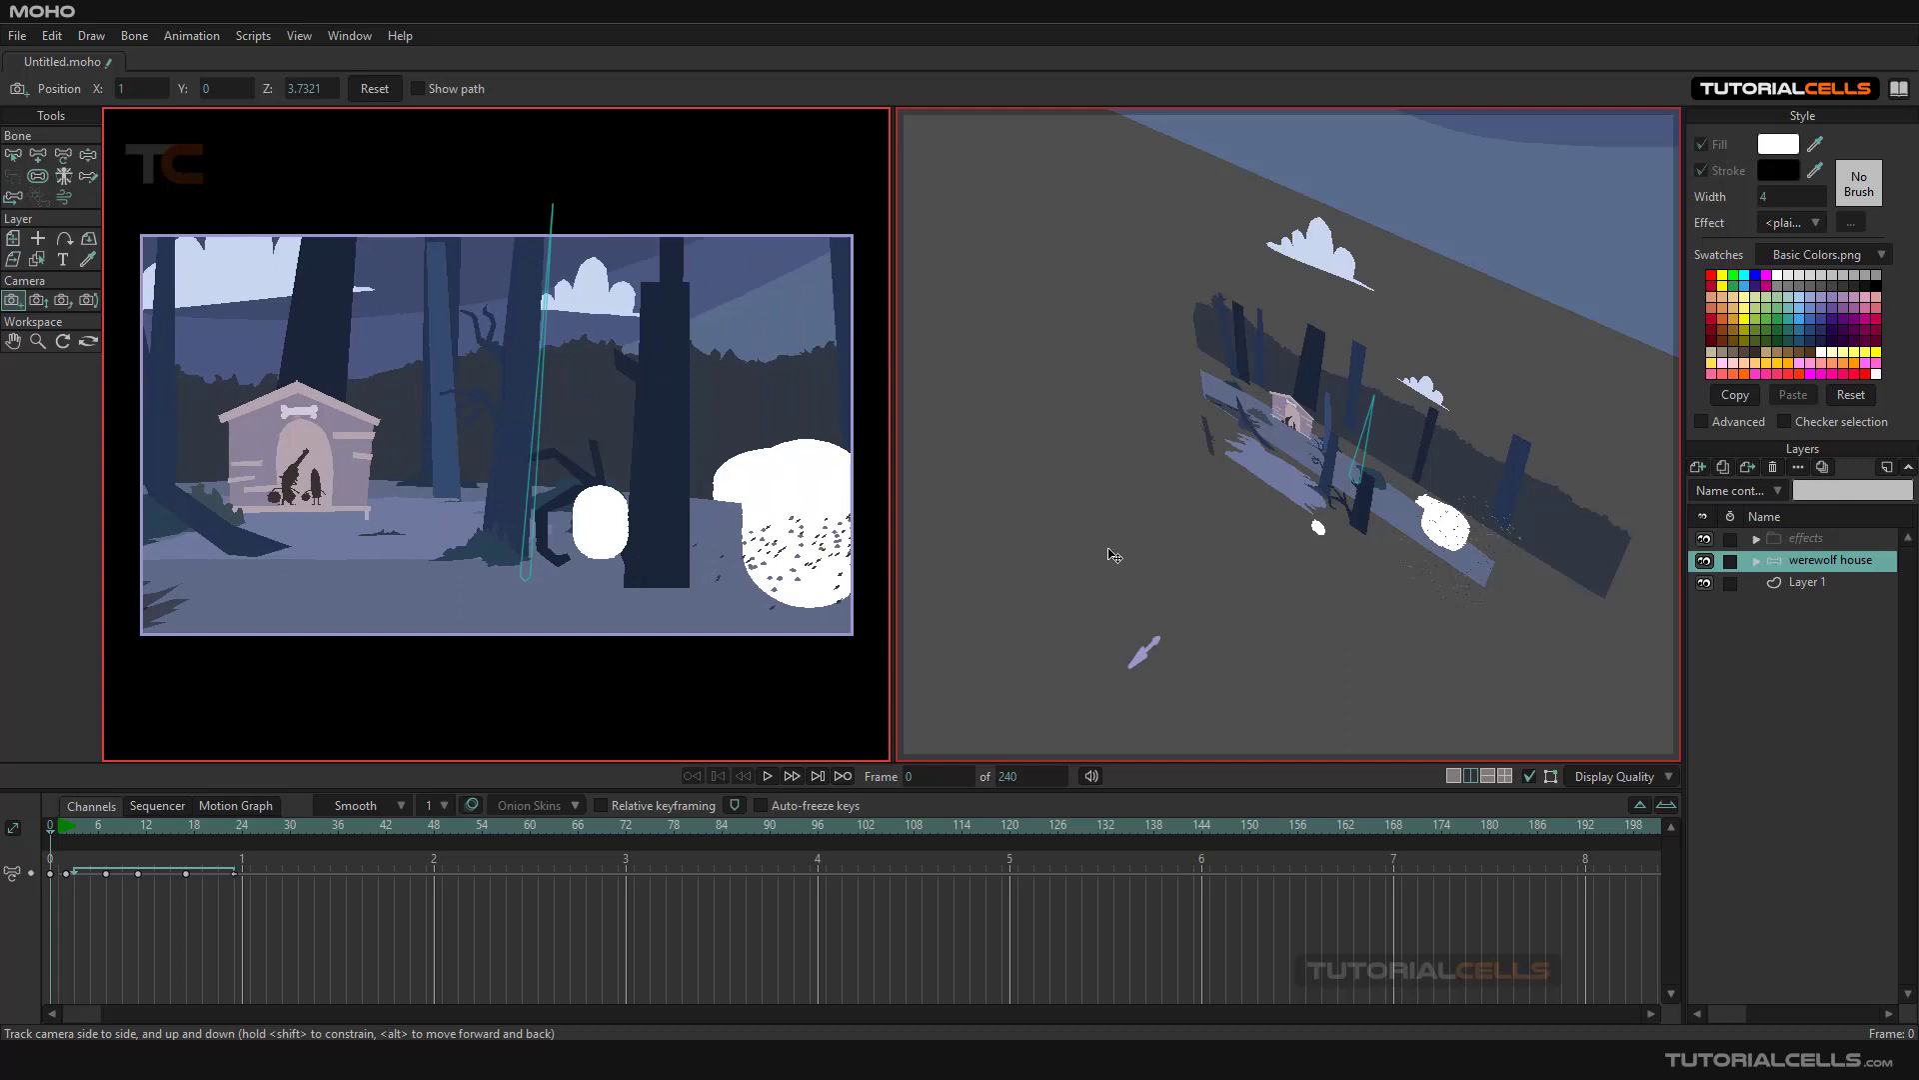
pyautogui.moveTo(207, 89)
pyautogui.mouseDown()
pyautogui.moveTo(241, 90)
pyautogui.moveTo(206, 92)
pyautogui.mouseUp()
pyautogui.moveTo(305, 91)
pyautogui.mouseDown()
pyautogui.moveTo(241, 67)
pyautogui.moveTo(320, 92)
pyautogui.moveTo(293, 89)
pyautogui.mouseUp()
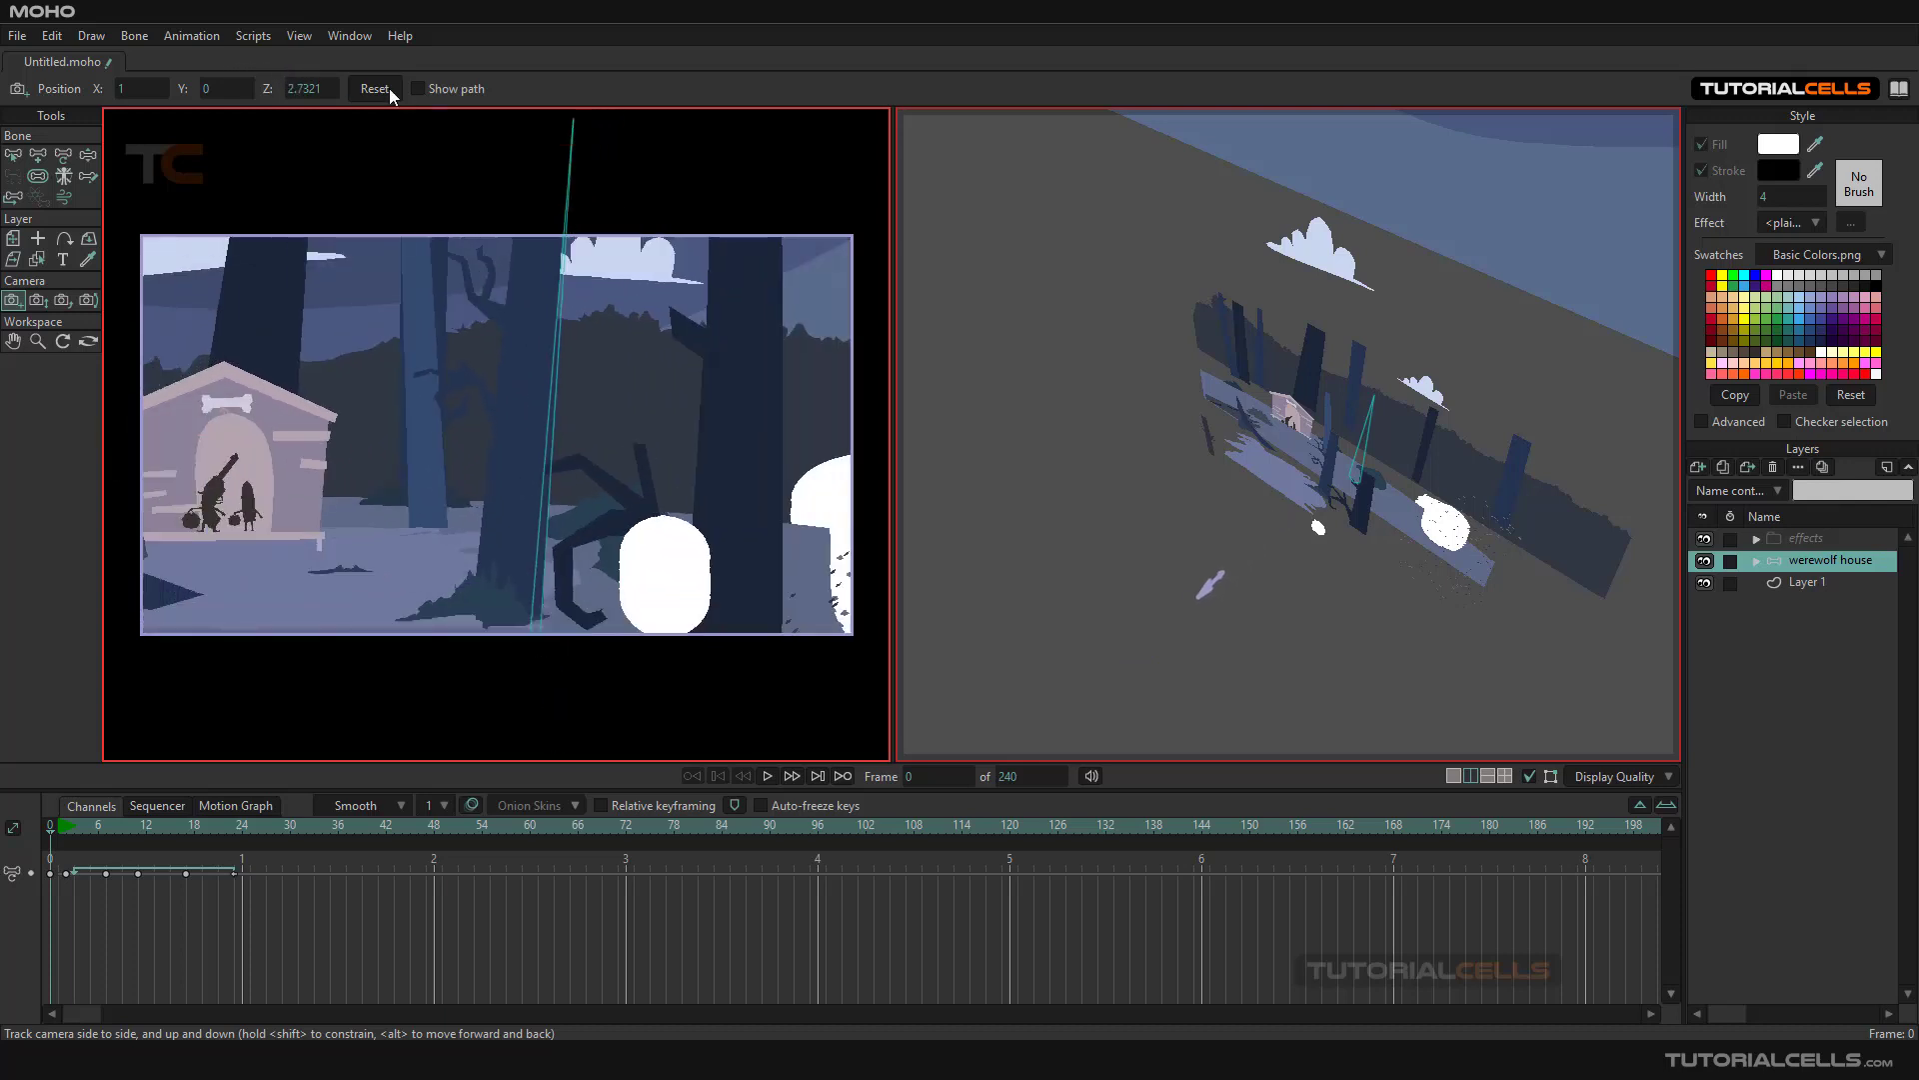
pyautogui.click(389, 92)
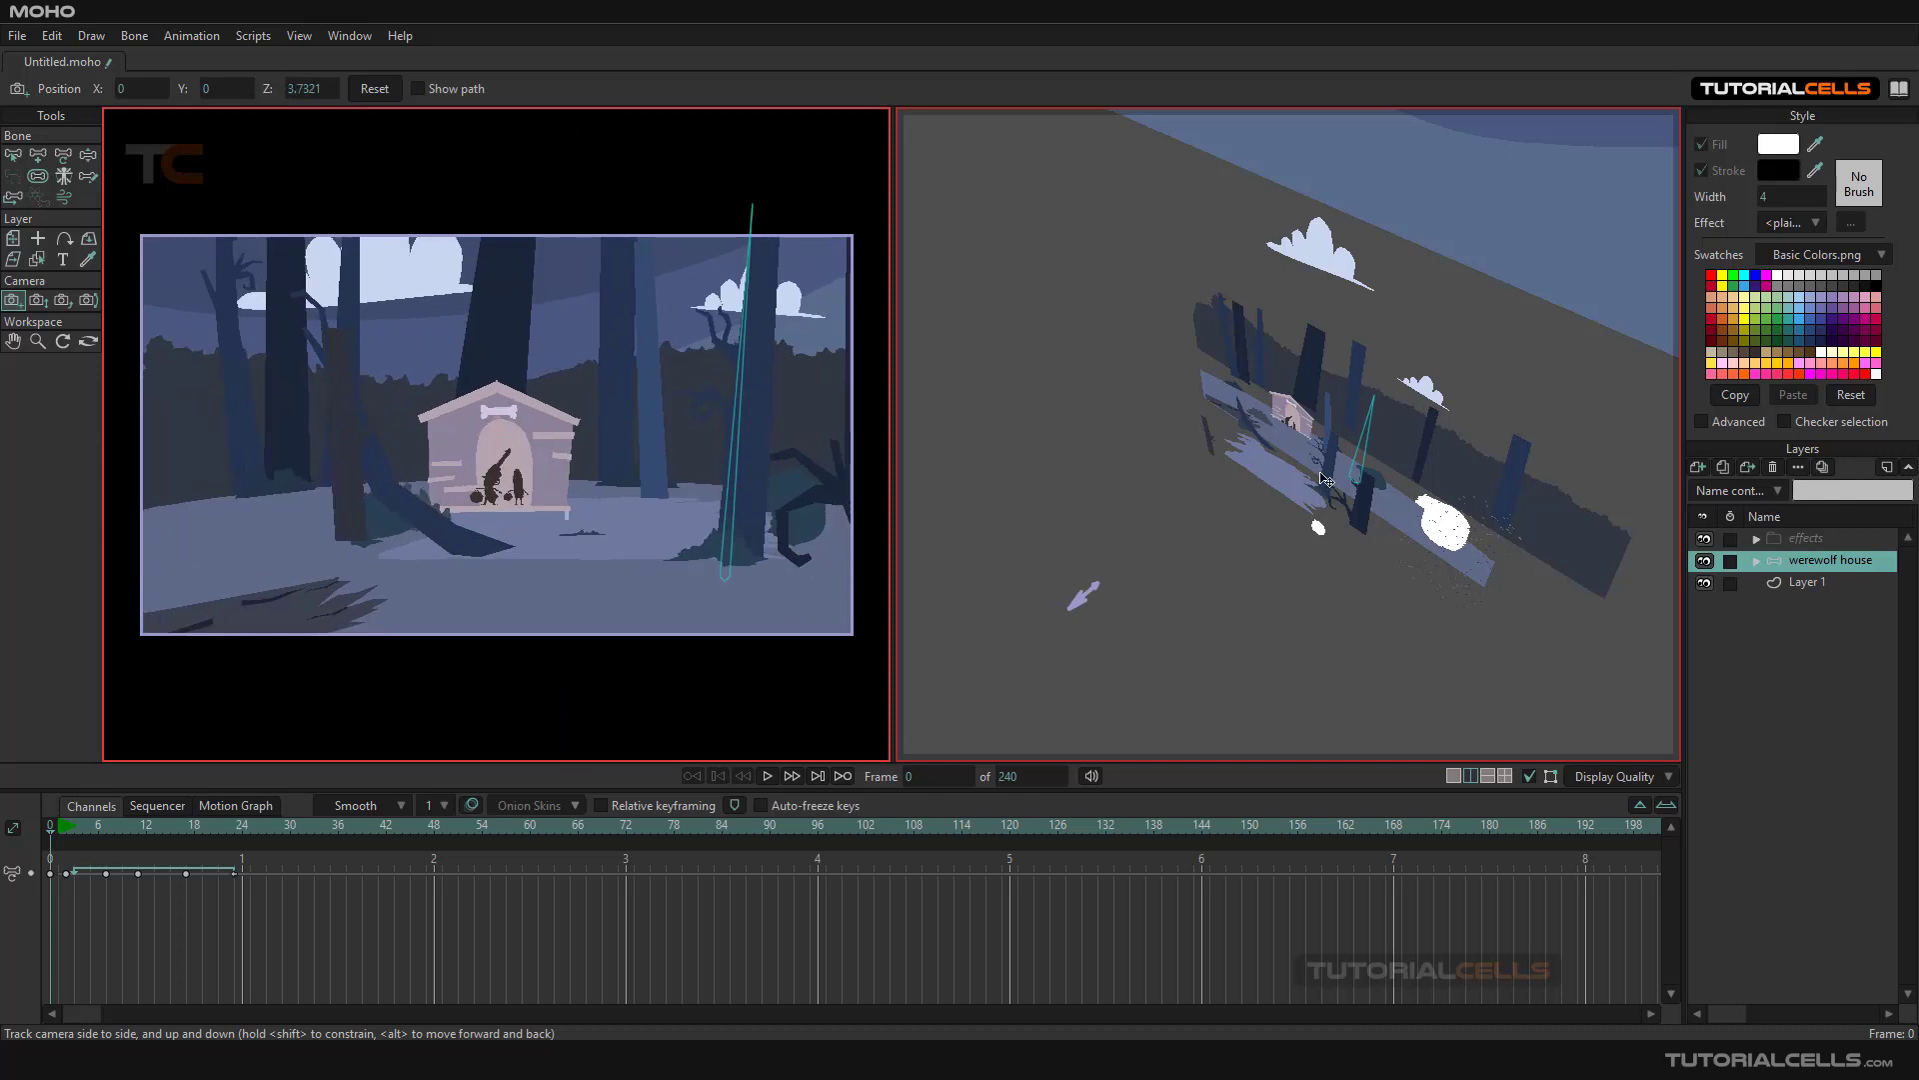
# Push the camera in toward the doghouse, then reset its depth to 3.7321
pyautogui.moveTo(306, 88)
pyautogui.mouseDown()
pyautogui.moveTo(196, 86)
pyautogui.moveTo(303, 88)
pyautogui.mouseUp()
pyautogui.click(374, 88)
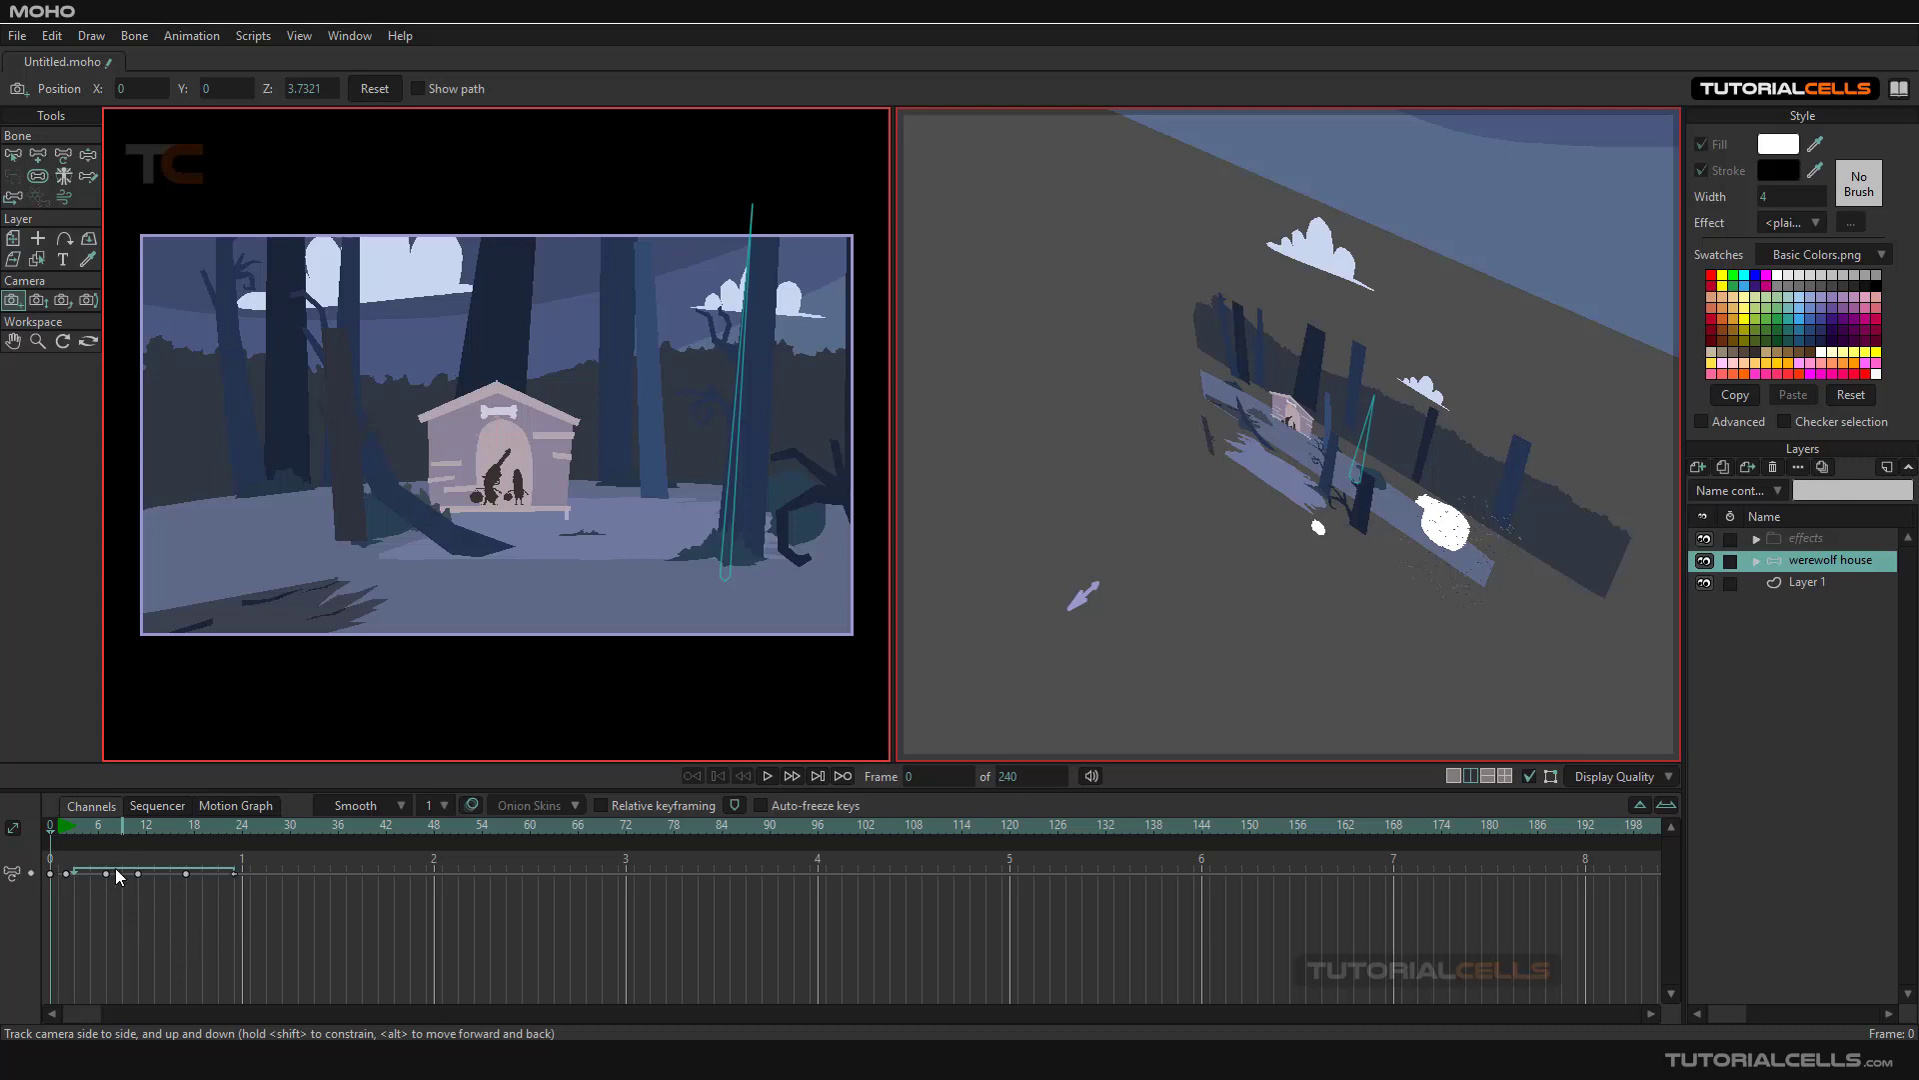
# Keep Z unchanged at frame 1, then push the camera in to Z 1.4821 at a later frame
pyautogui.click(58, 834)
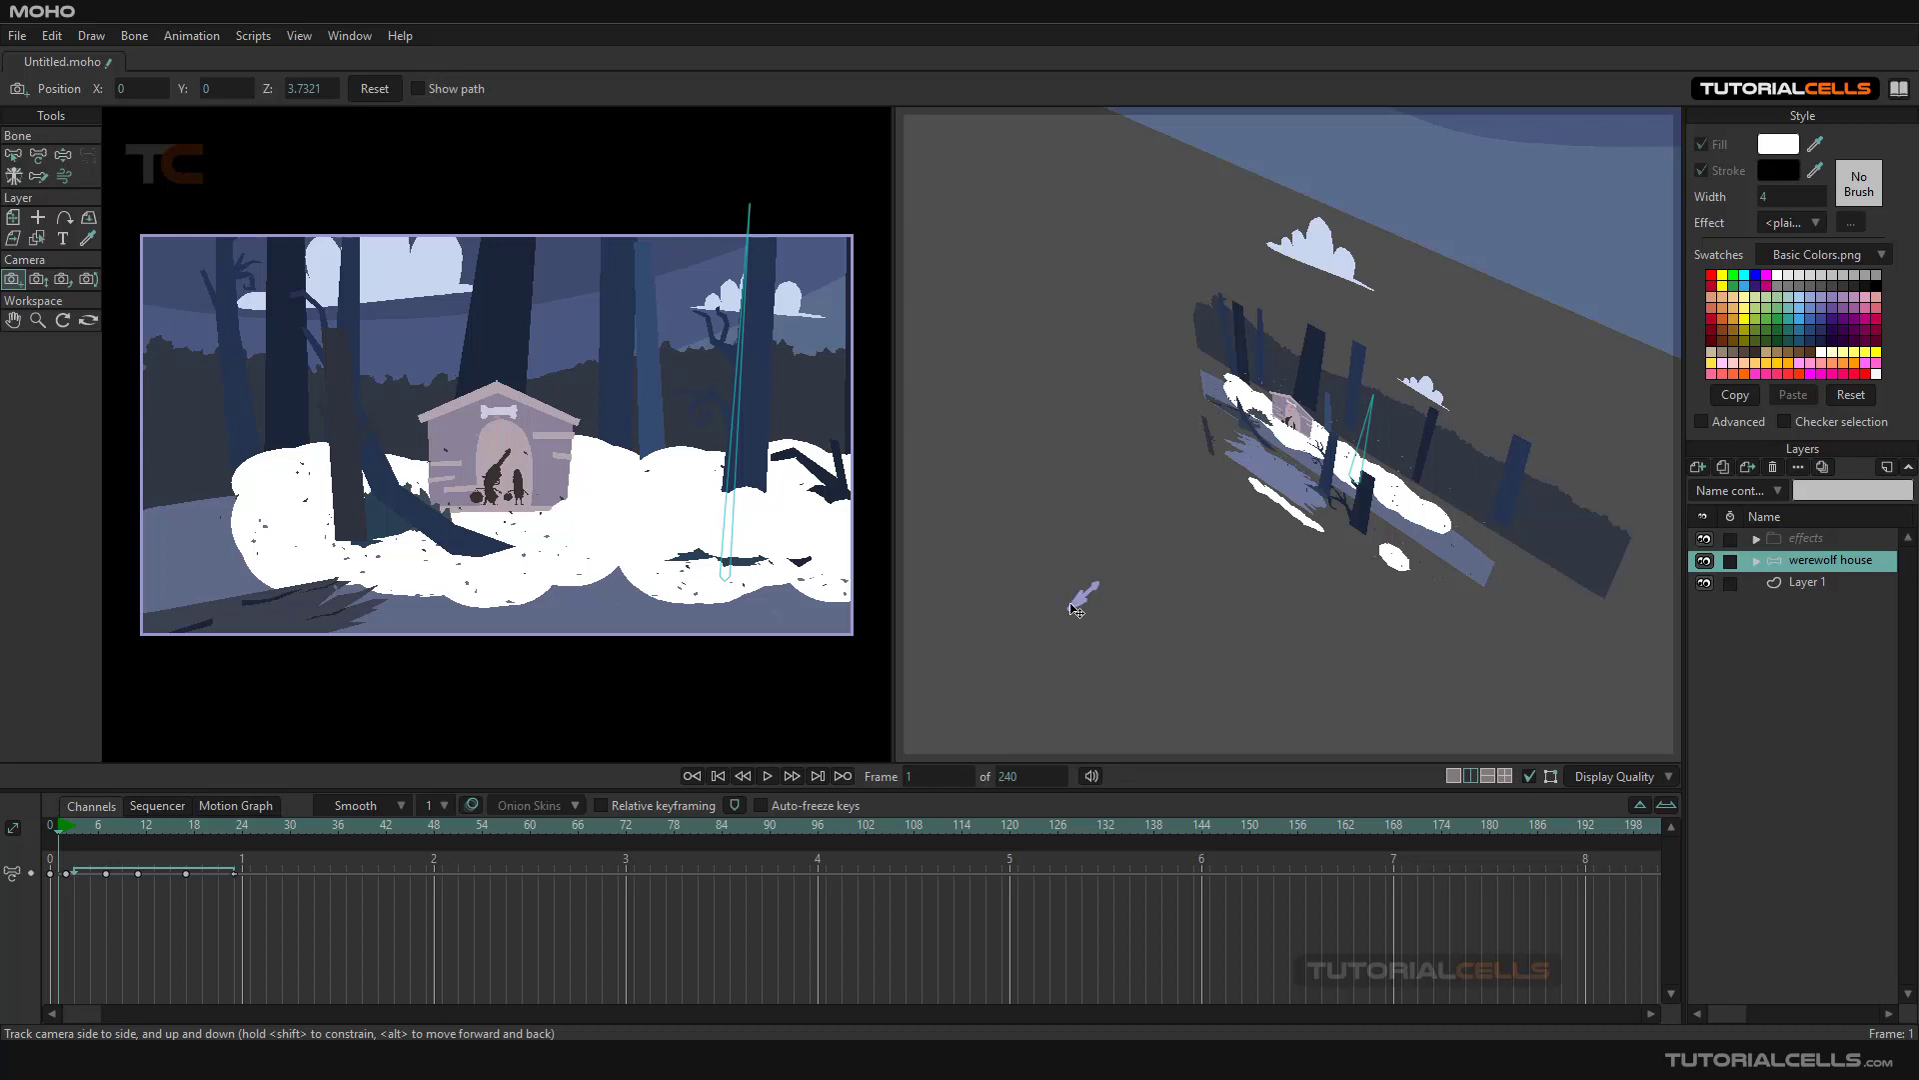
pyautogui.doubleClick(303, 89)
pyautogui.press('Return')
pyautogui.moveTo(63, 830); pyautogui.dragTo(258, 830)
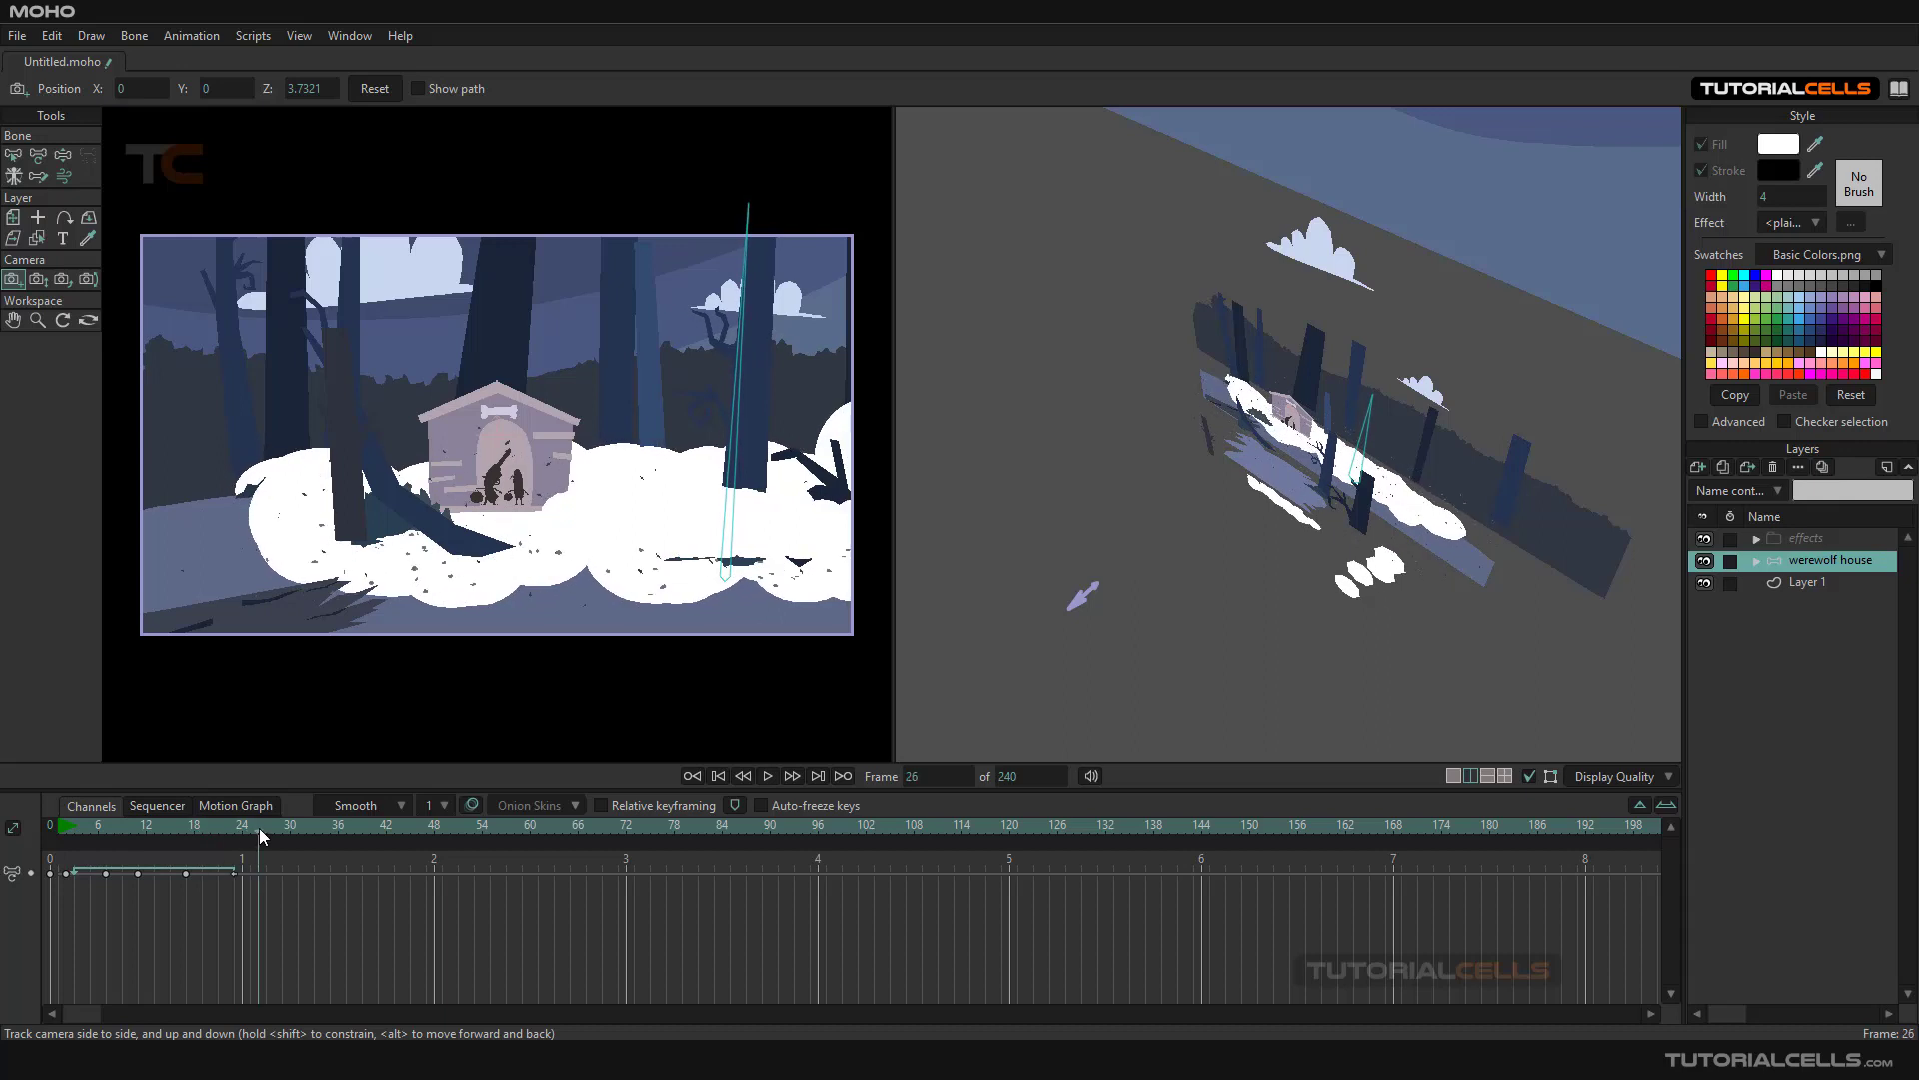
pyautogui.moveTo(300, 92); pyautogui.dragTo(224, 82)
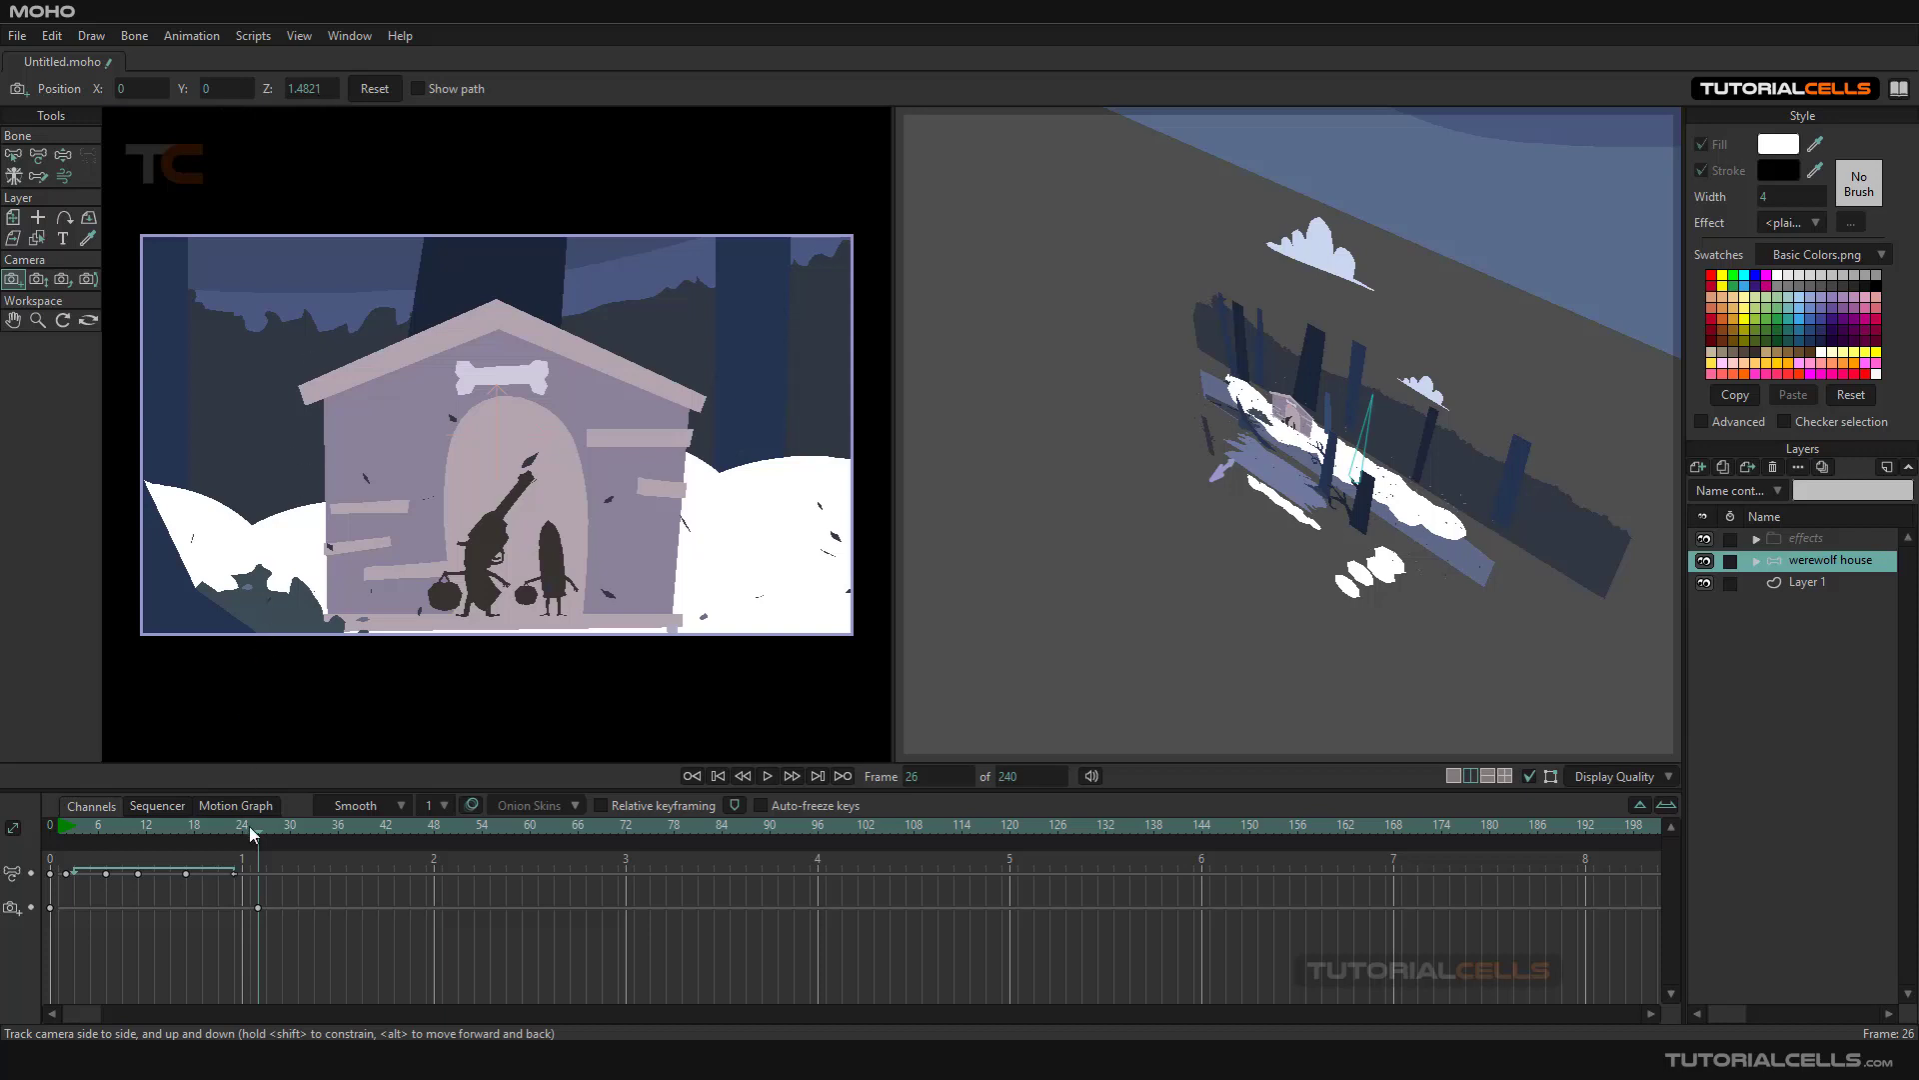
# Show the camera path, shift the camera up and sideways at frame 11, and preview the move
pyautogui.moveTo(256, 830); pyautogui.dragTo(139, 822)
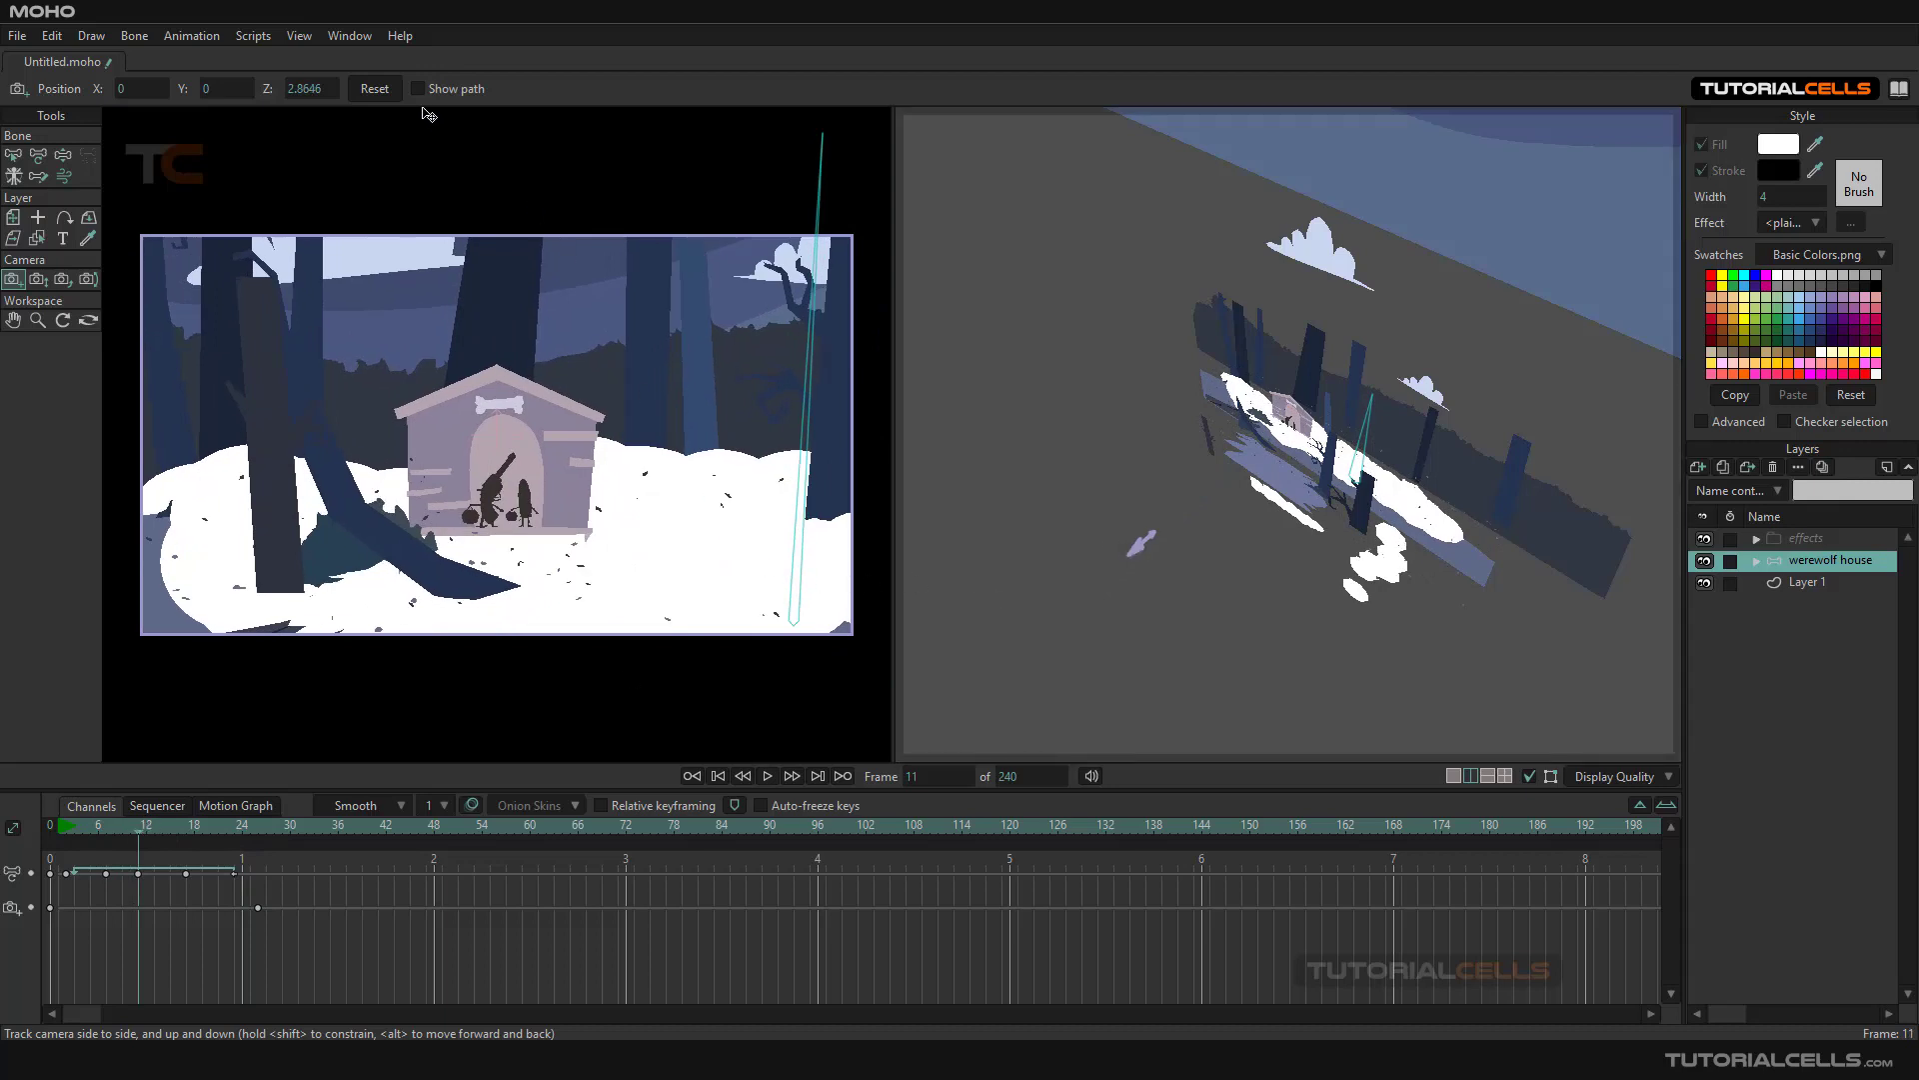
pyautogui.click(418, 89)
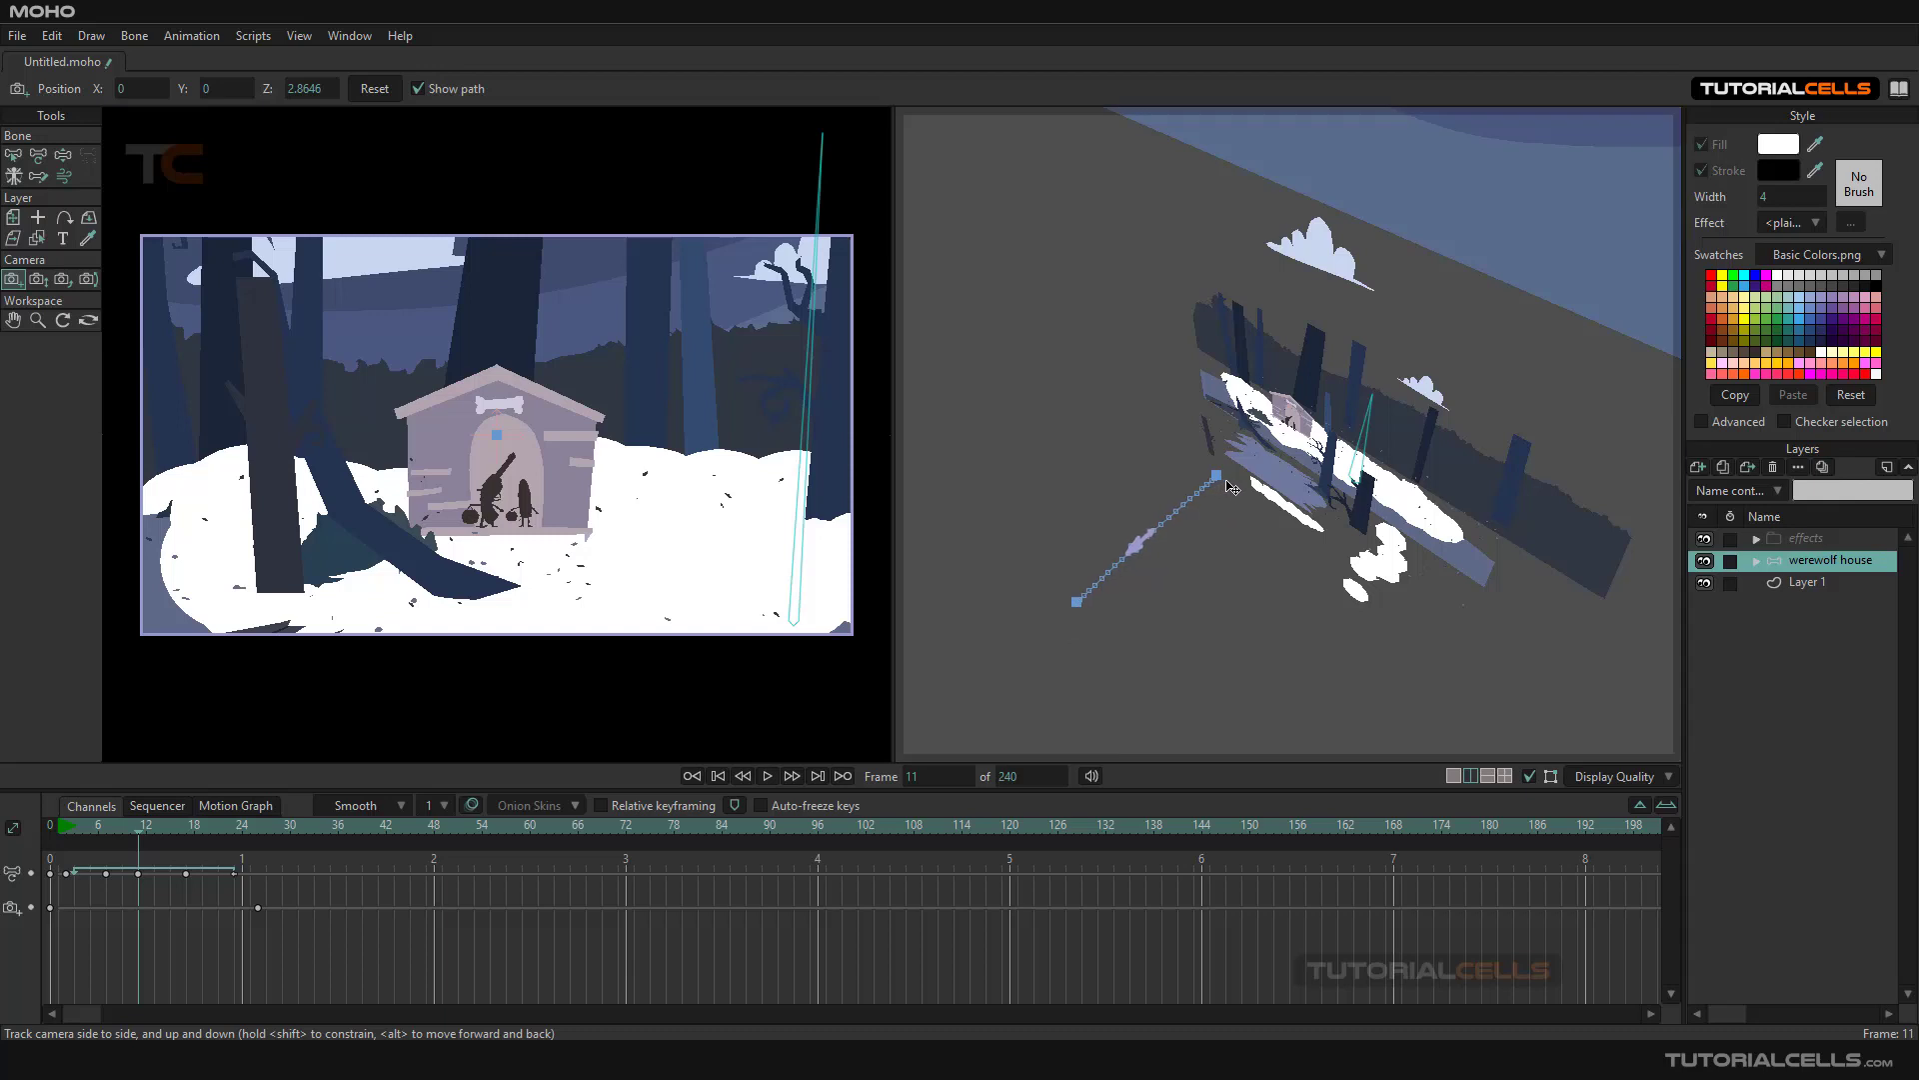
pyautogui.moveTo(1196, 640)
pyautogui.mouseDown()
pyautogui.moveTo(1097, 620)
pyautogui.moveTo(1160, 650)
pyautogui.mouseUp()
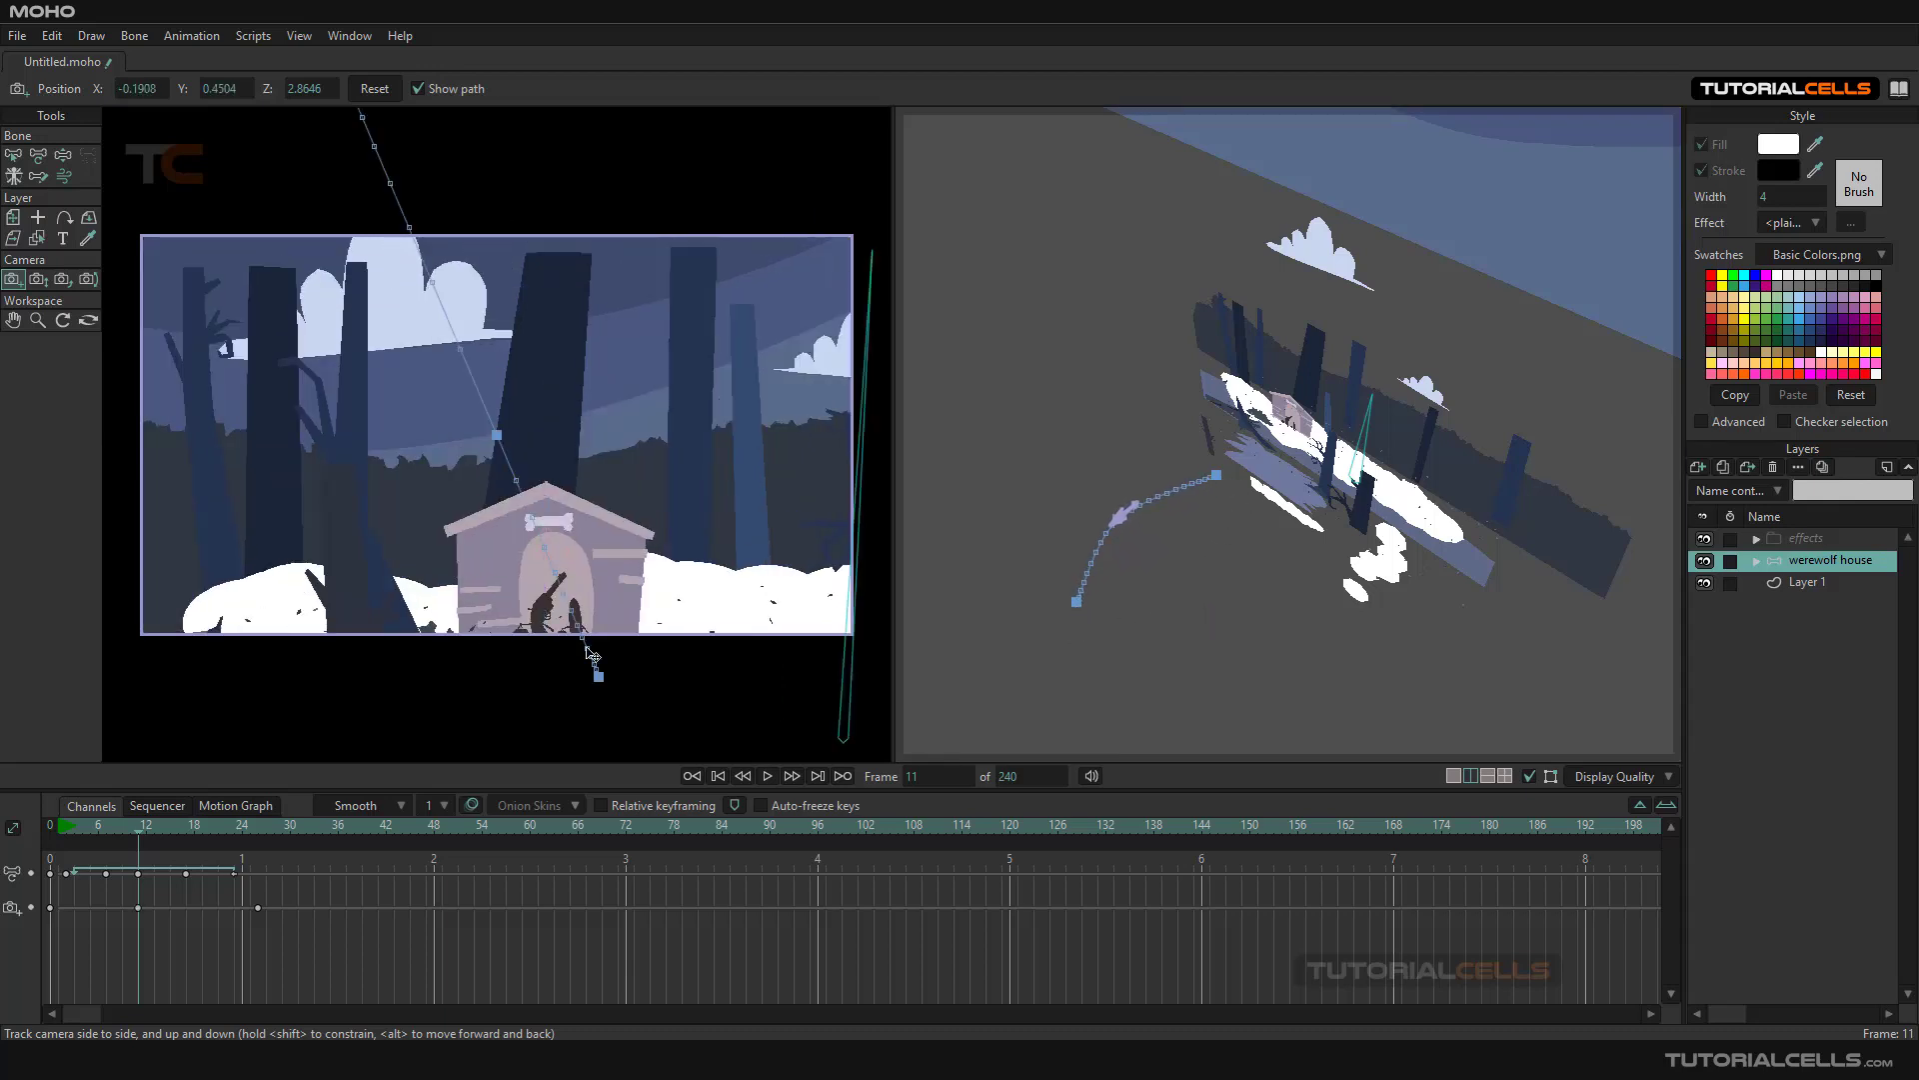
pyautogui.moveTo(142, 829); pyautogui.dragTo(45, 813)
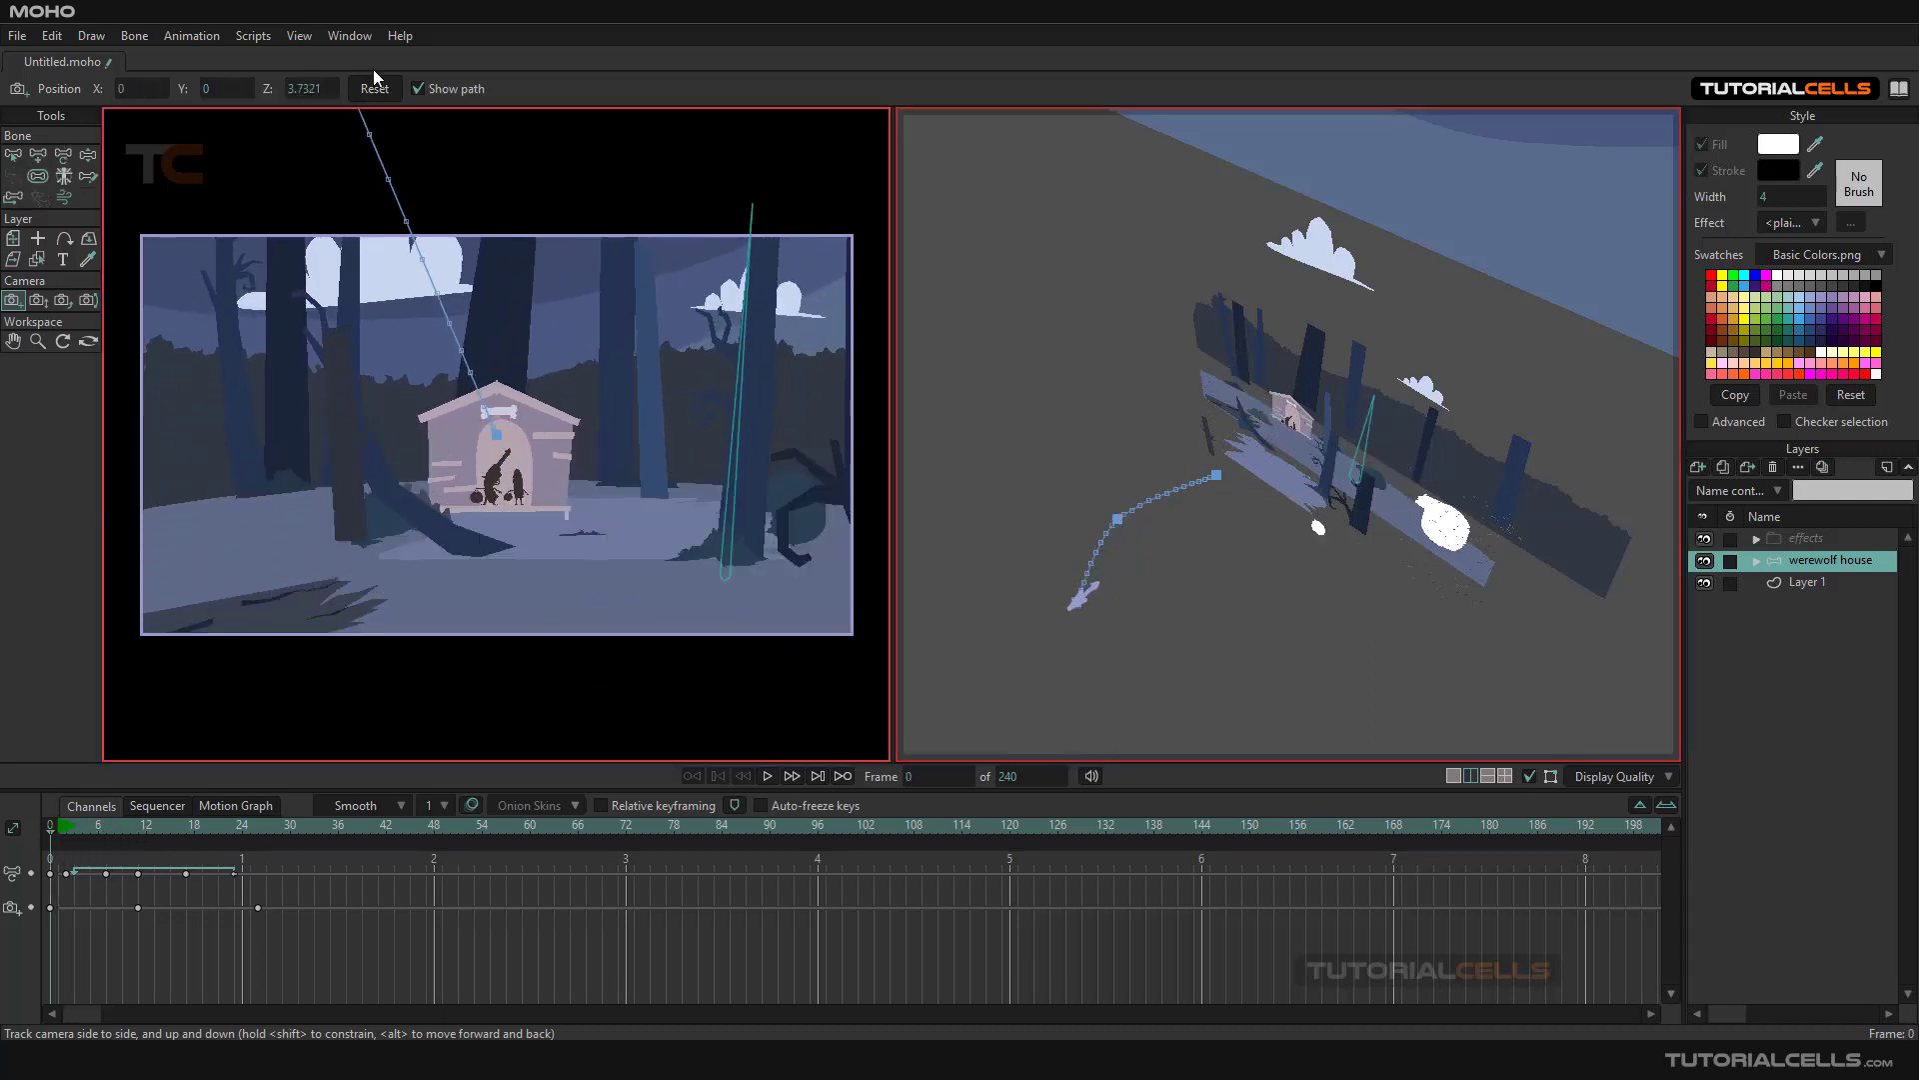
# Hide the camera path, delete the three camera keyframes, and pick the Zoom Camera tool
pyautogui.click(422, 89)
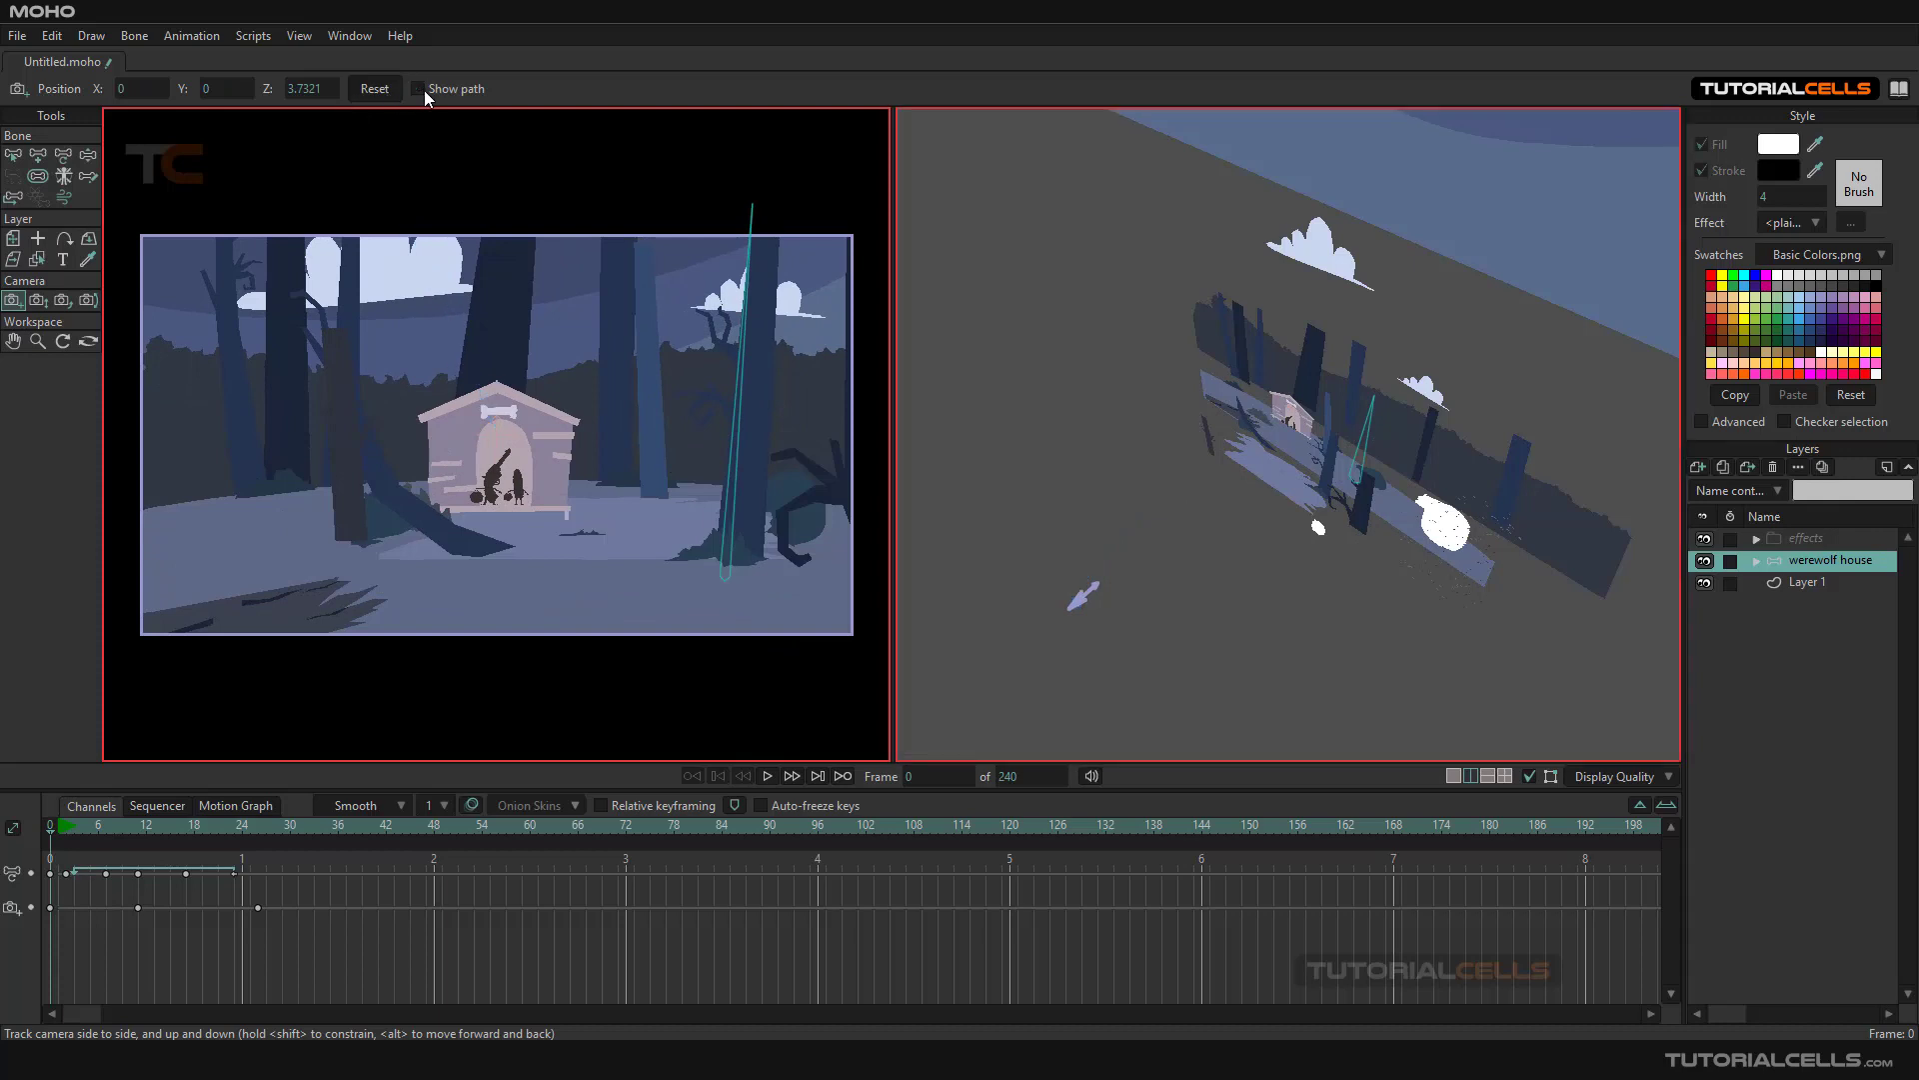
pyautogui.click(420, 89)
pyautogui.click(420, 89)
pyautogui.moveTo(281, 922); pyautogui.dragTo(86, 917)
pyautogui.press('Delete')
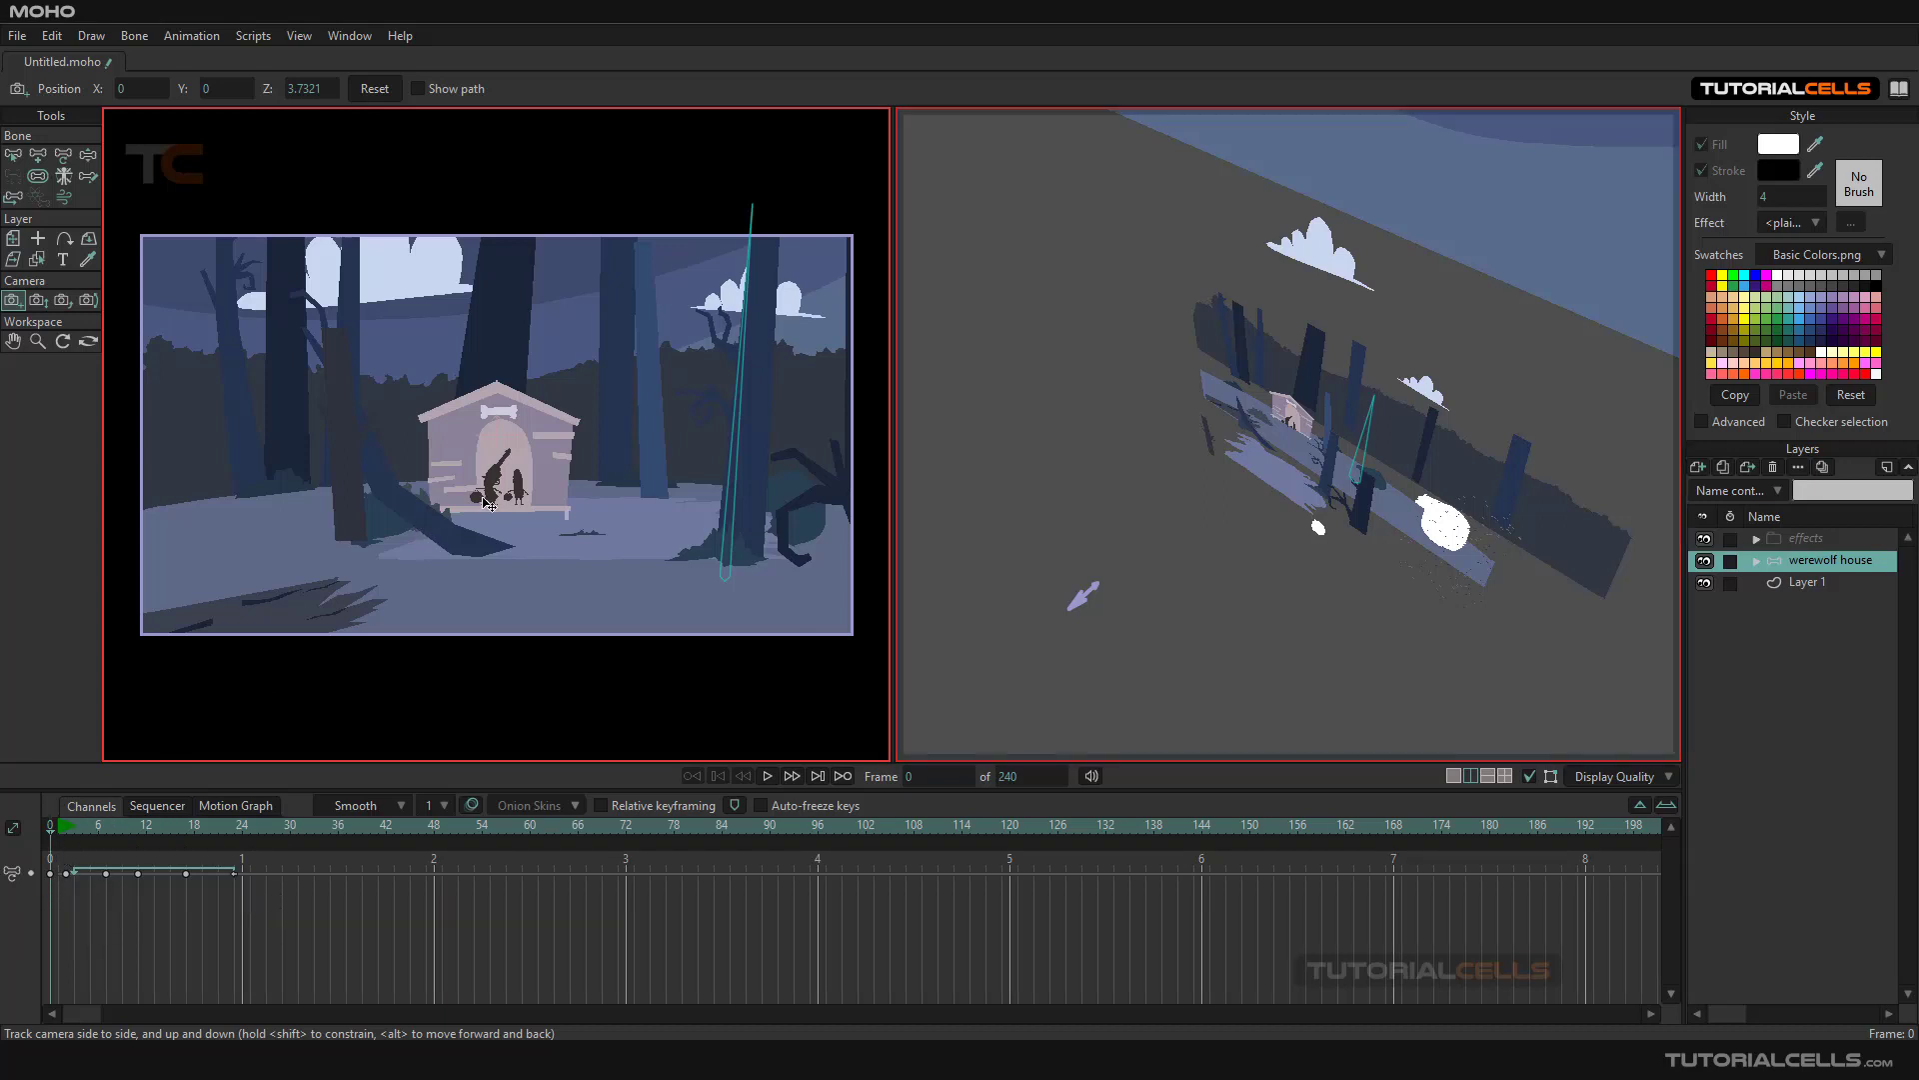
pyautogui.click(35, 306)
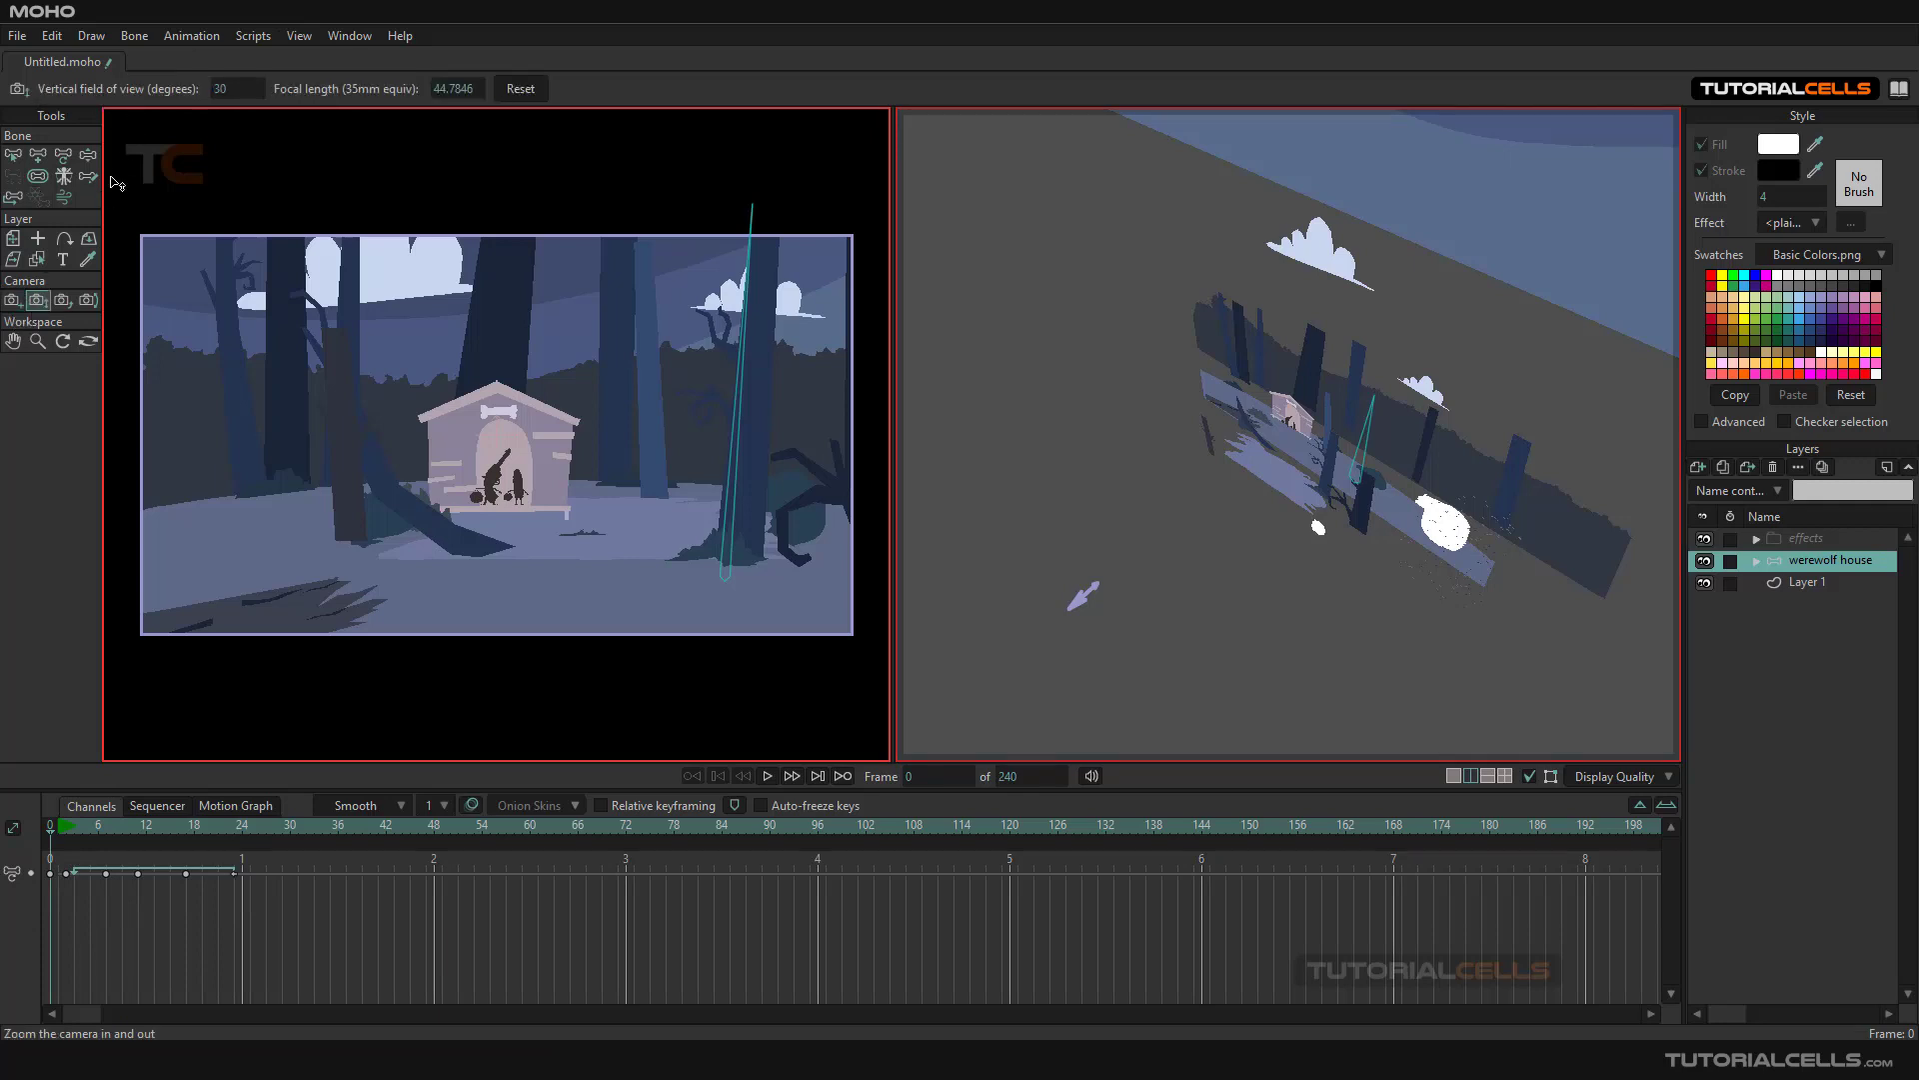
# Move the camera forward to Z 2.4821, leaving the field of view at 30
pyautogui.click(11, 303)
pyautogui.moveTo(306, 91); pyautogui.dragTo(264, 91)
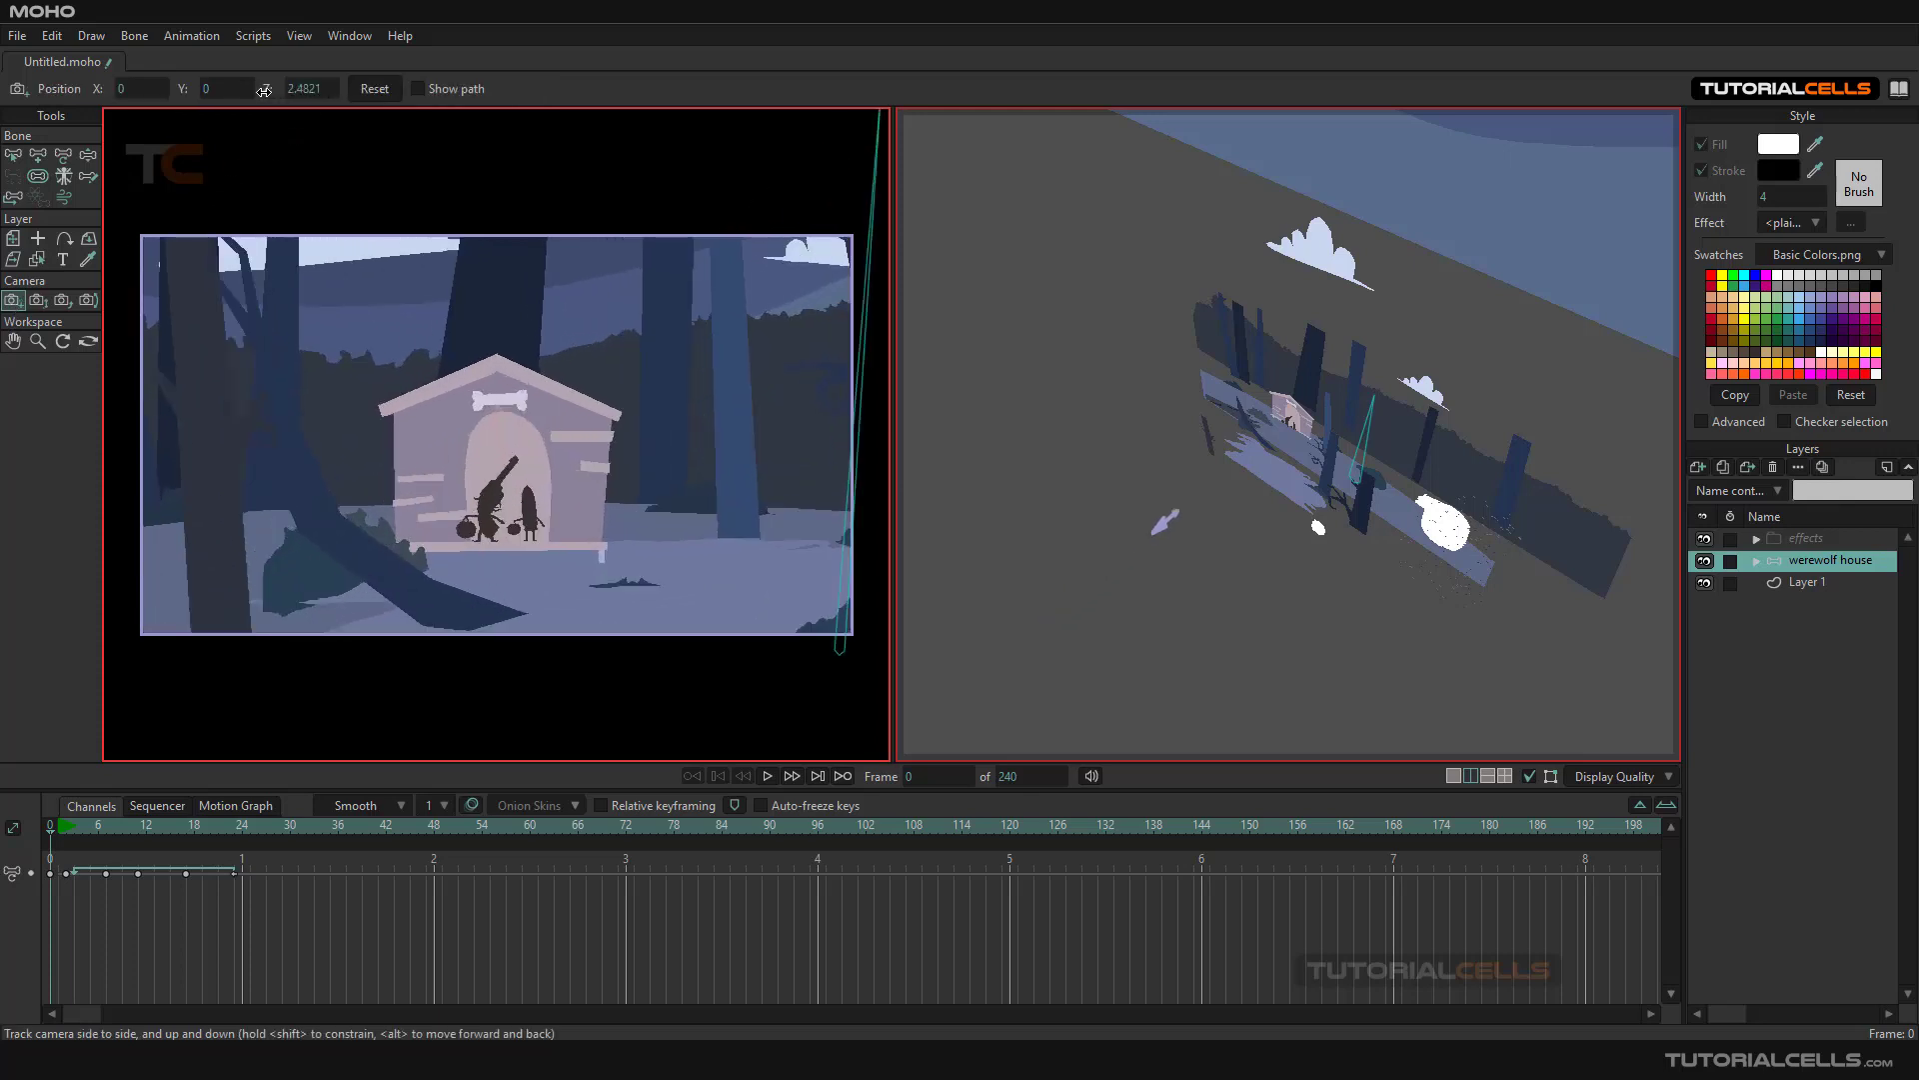
pyautogui.click(38, 302)
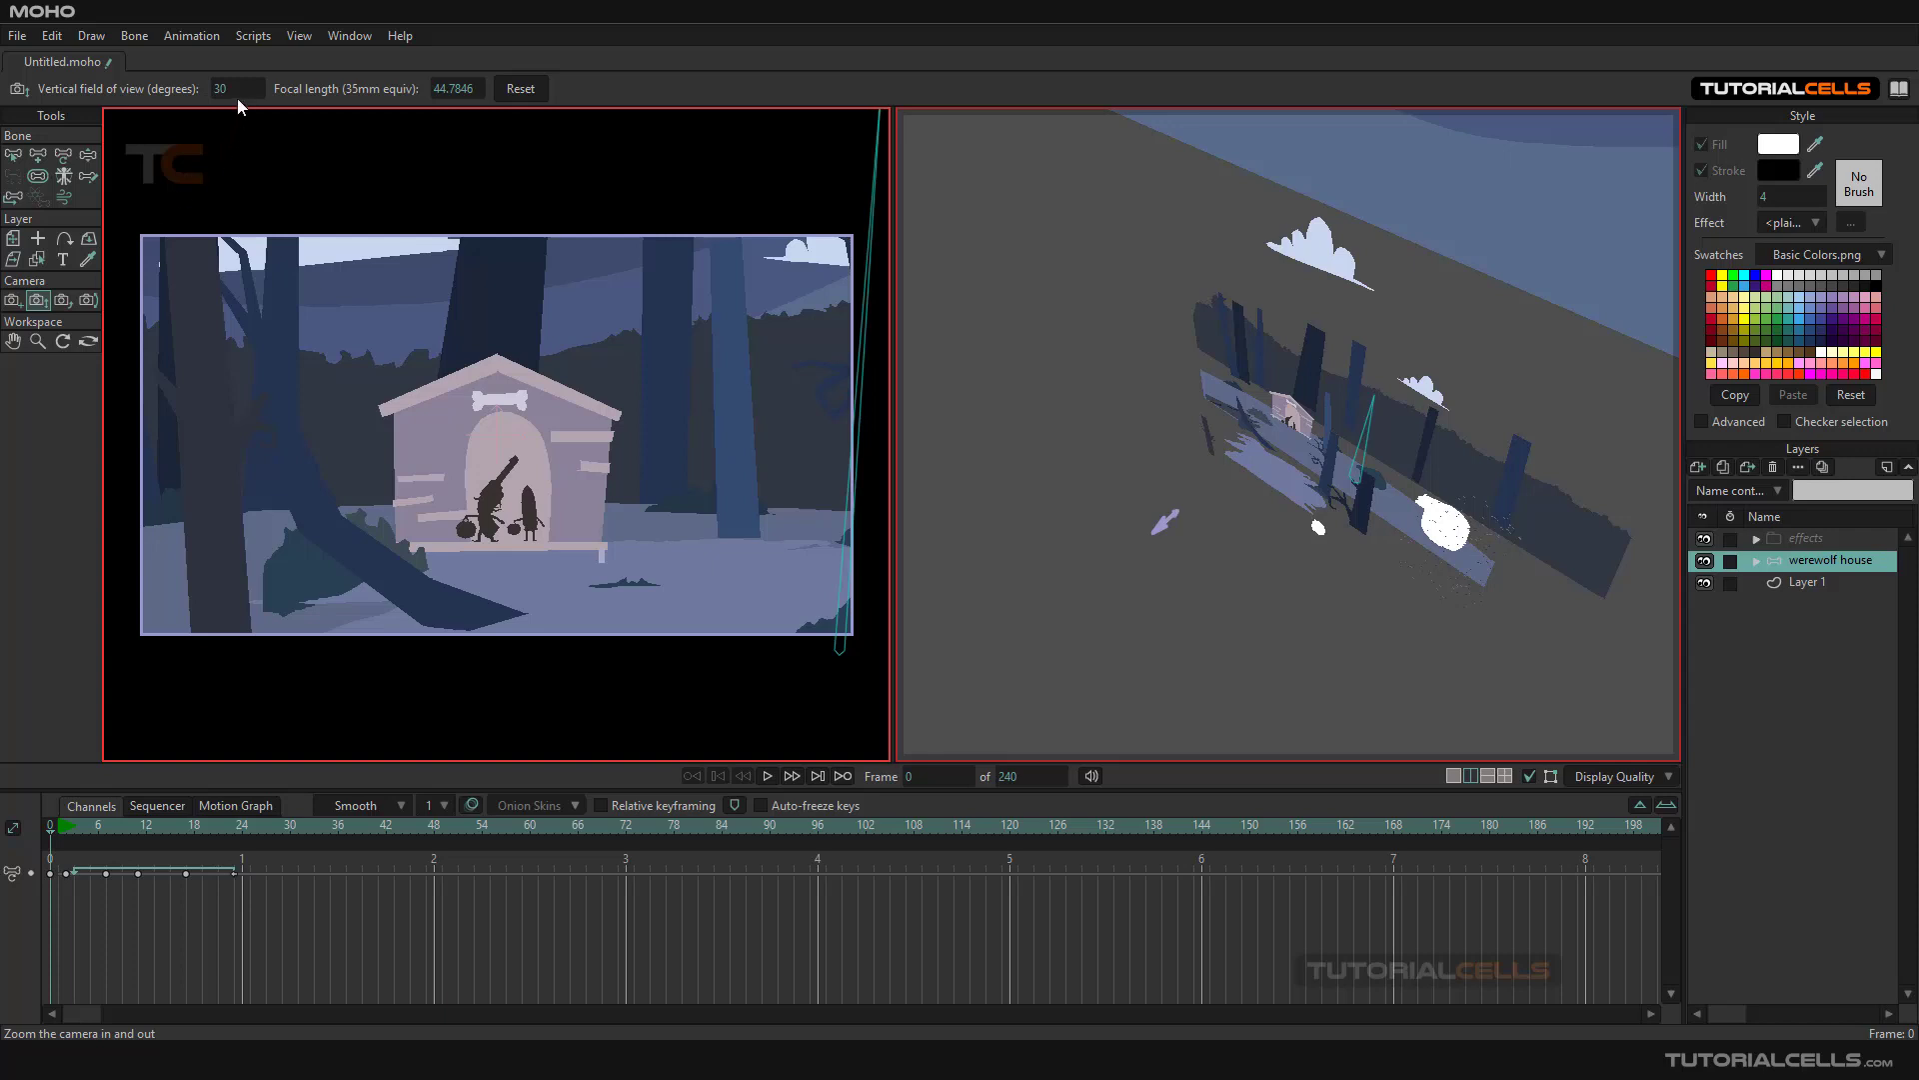
pyautogui.click(231, 89)
pyautogui.press('Return')
# Zoom out and back in by scrubbing the field of view, then reset it to 30 degrees
pyautogui.moveTo(457, 90); pyautogui.dragTo(323, 64)
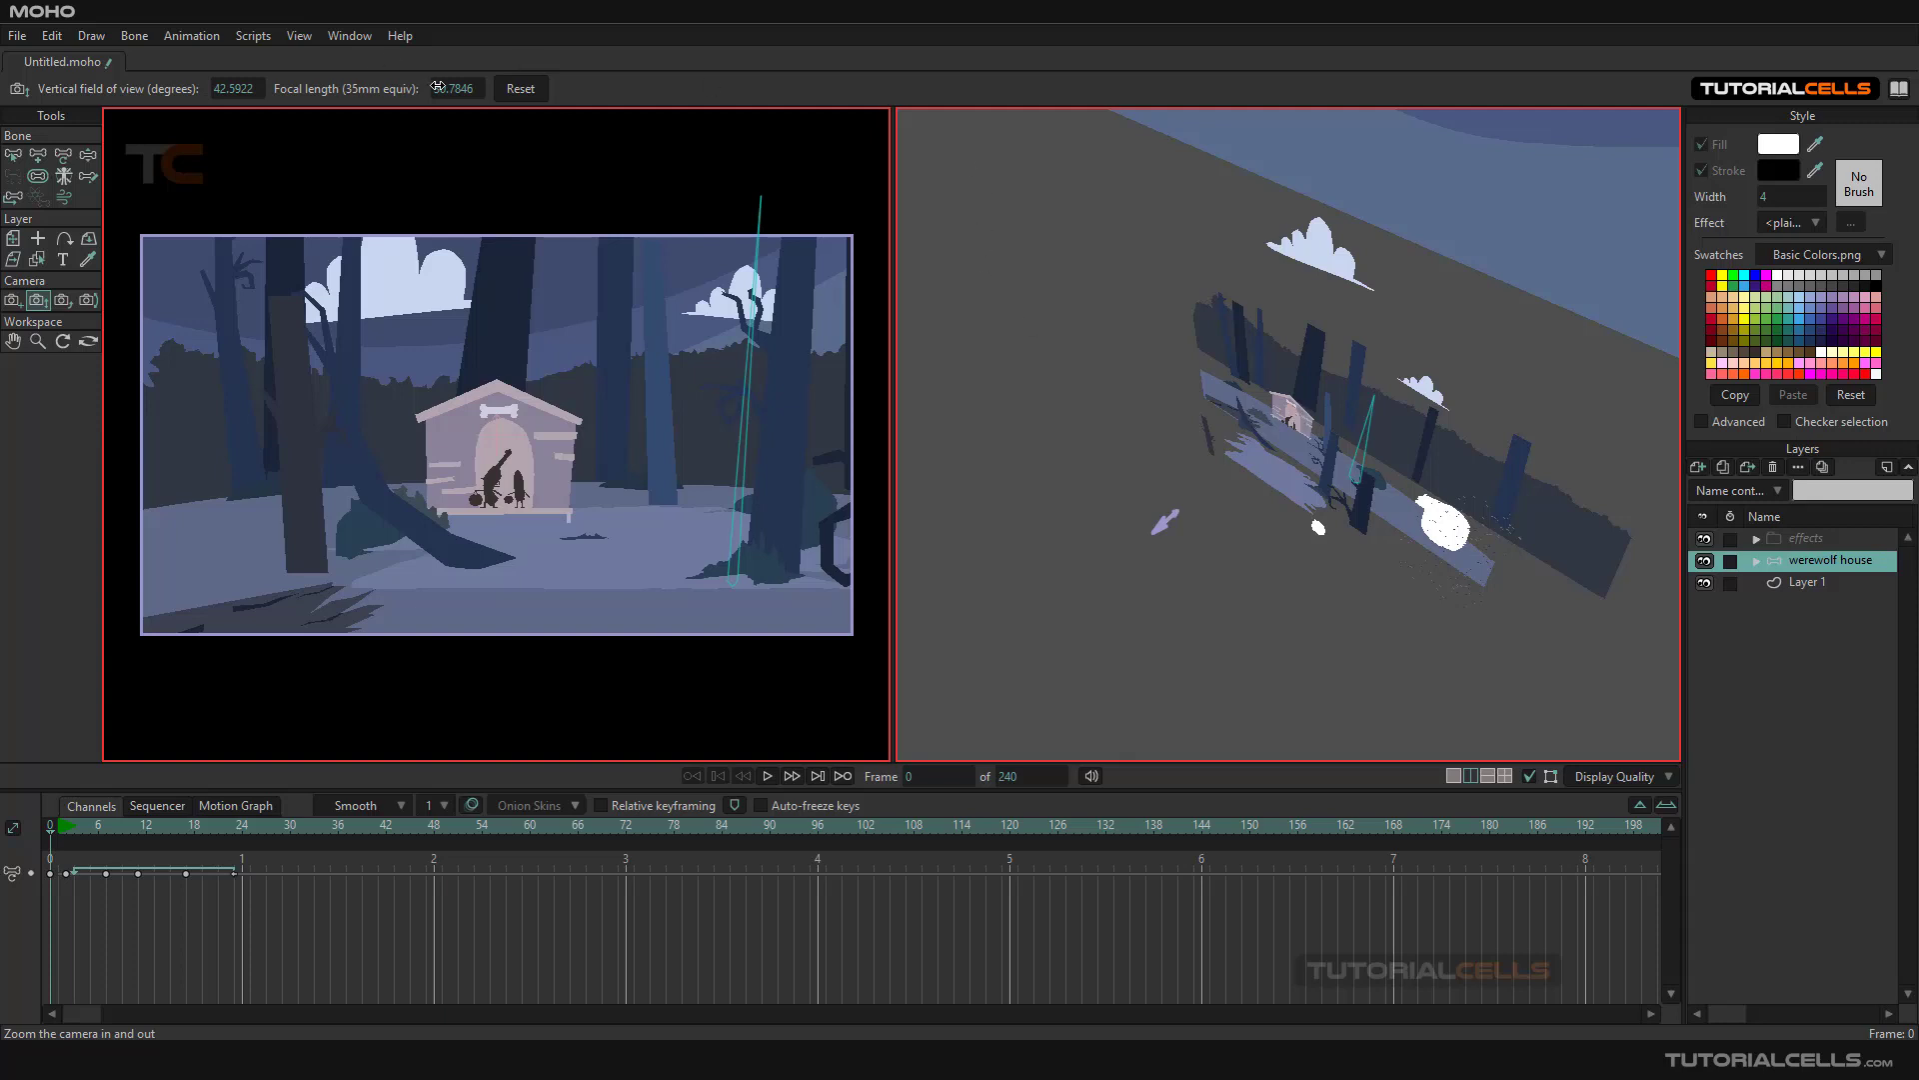
pyautogui.moveTo(447, 90)
pyautogui.mouseDown()
pyautogui.moveTo(750, 76)
pyautogui.moveTo(311, 64)
pyautogui.moveTo(442, 67)
pyautogui.mouseUp()
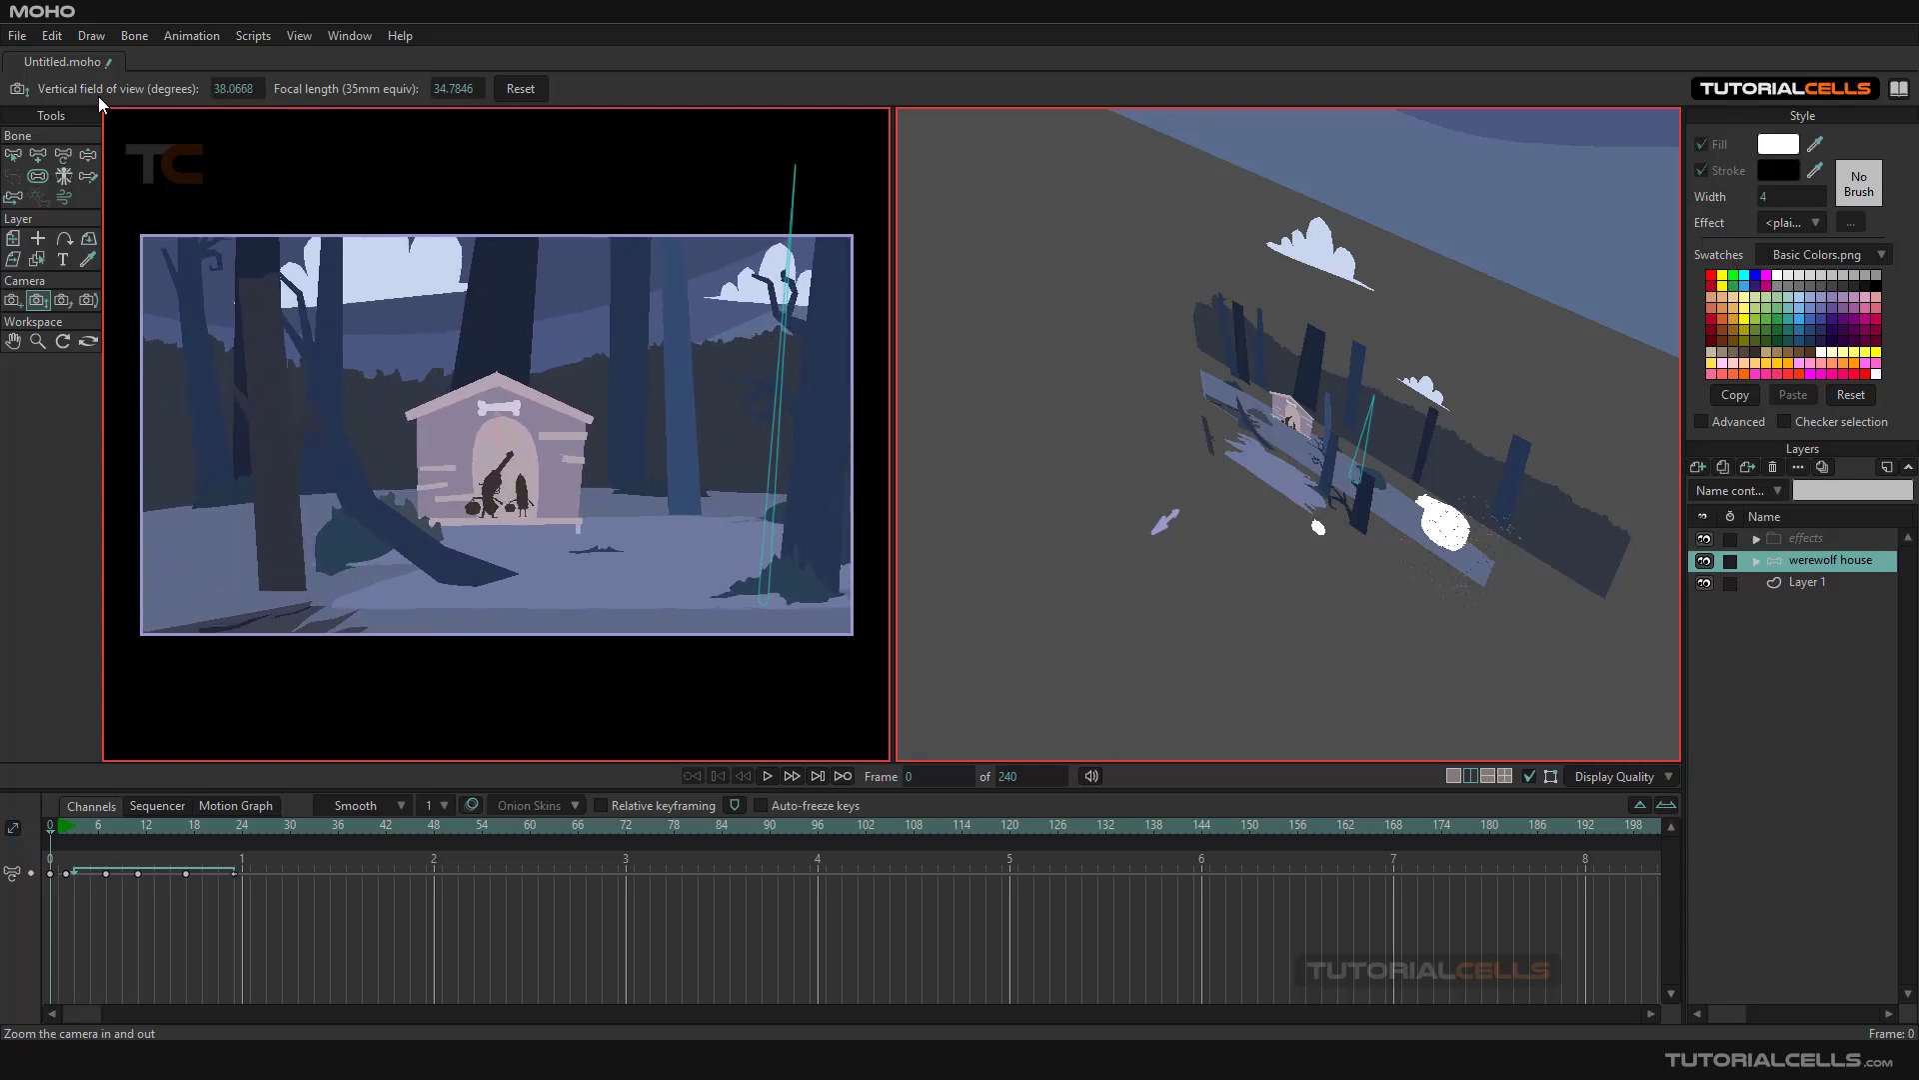
pyautogui.moveTo(231, 91); pyautogui.dragTo(273, 92)
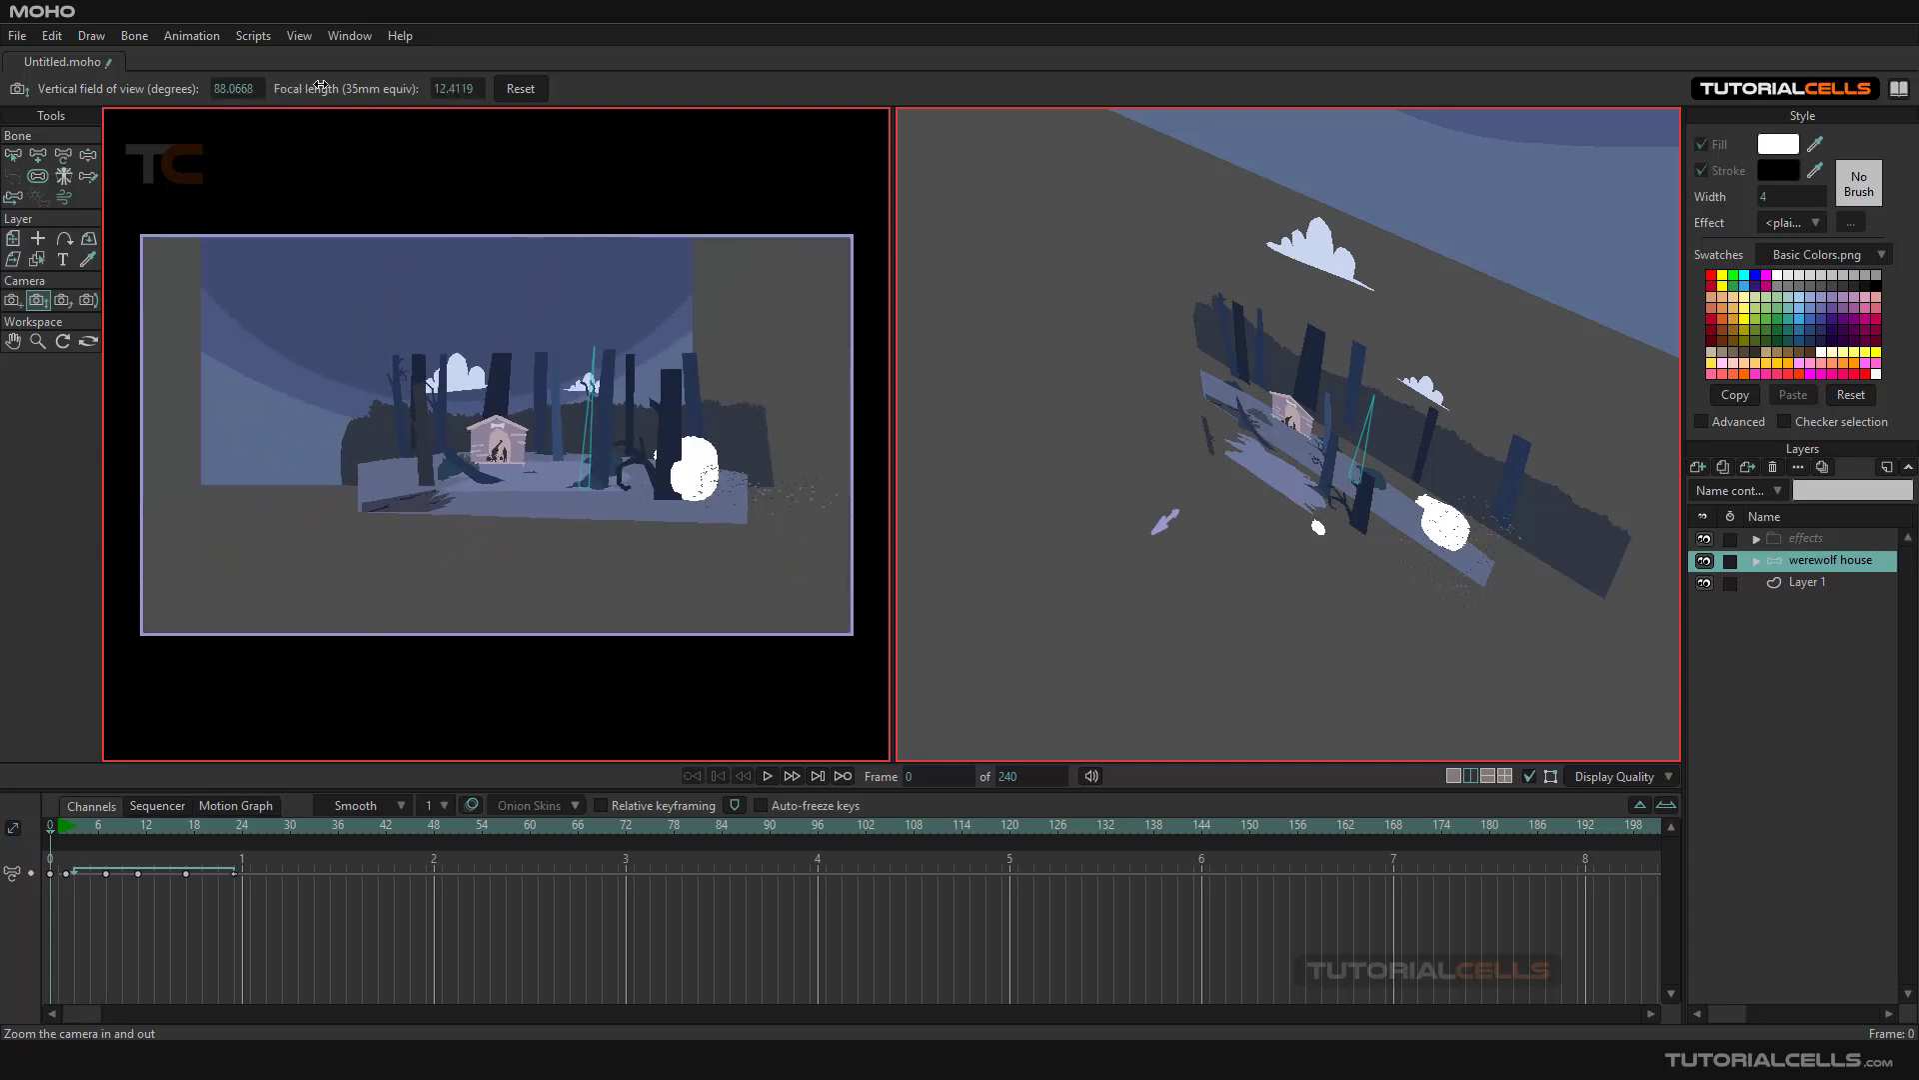
pyautogui.moveTo(320, 86); pyautogui.dragTo(352, 82)
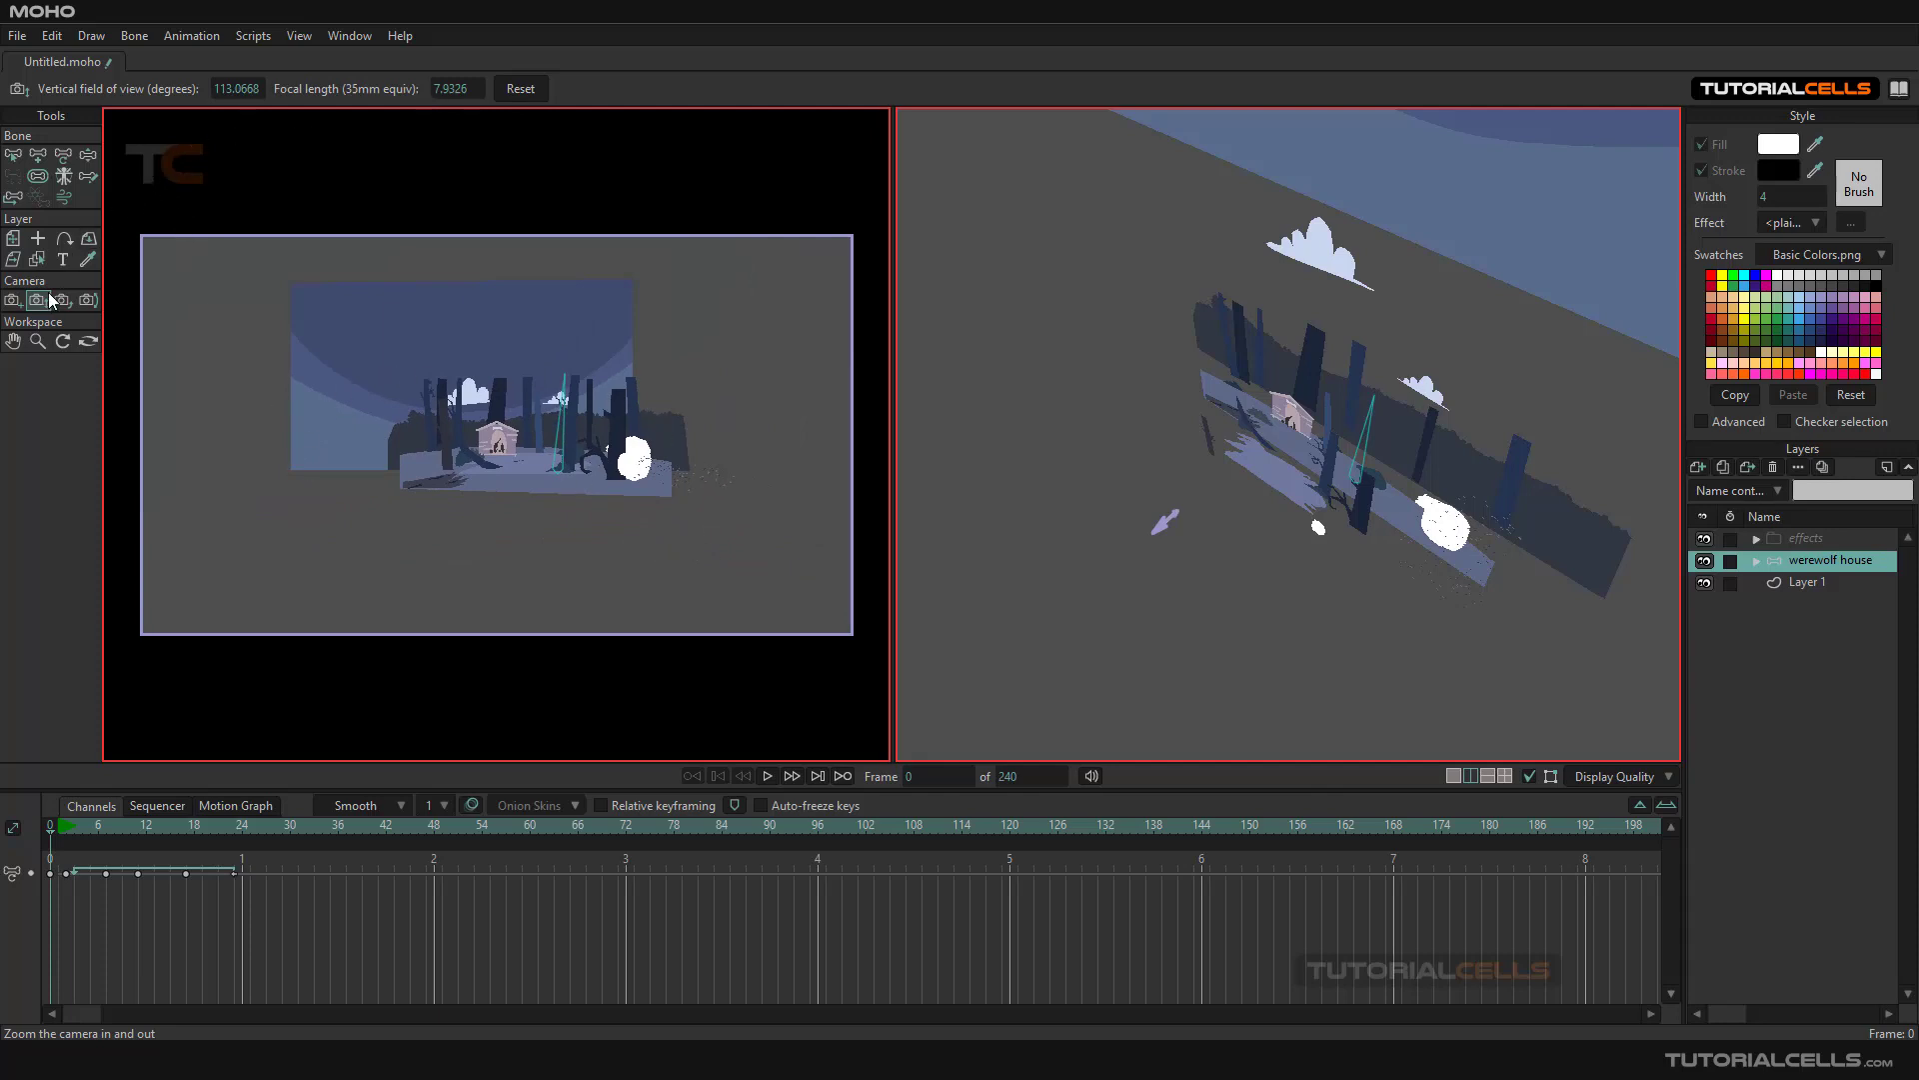
pyautogui.moveTo(463, 91); pyautogui.dragTo(678, 89)
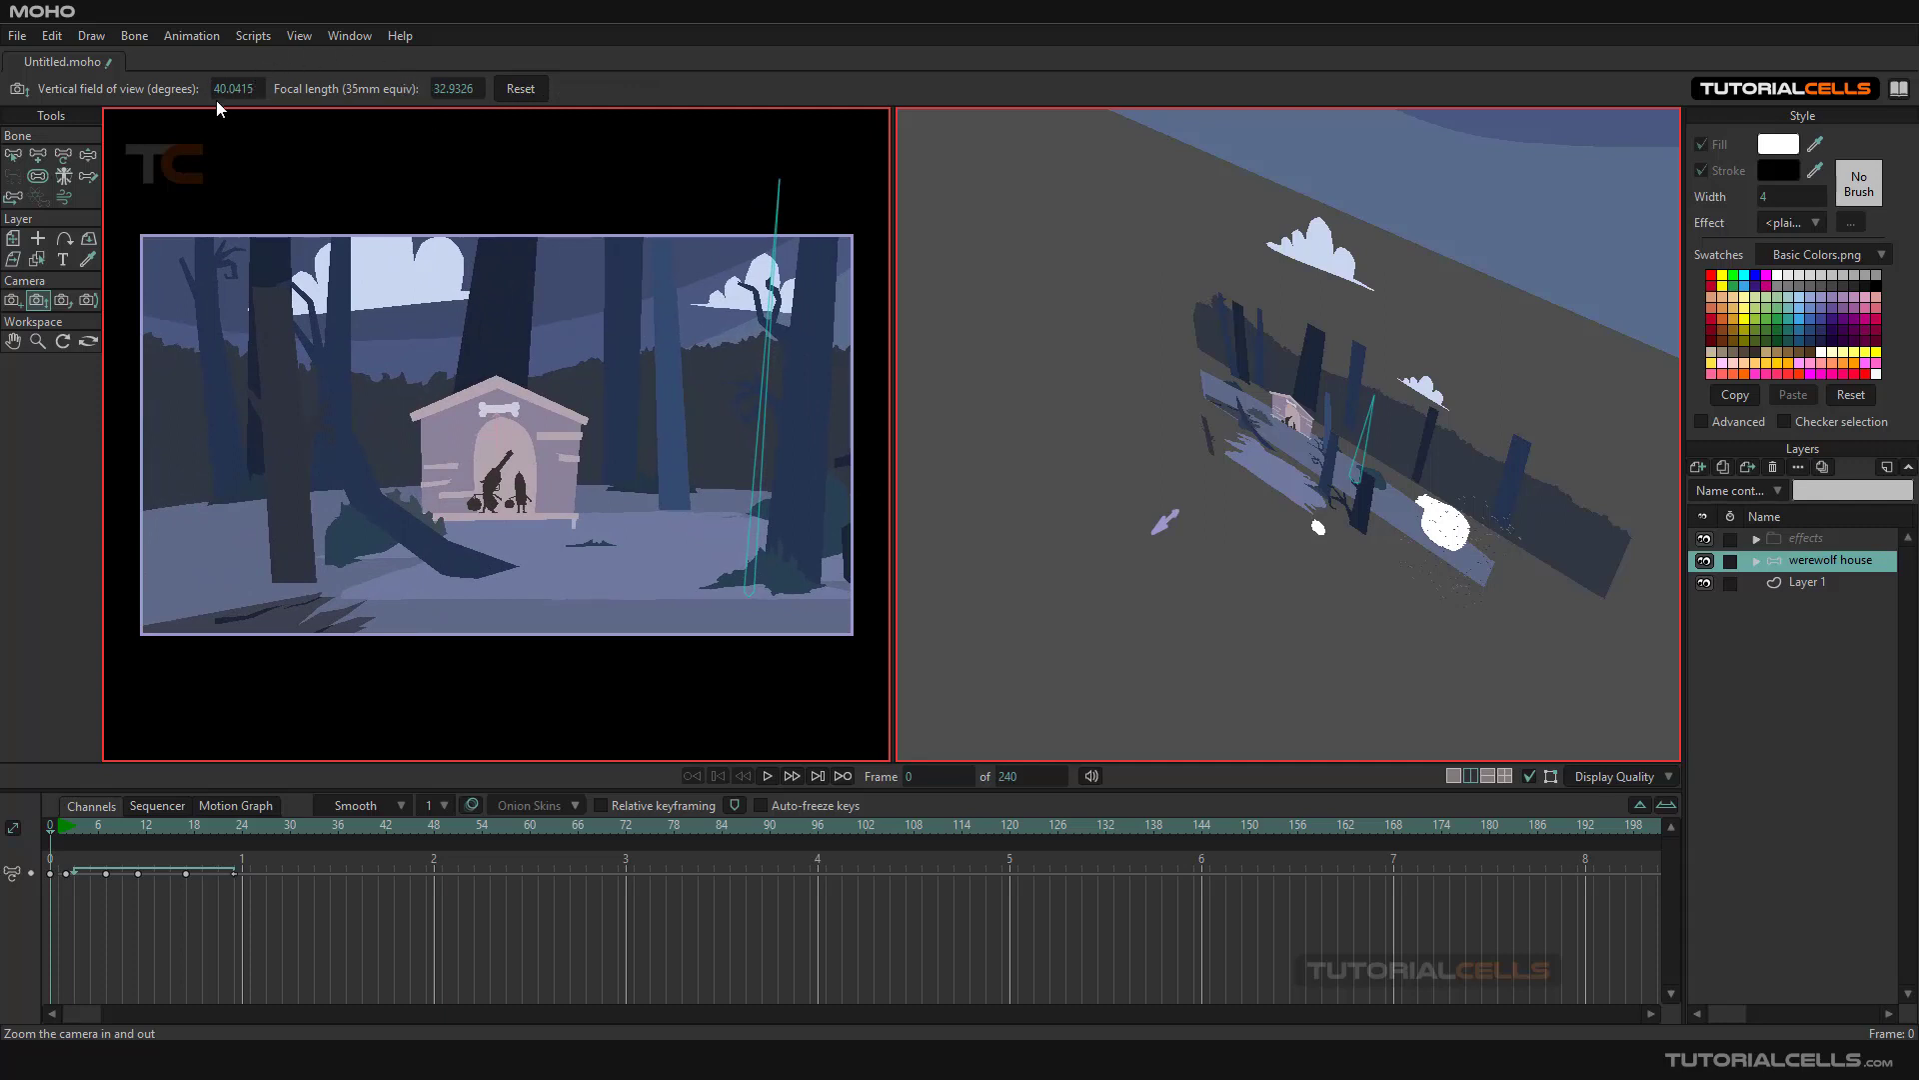
pyautogui.click(518, 90)
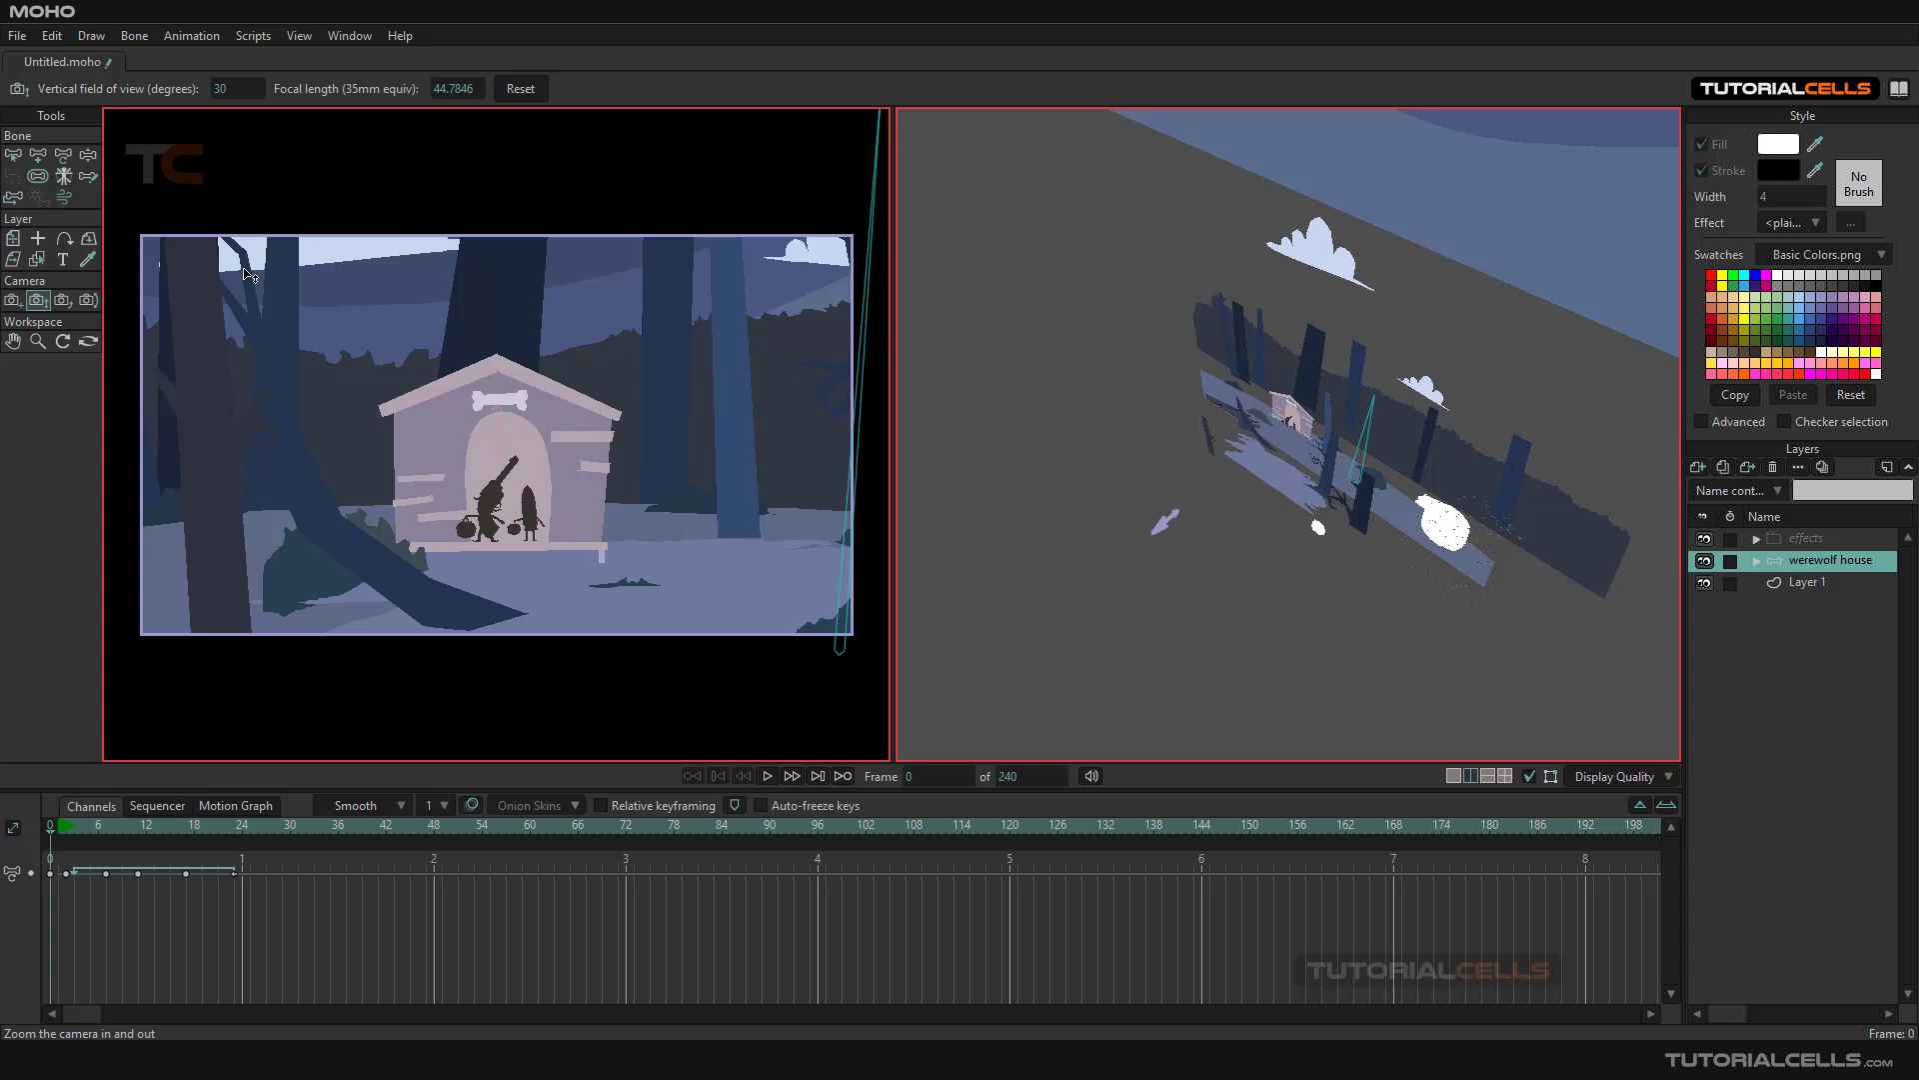
# Track the camera to Z 1.2321 and Y -0.25 to frame the doghouse doorway
pyautogui.click(13, 301)
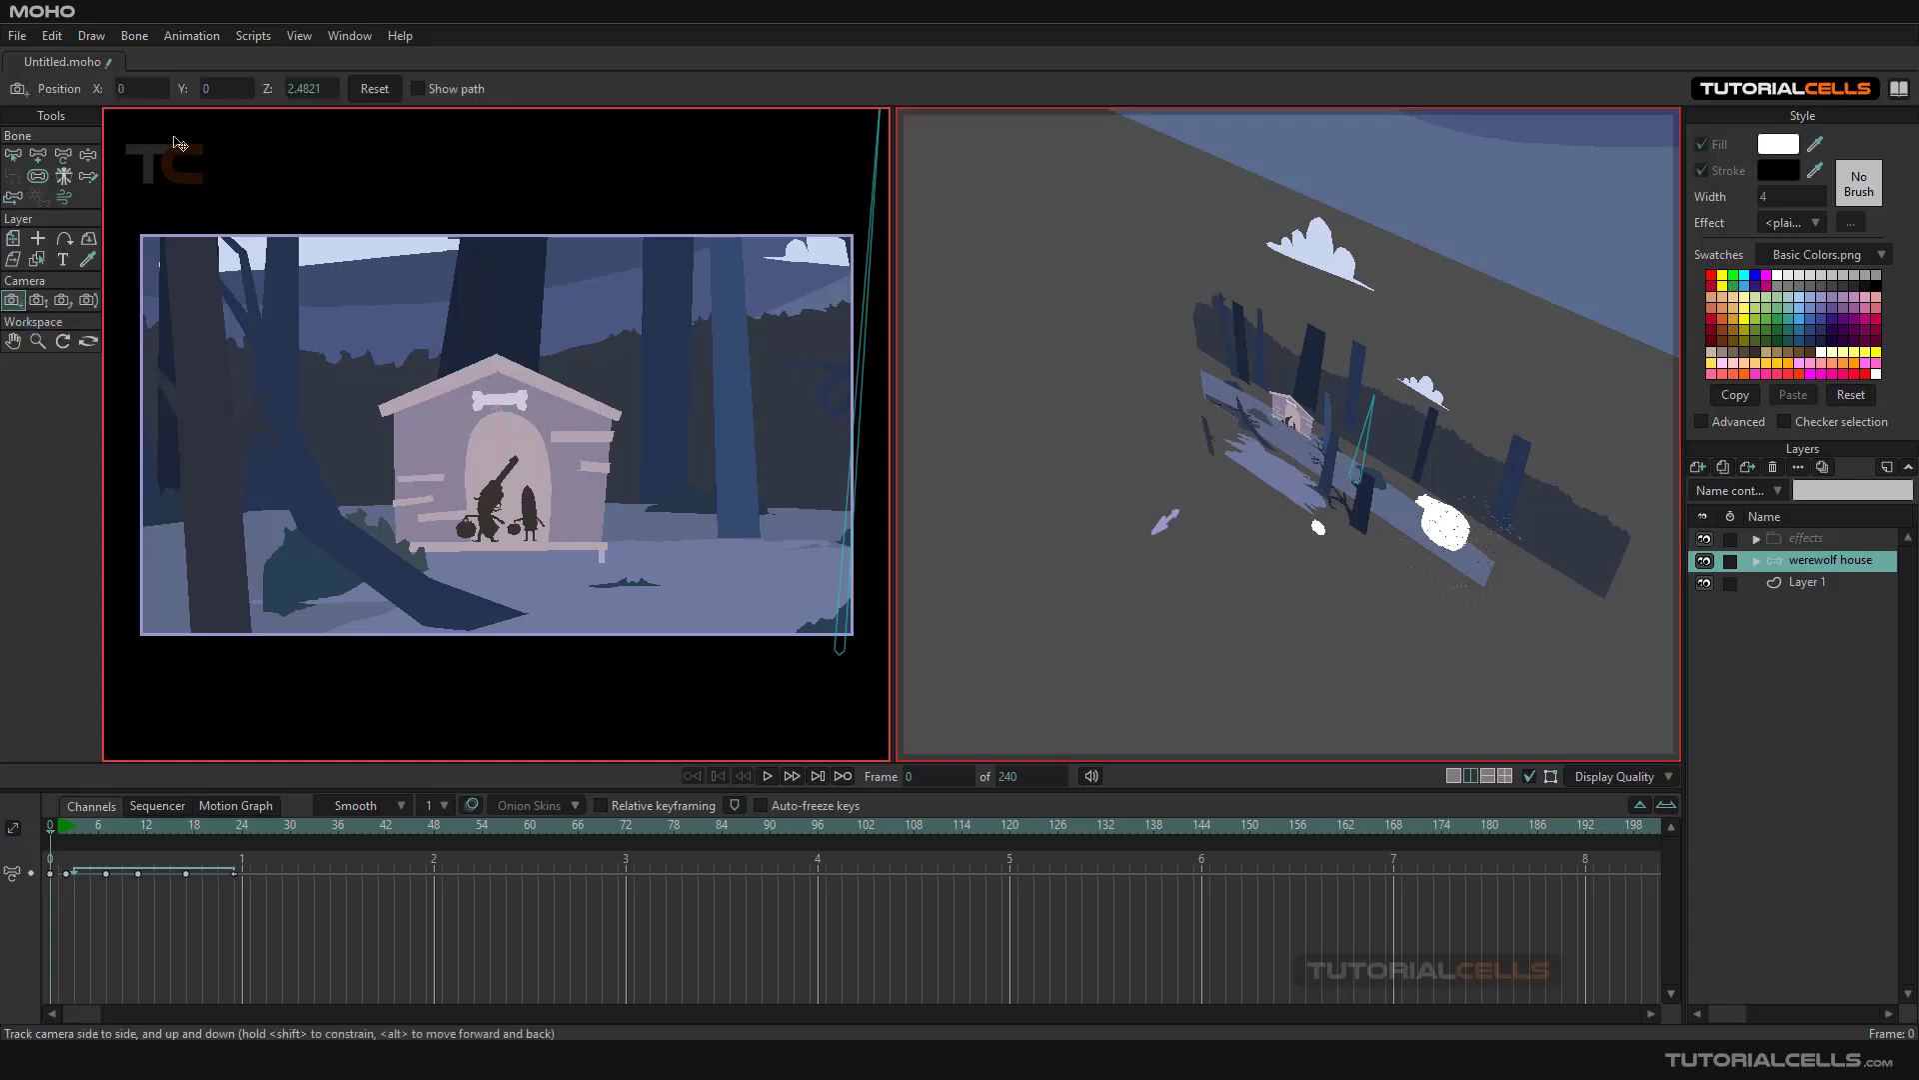
pyautogui.scroll(1, 313, 88)
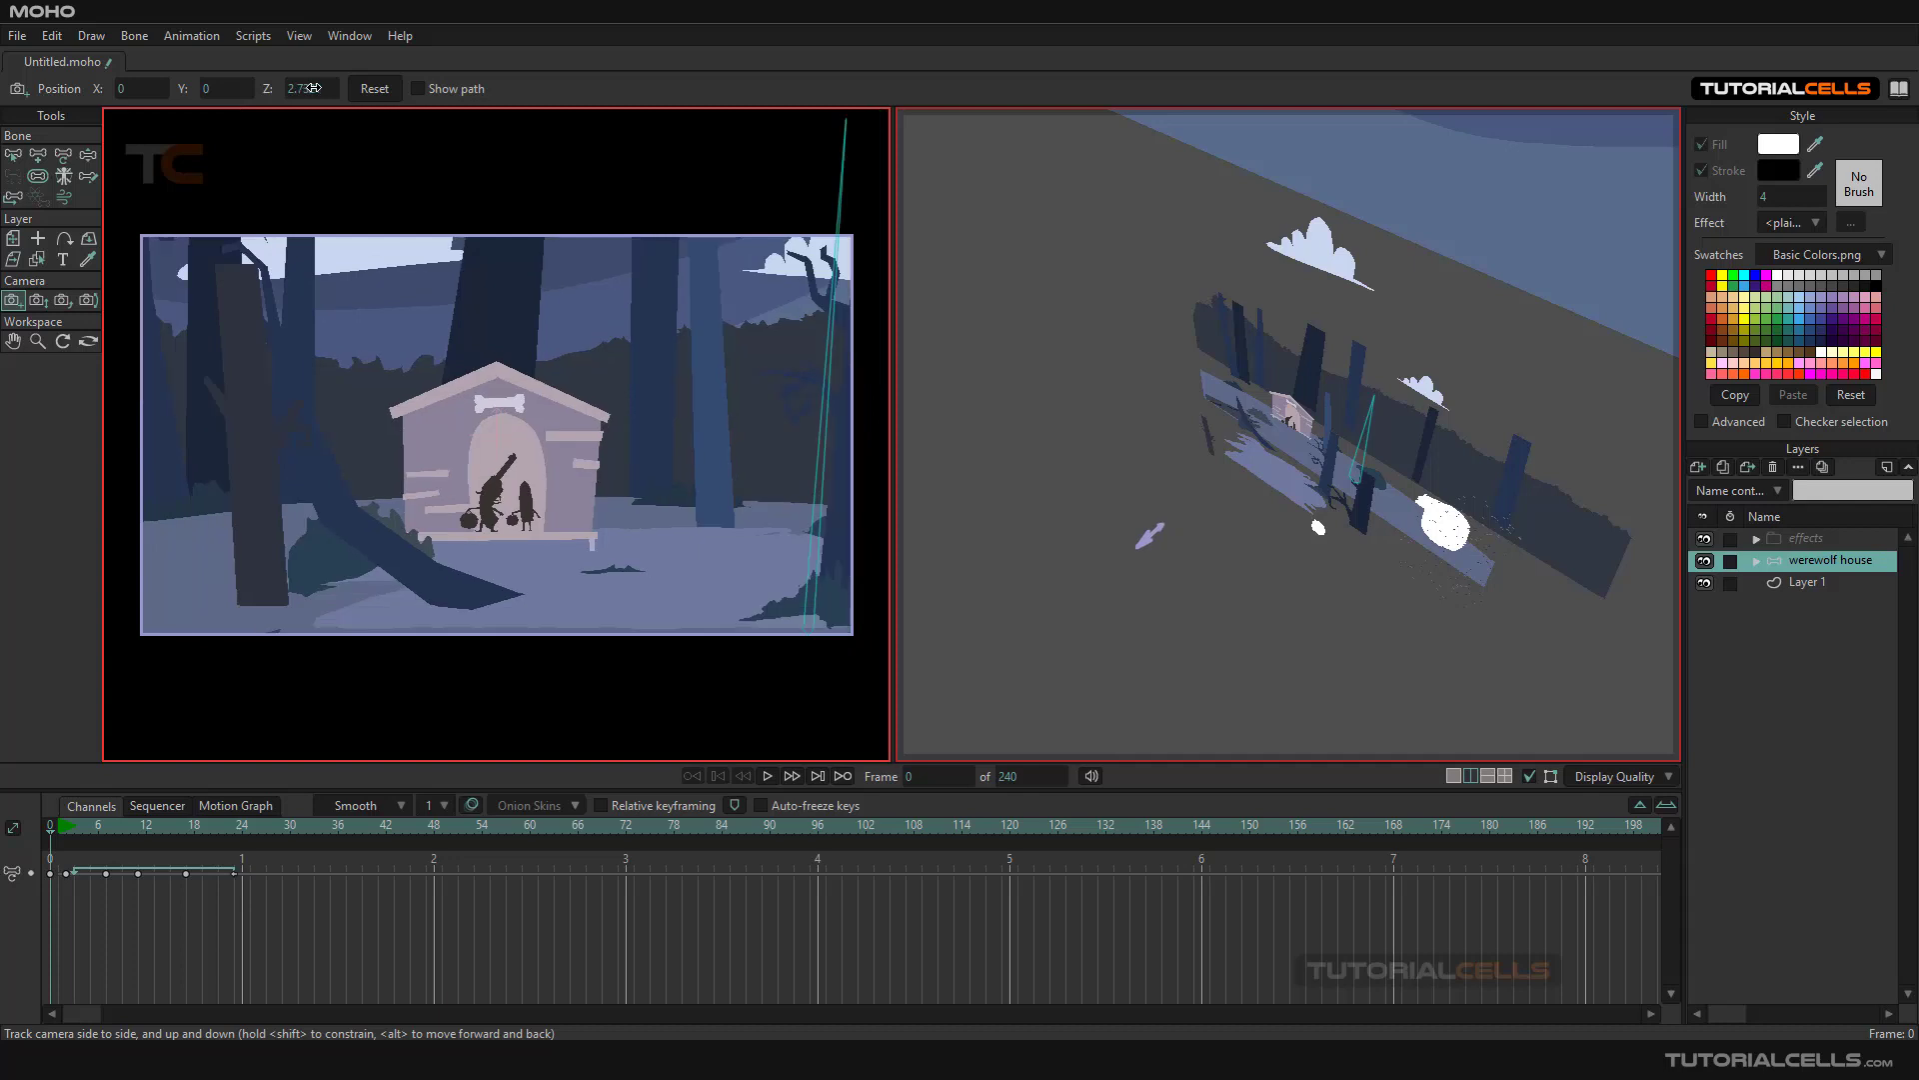
pyautogui.moveTo(313, 88); pyautogui.dragTo(258, 88)
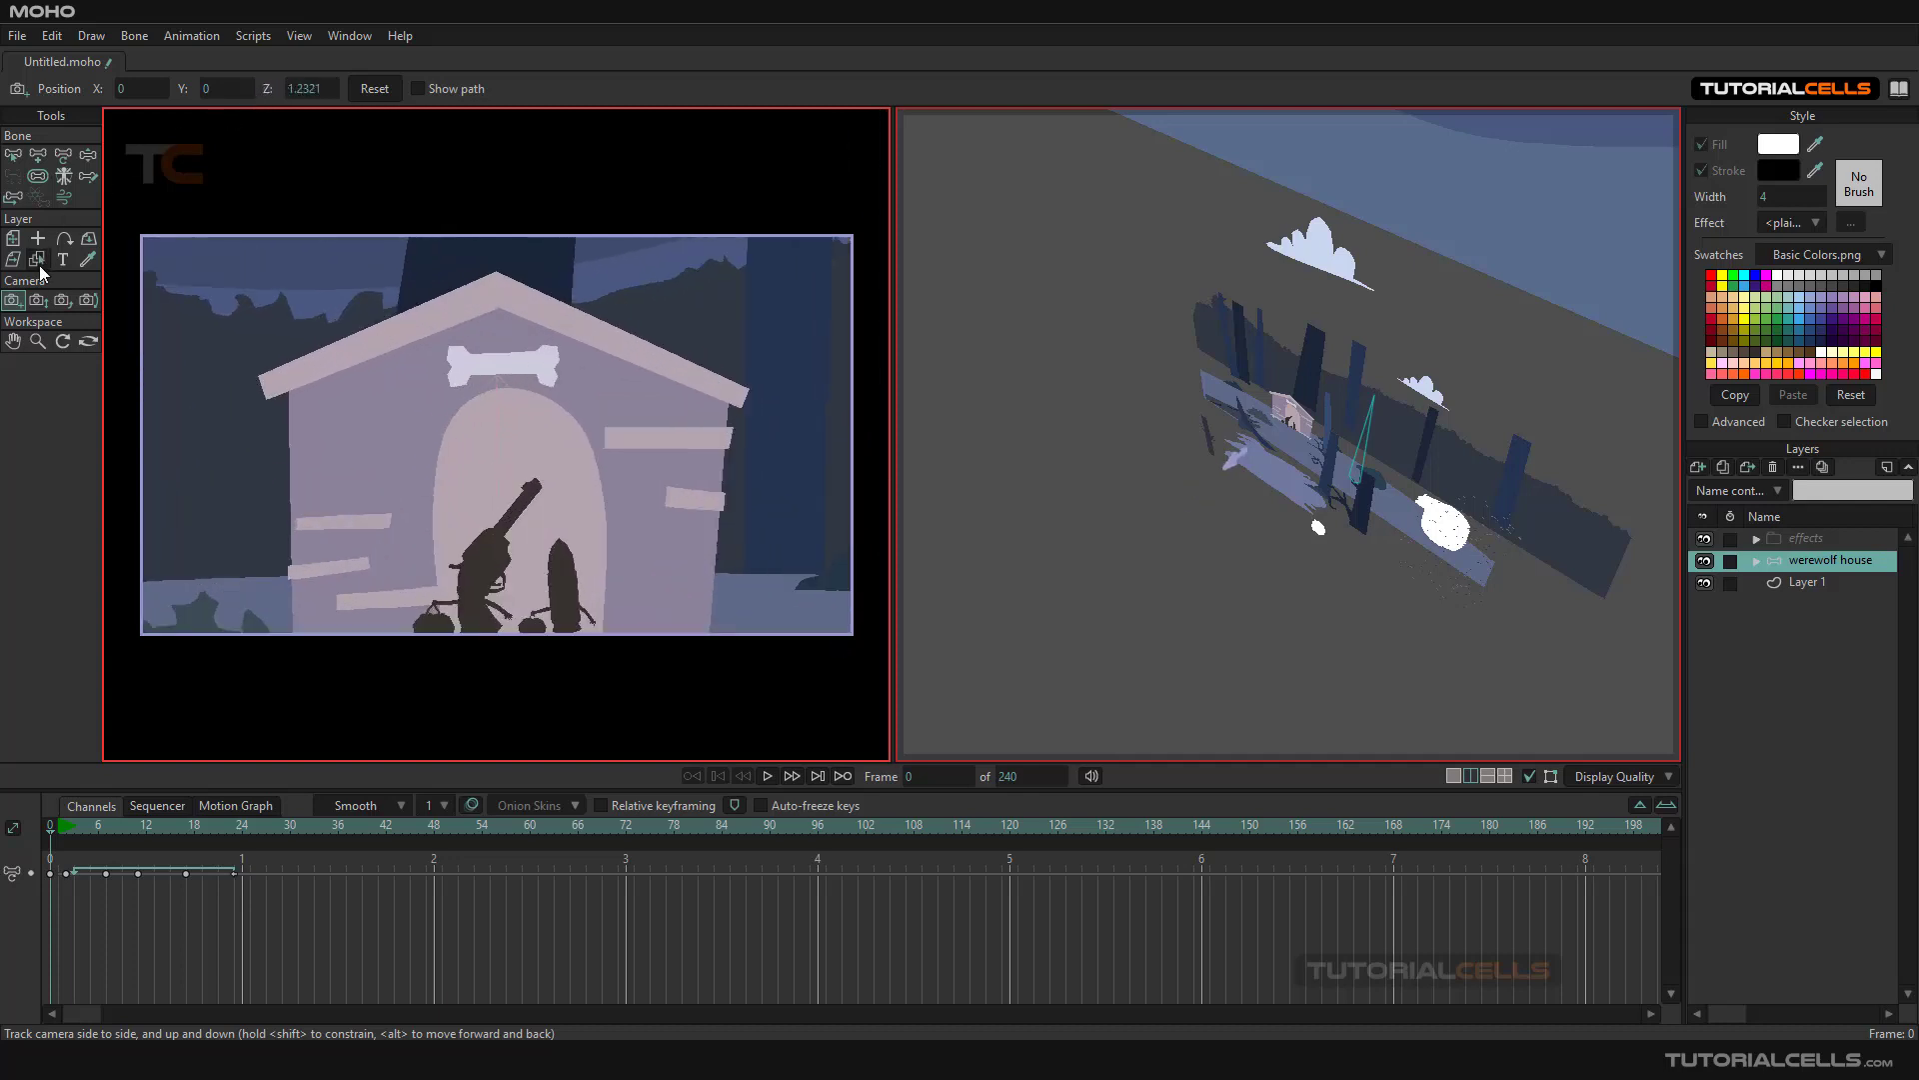
pyautogui.moveTo(213, 88); pyautogui.dragTo(207, 92)
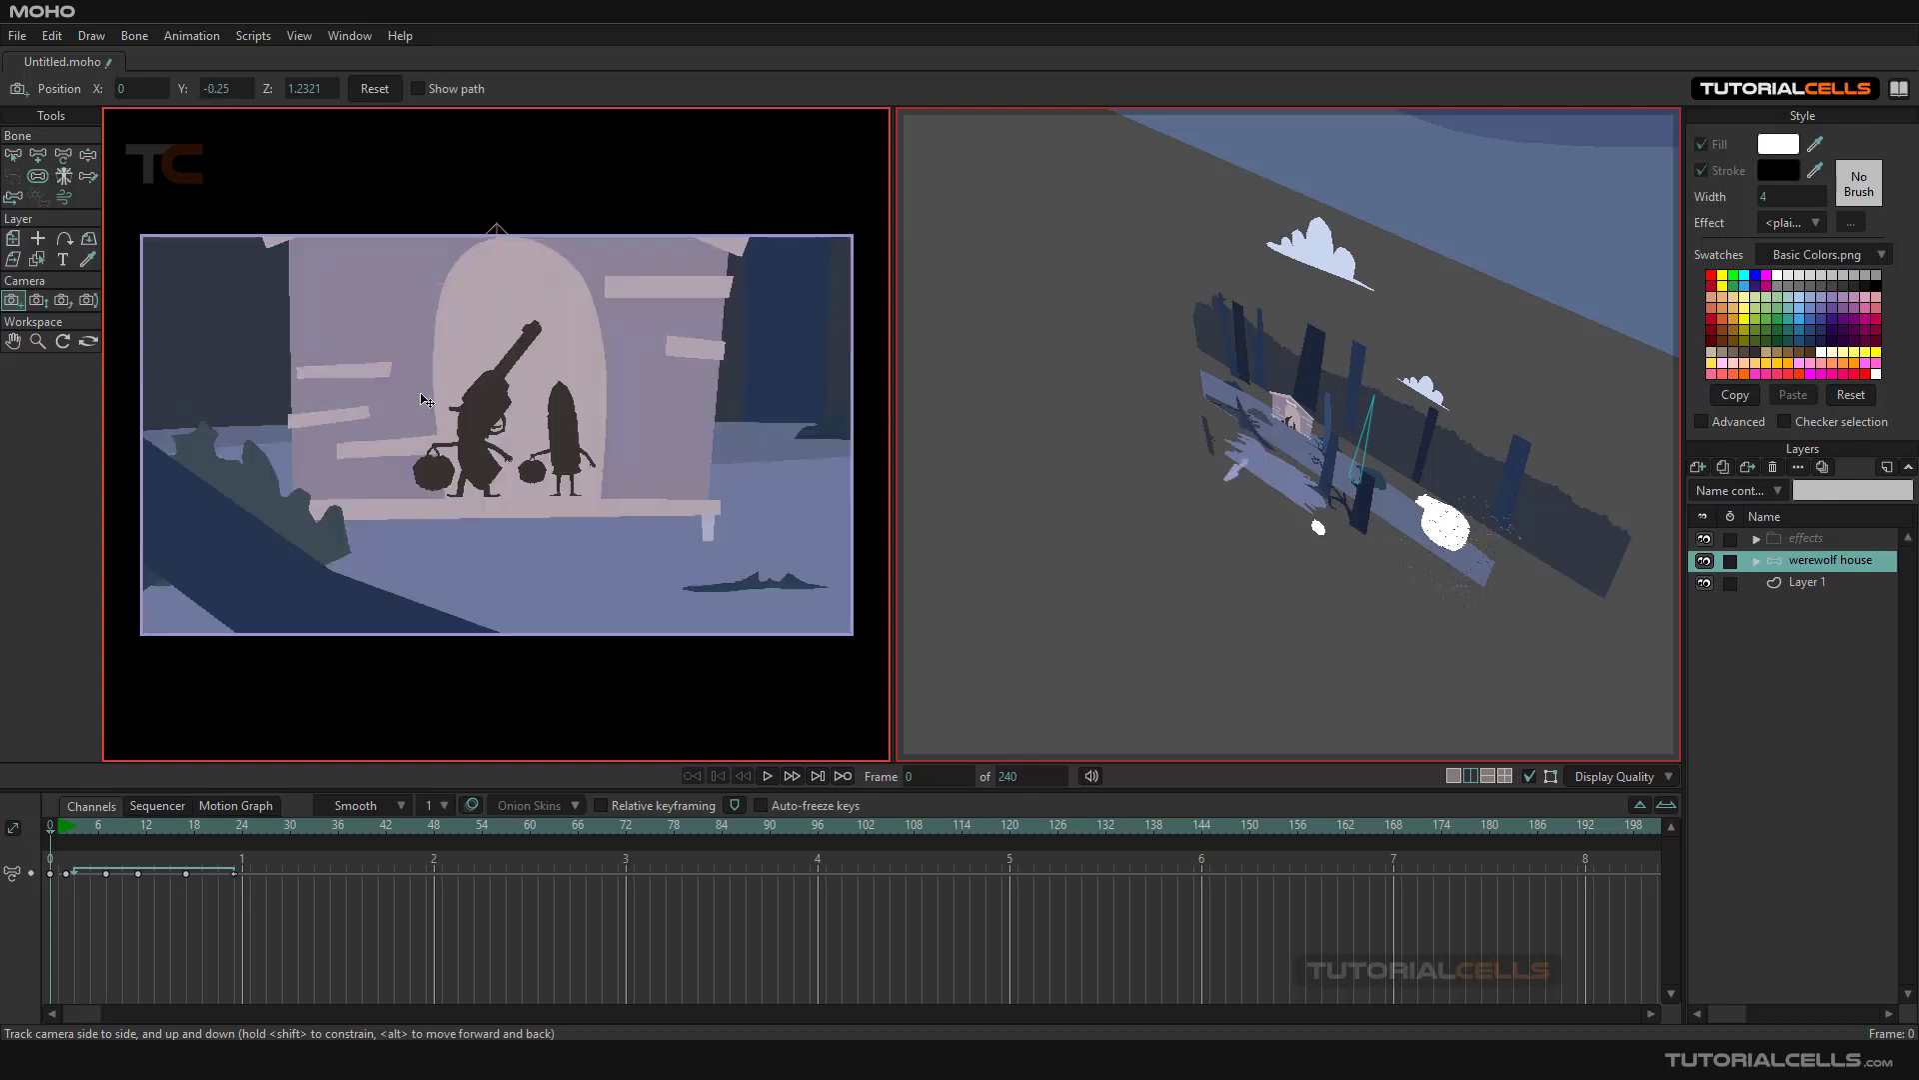
pyautogui.click(39, 300)
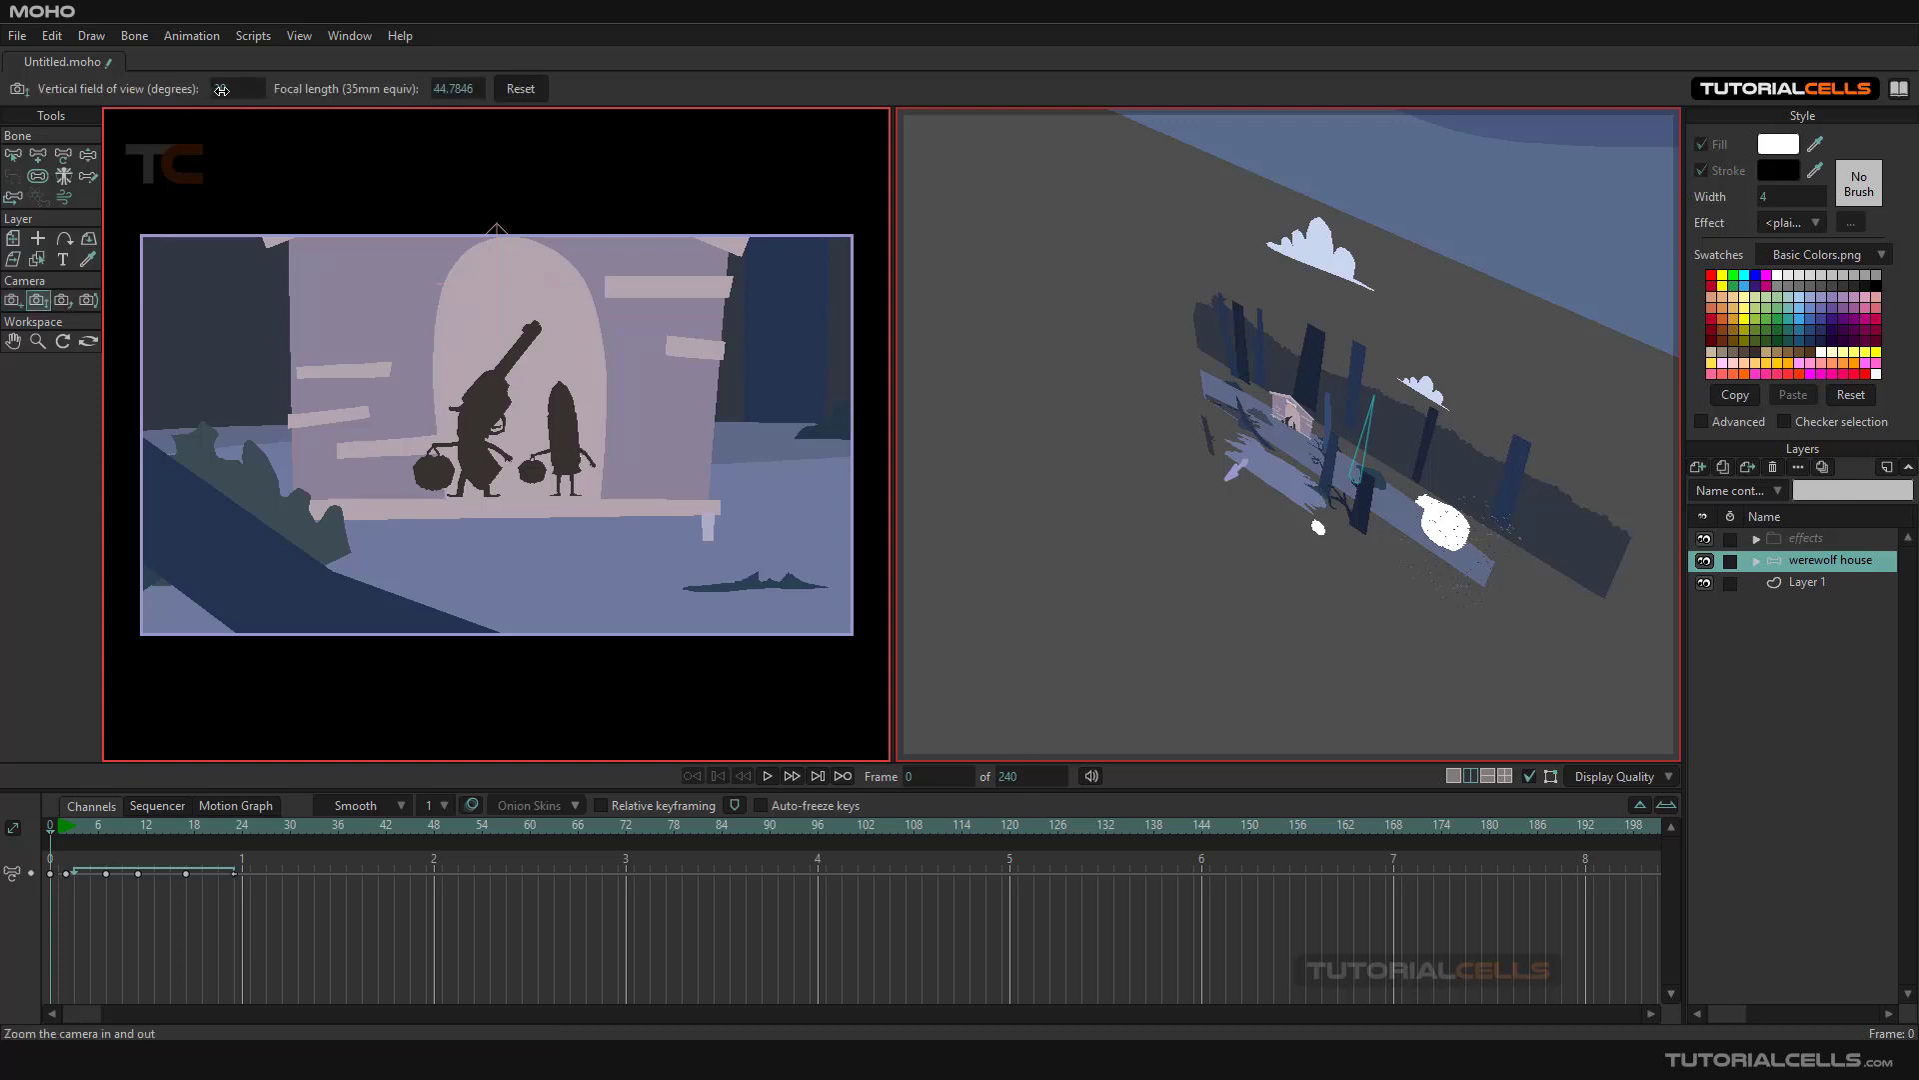
# Widen the field of view to 75 degrees and zoom the right viewport onto the doghouse
pyautogui.moveTo(230, 91); pyautogui.dragTo(296, 102)
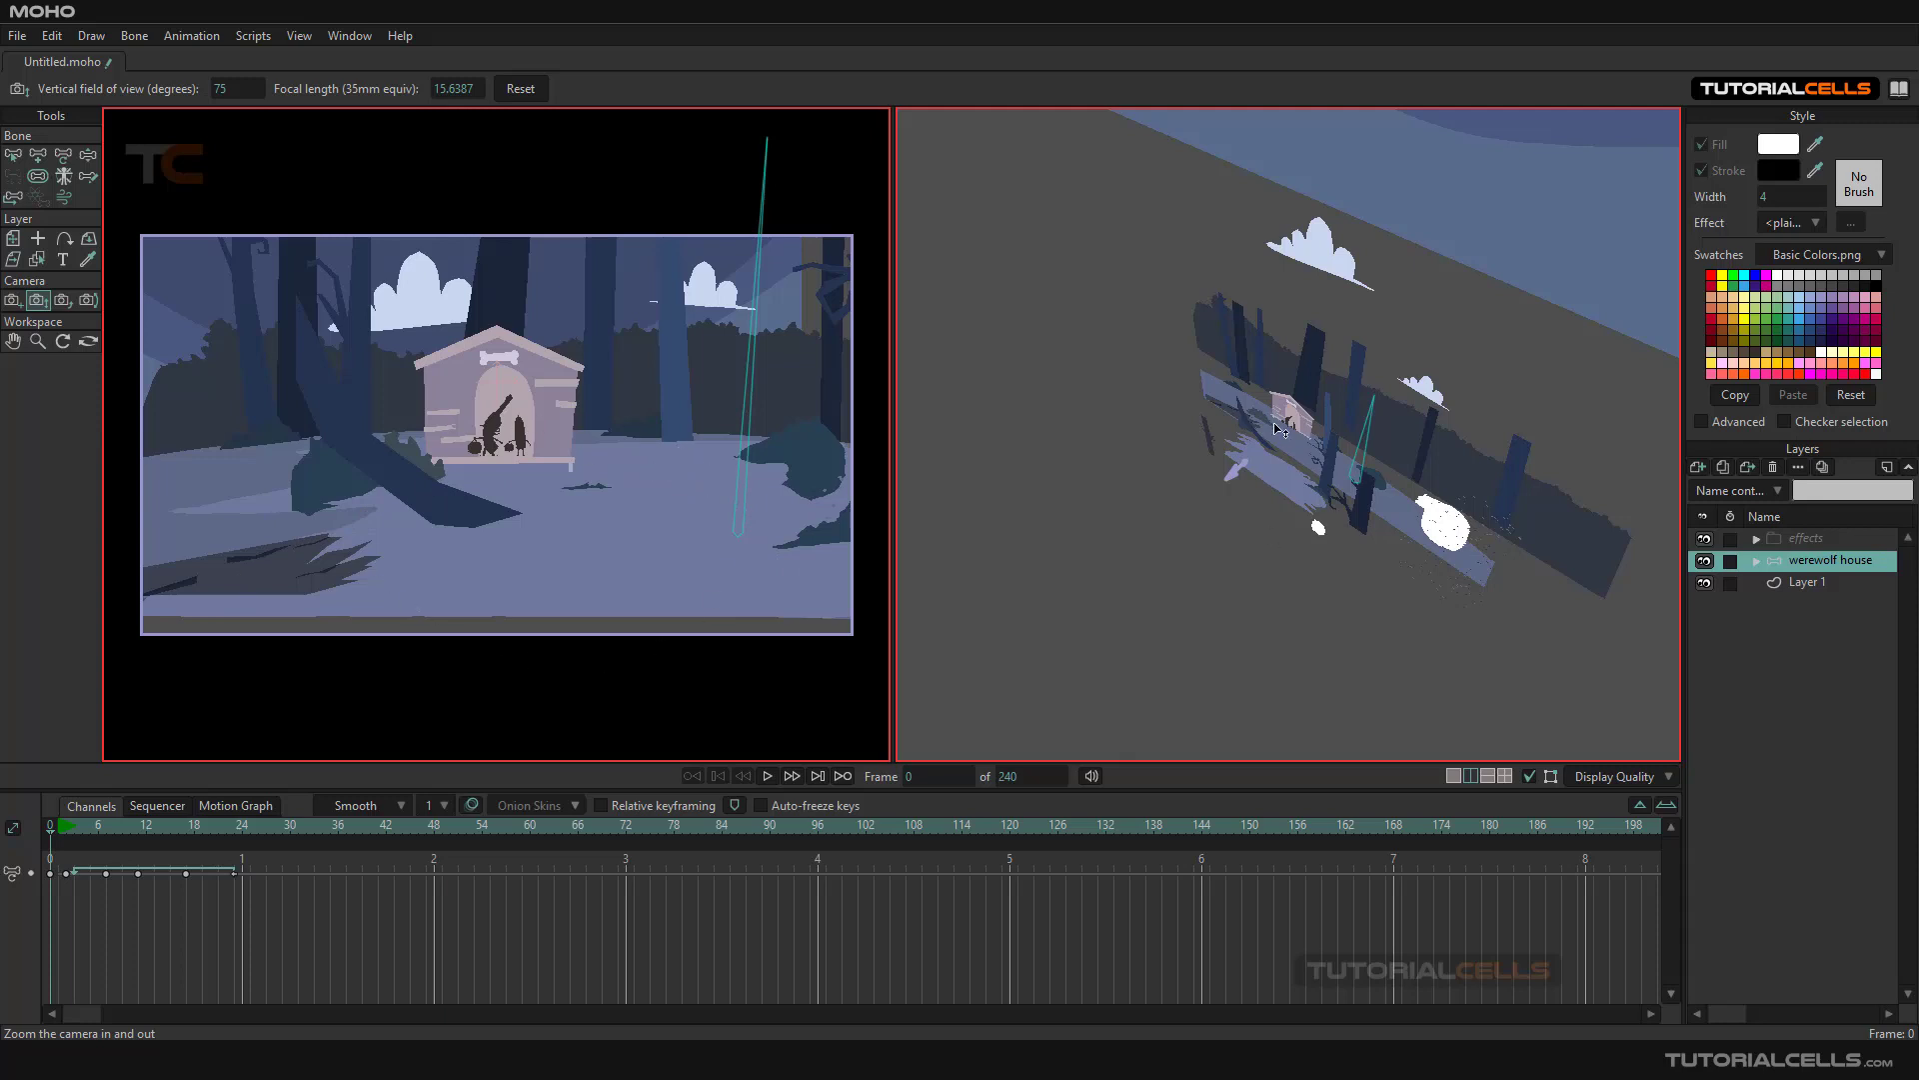
pyautogui.scroll(5, 1289, 442)
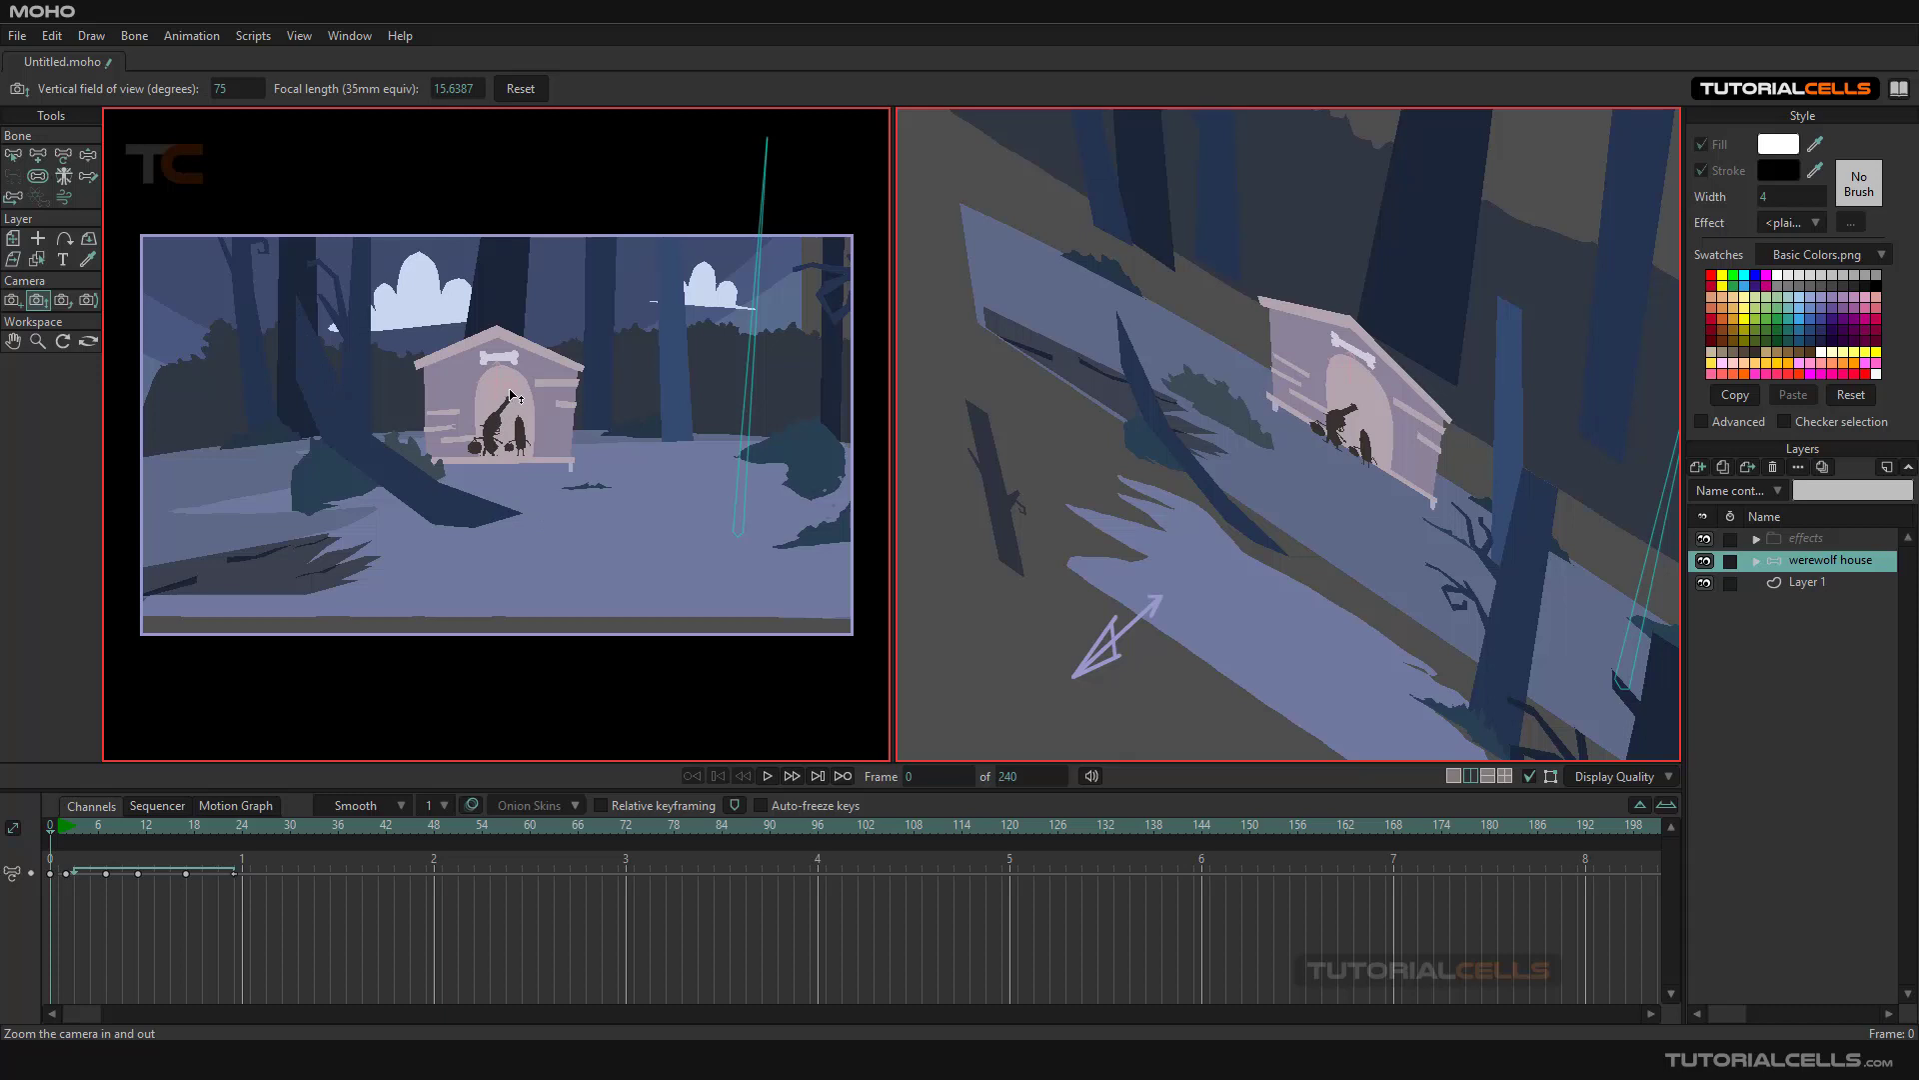
# Try fields of view of about 65 and 75 degrees, resetting to 30 after each
pyautogui.moveTo(234, 94)
pyautogui.mouseDown()
pyautogui.moveTo(196, 93)
pyautogui.moveTo(250, 99)
pyautogui.mouseUp()
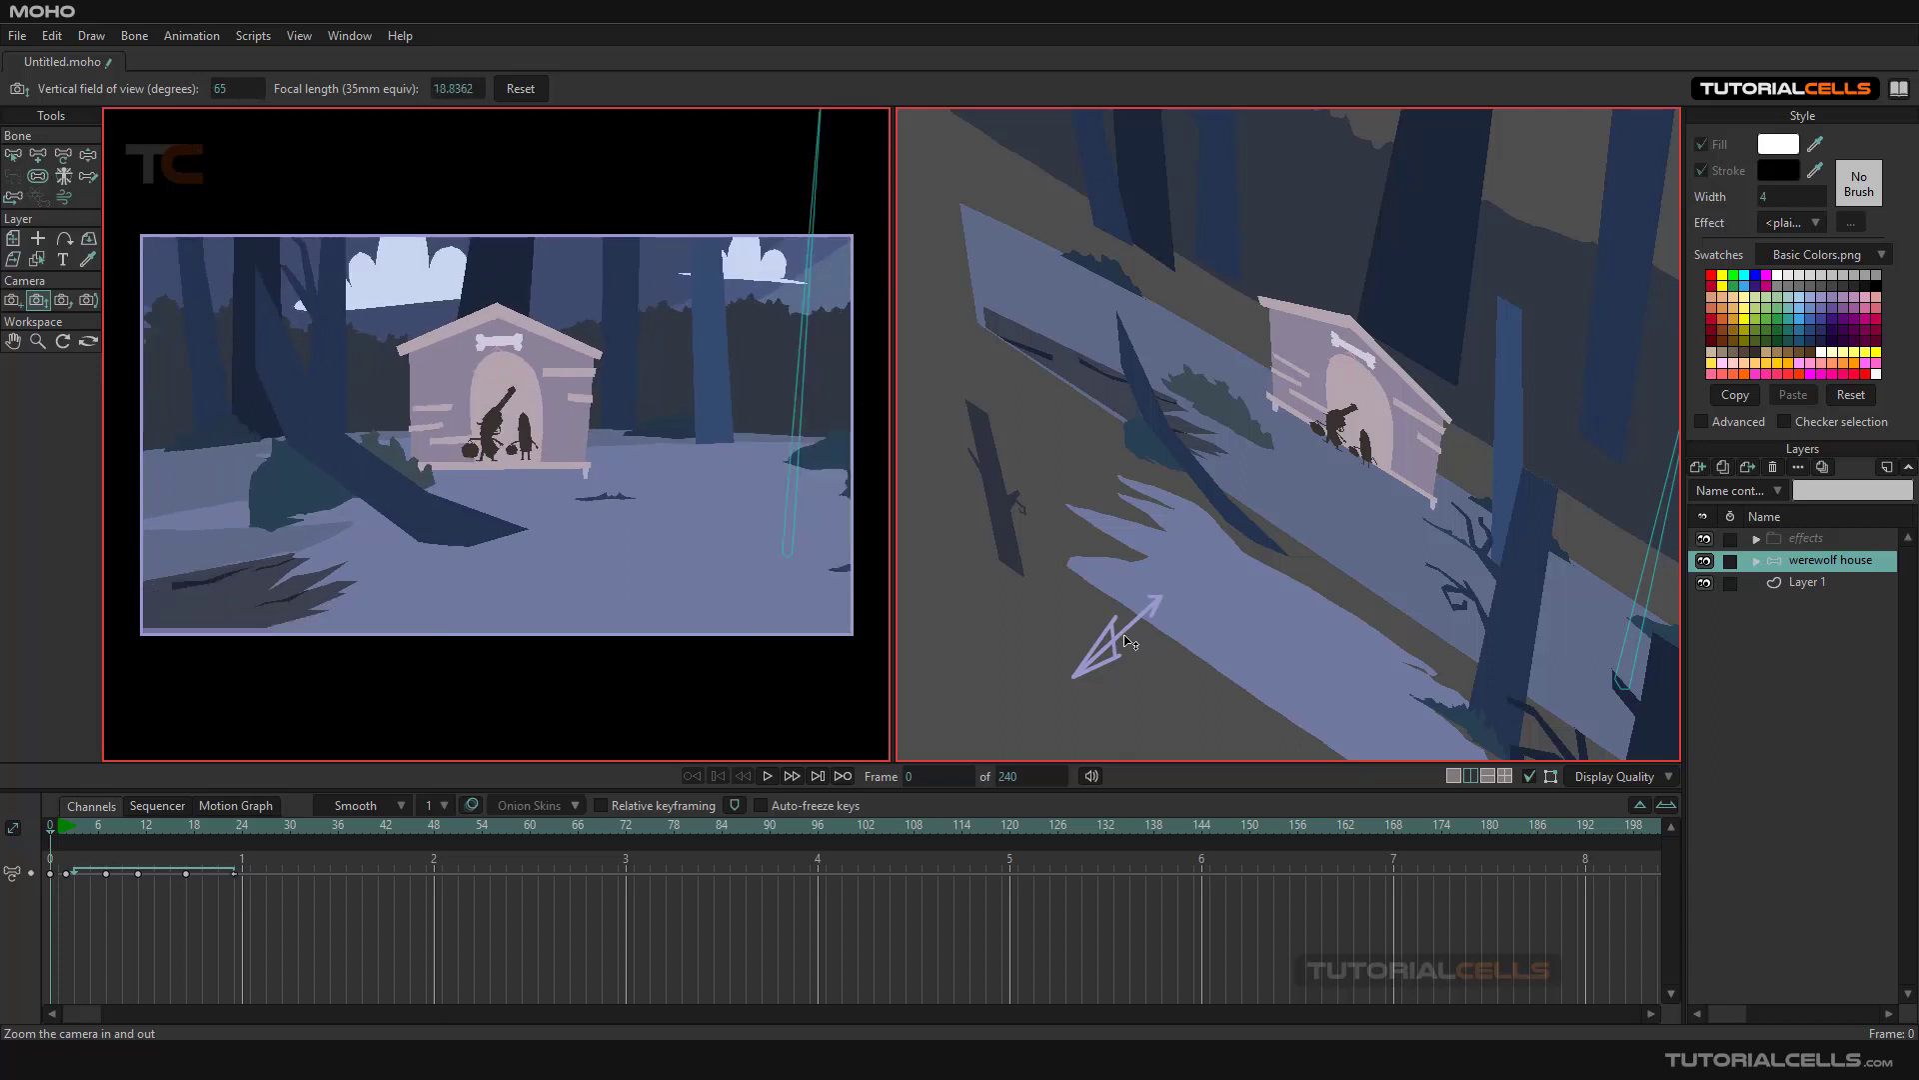
pyautogui.click(508, 92)
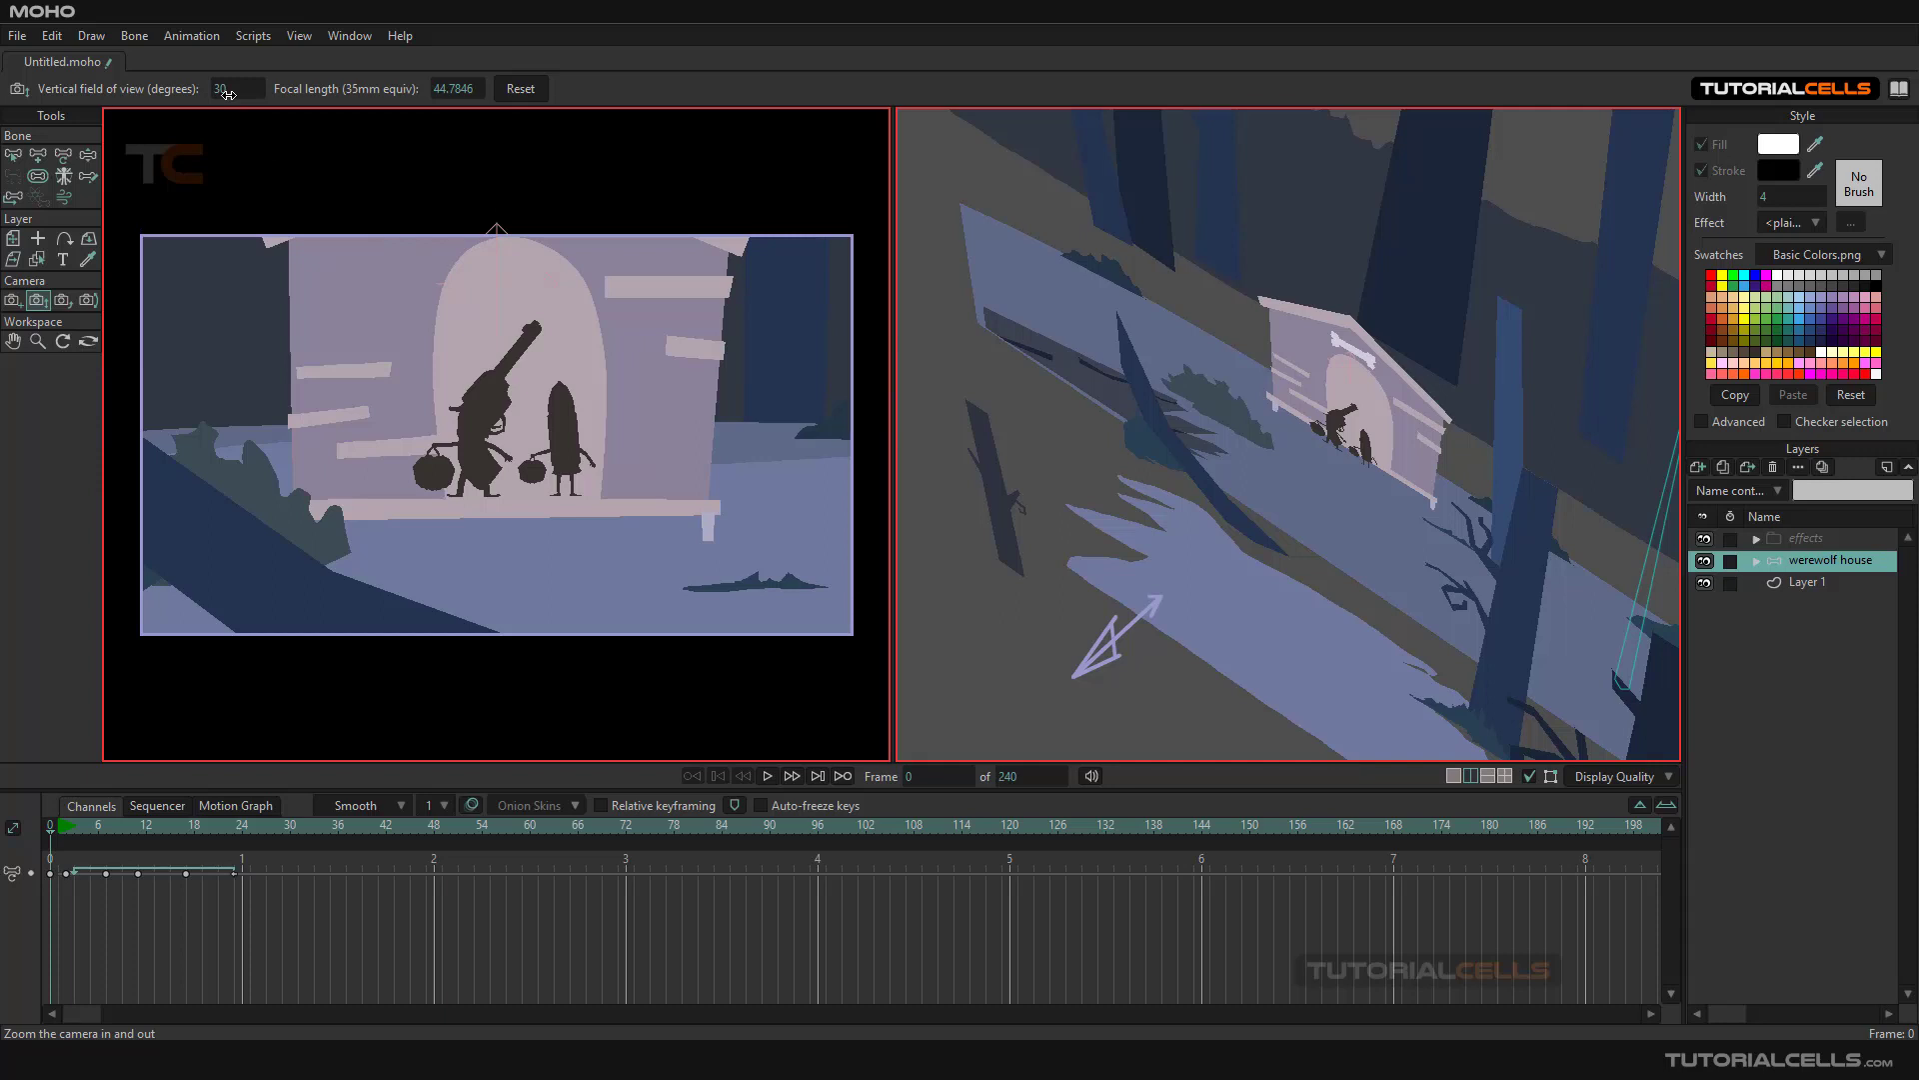
pyautogui.moveTo(234, 97); pyautogui.dragTo(296, 111)
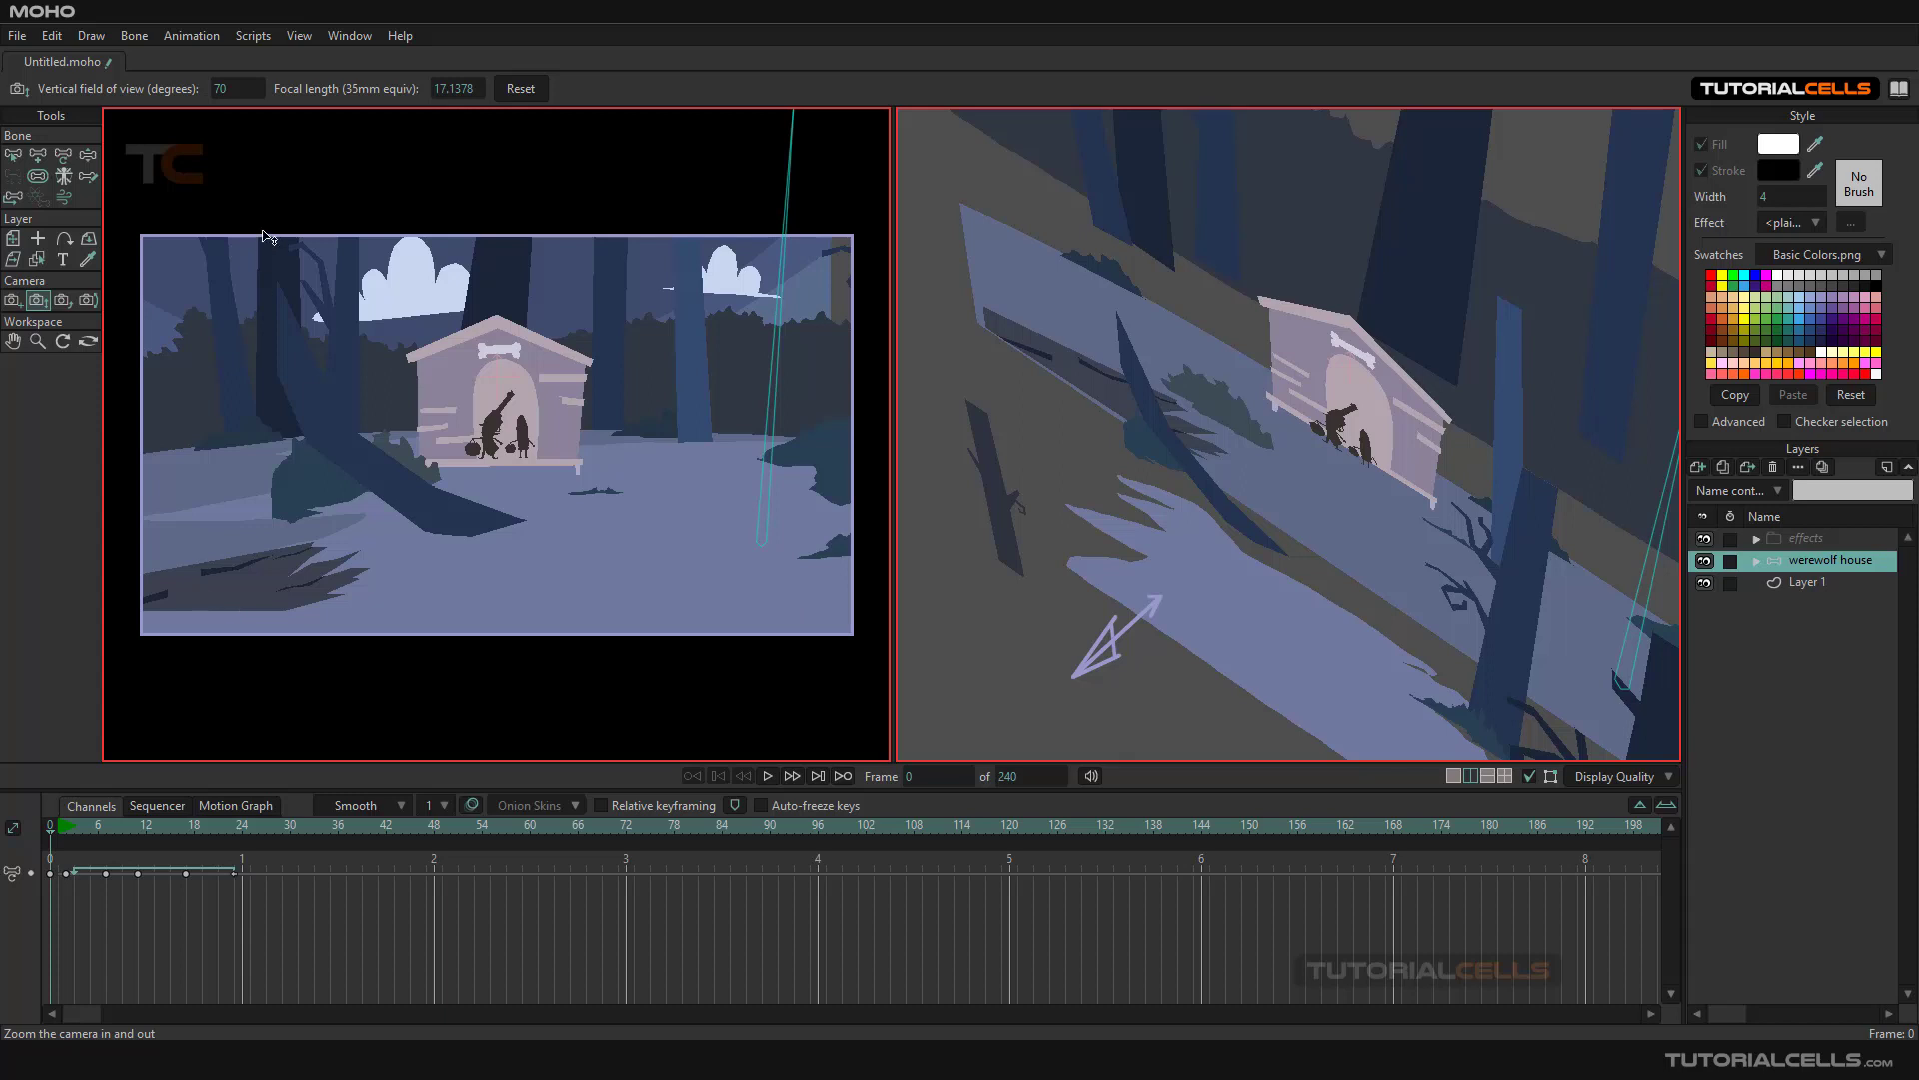
pyautogui.click(514, 93)
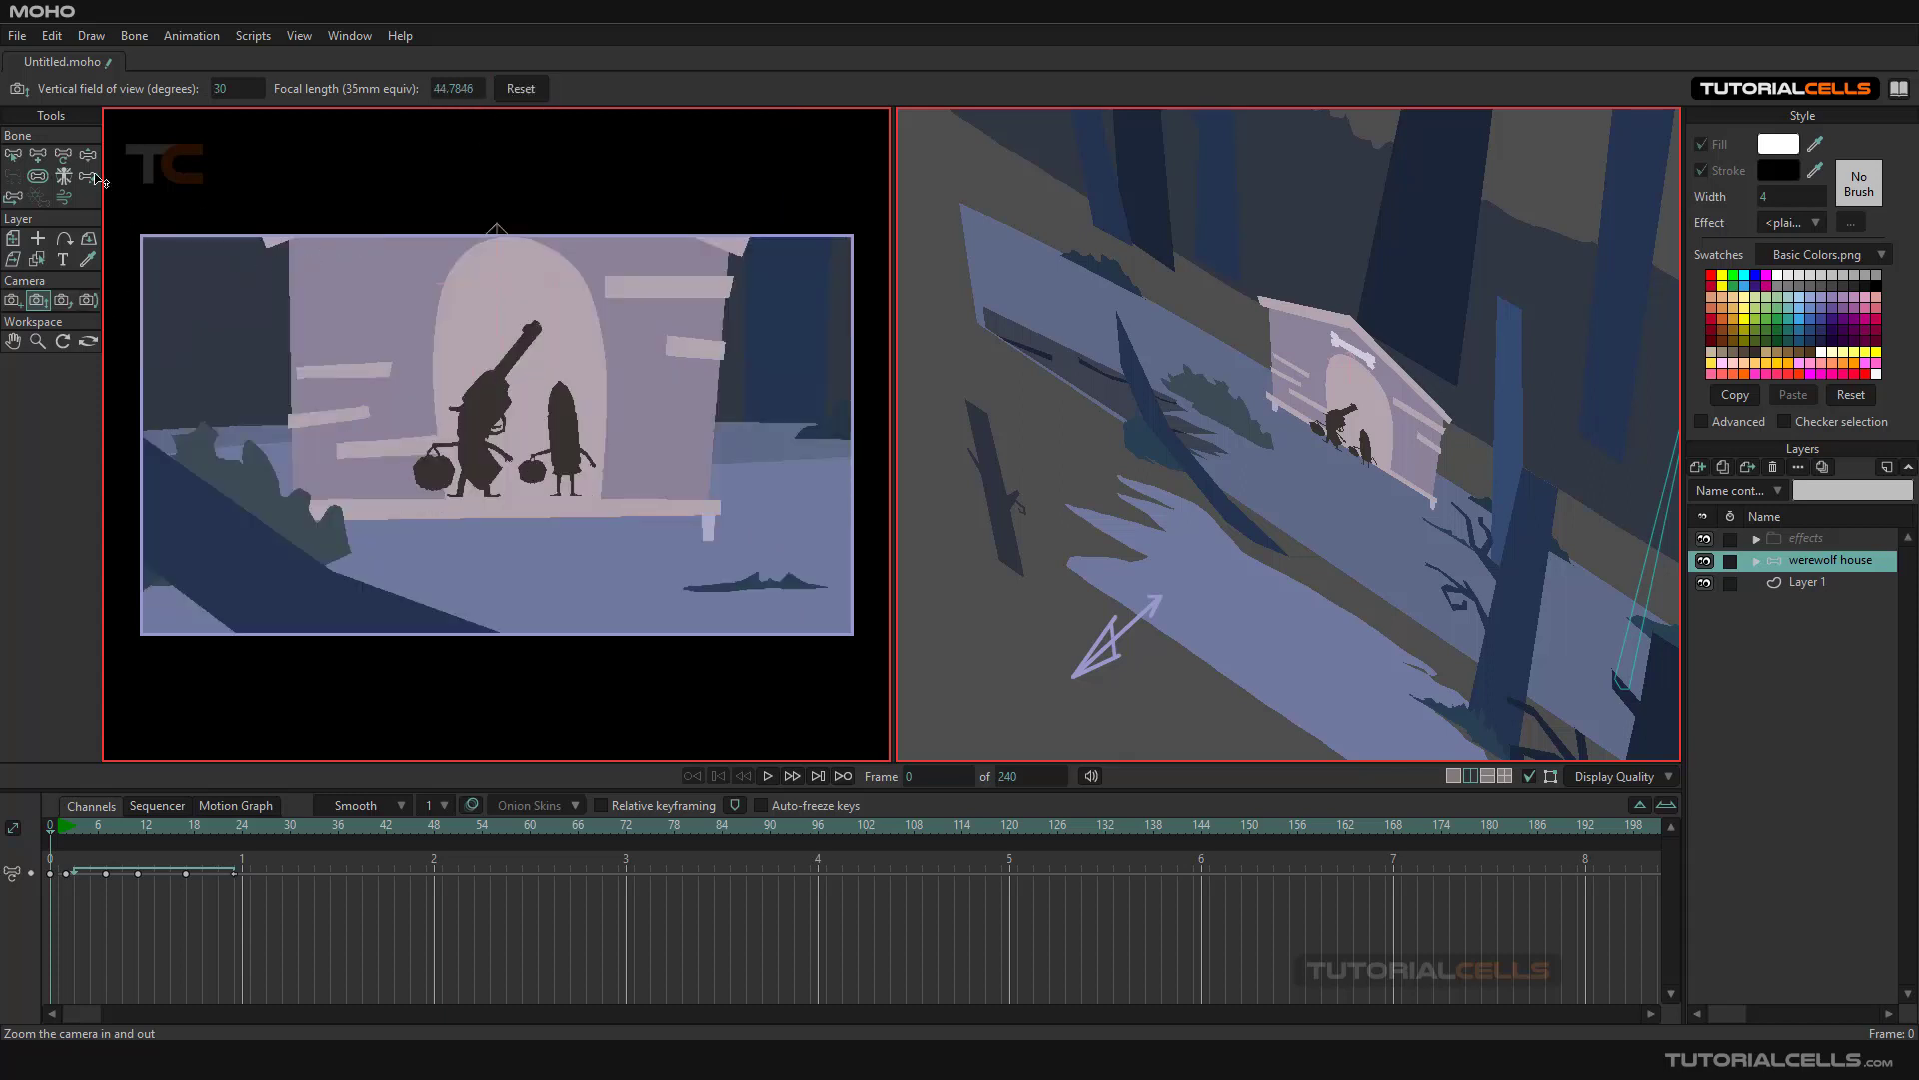
# Reset the camera to its default position (Z 3.7321) and try a 5-degree camera roll
pyautogui.click(11, 300)
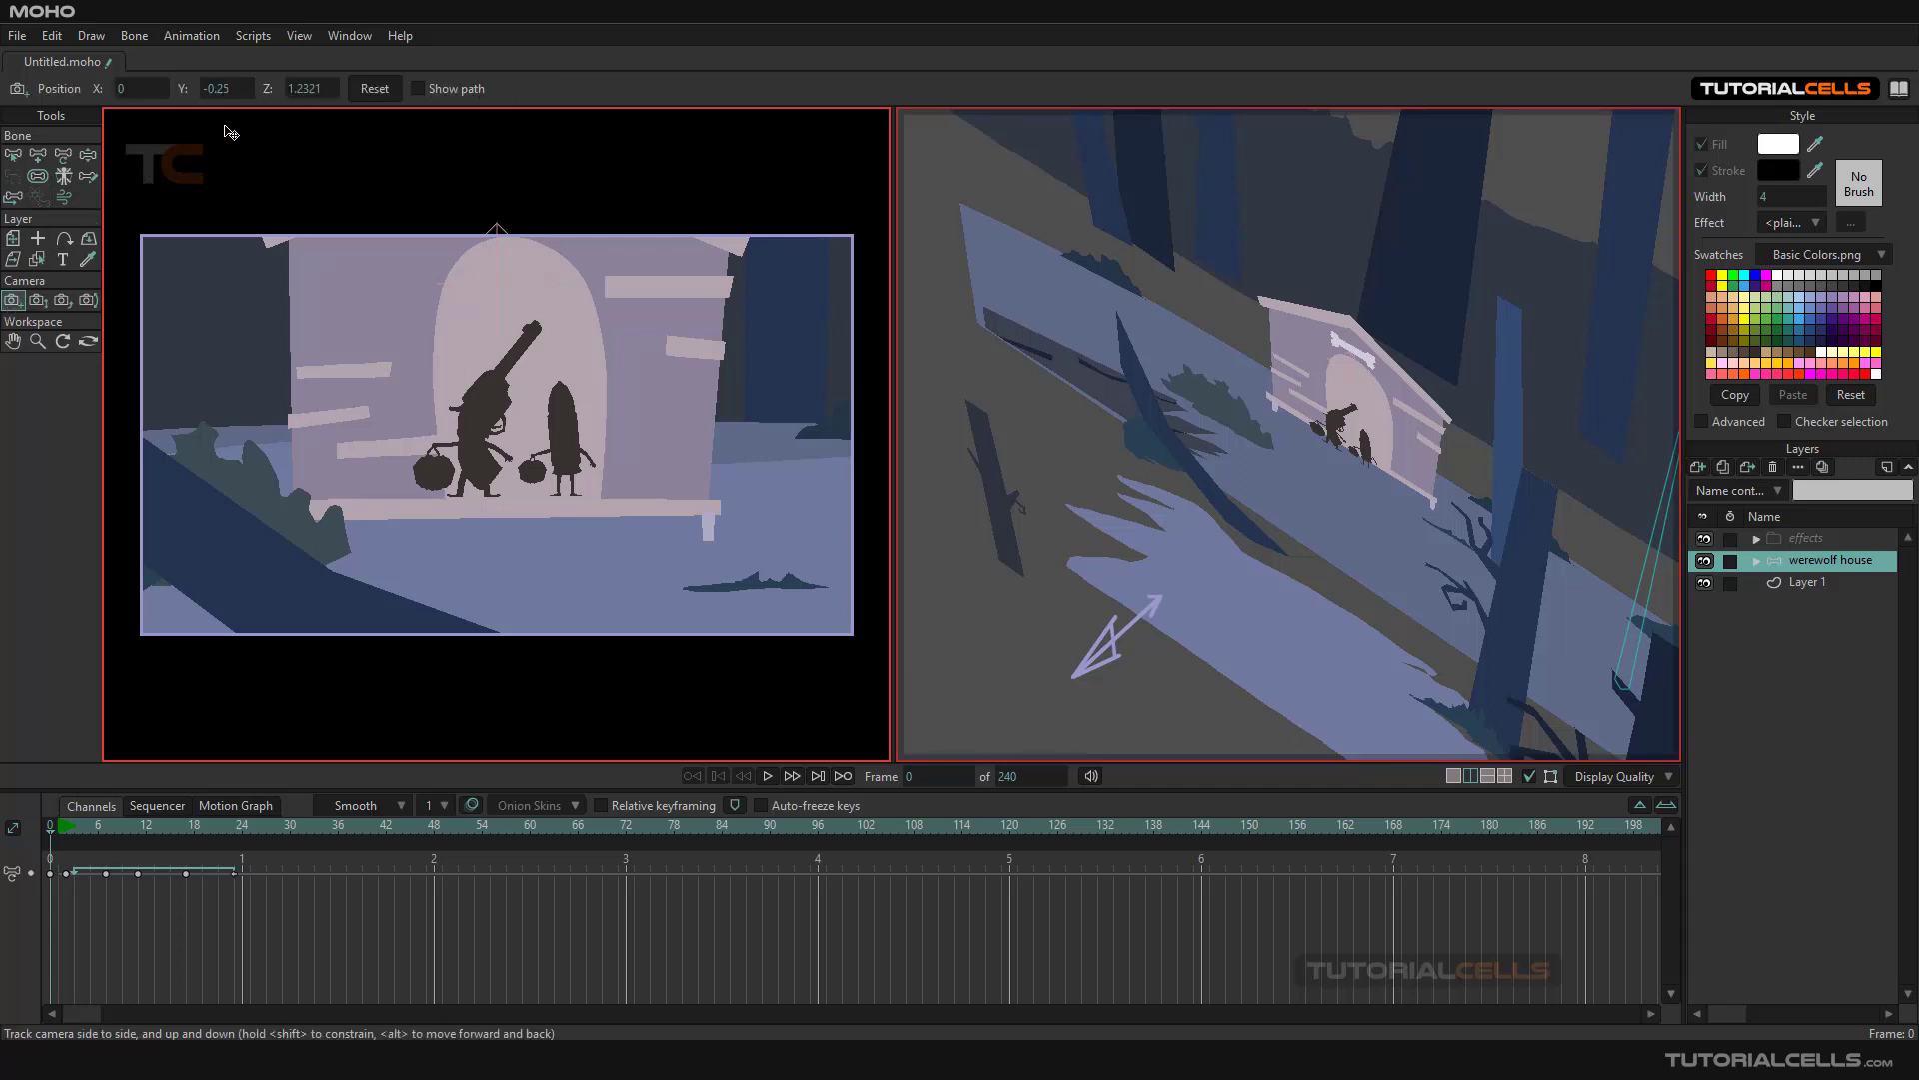
pyautogui.click(378, 88)
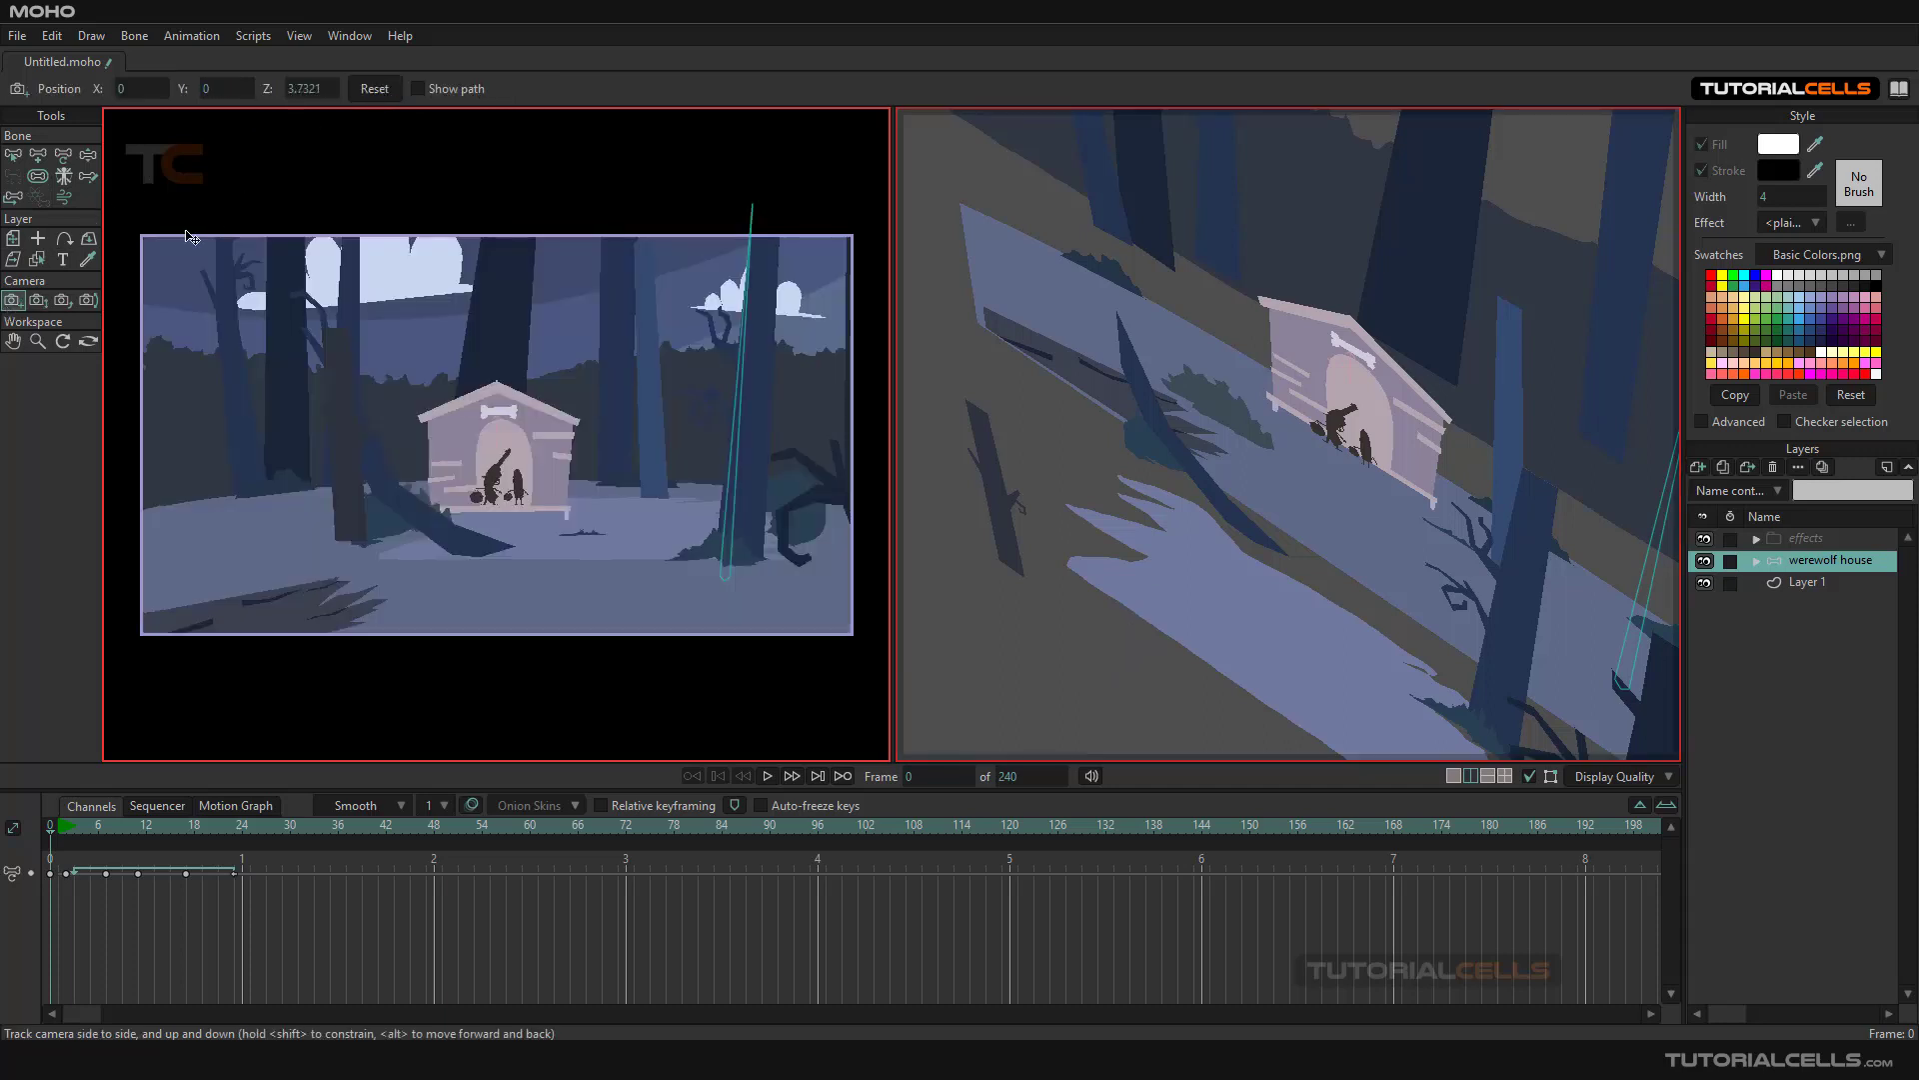
pyautogui.click(72, 300)
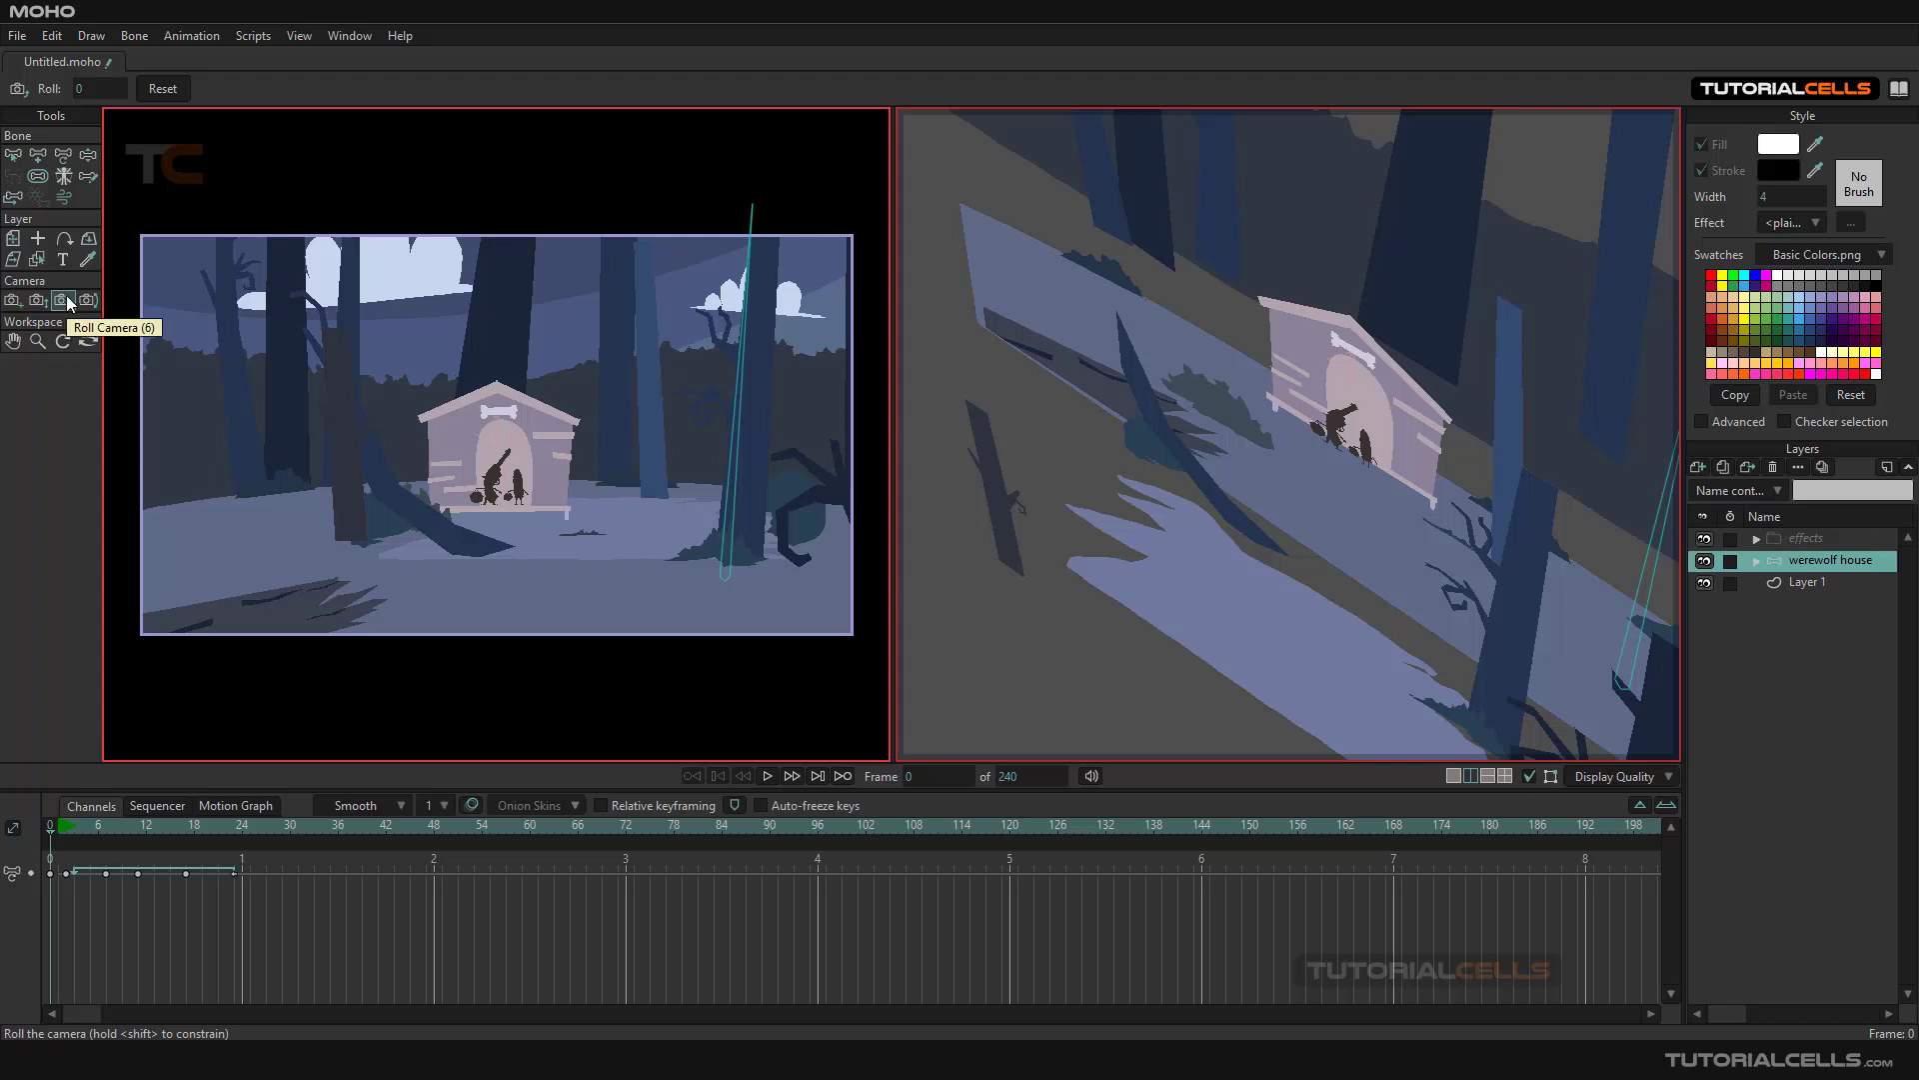
pyautogui.moveTo(90, 89)
pyautogui.mouseDown()
pyautogui.moveTo(112, 89)
pyautogui.moveTo(92, 91)
pyautogui.mouseUp()
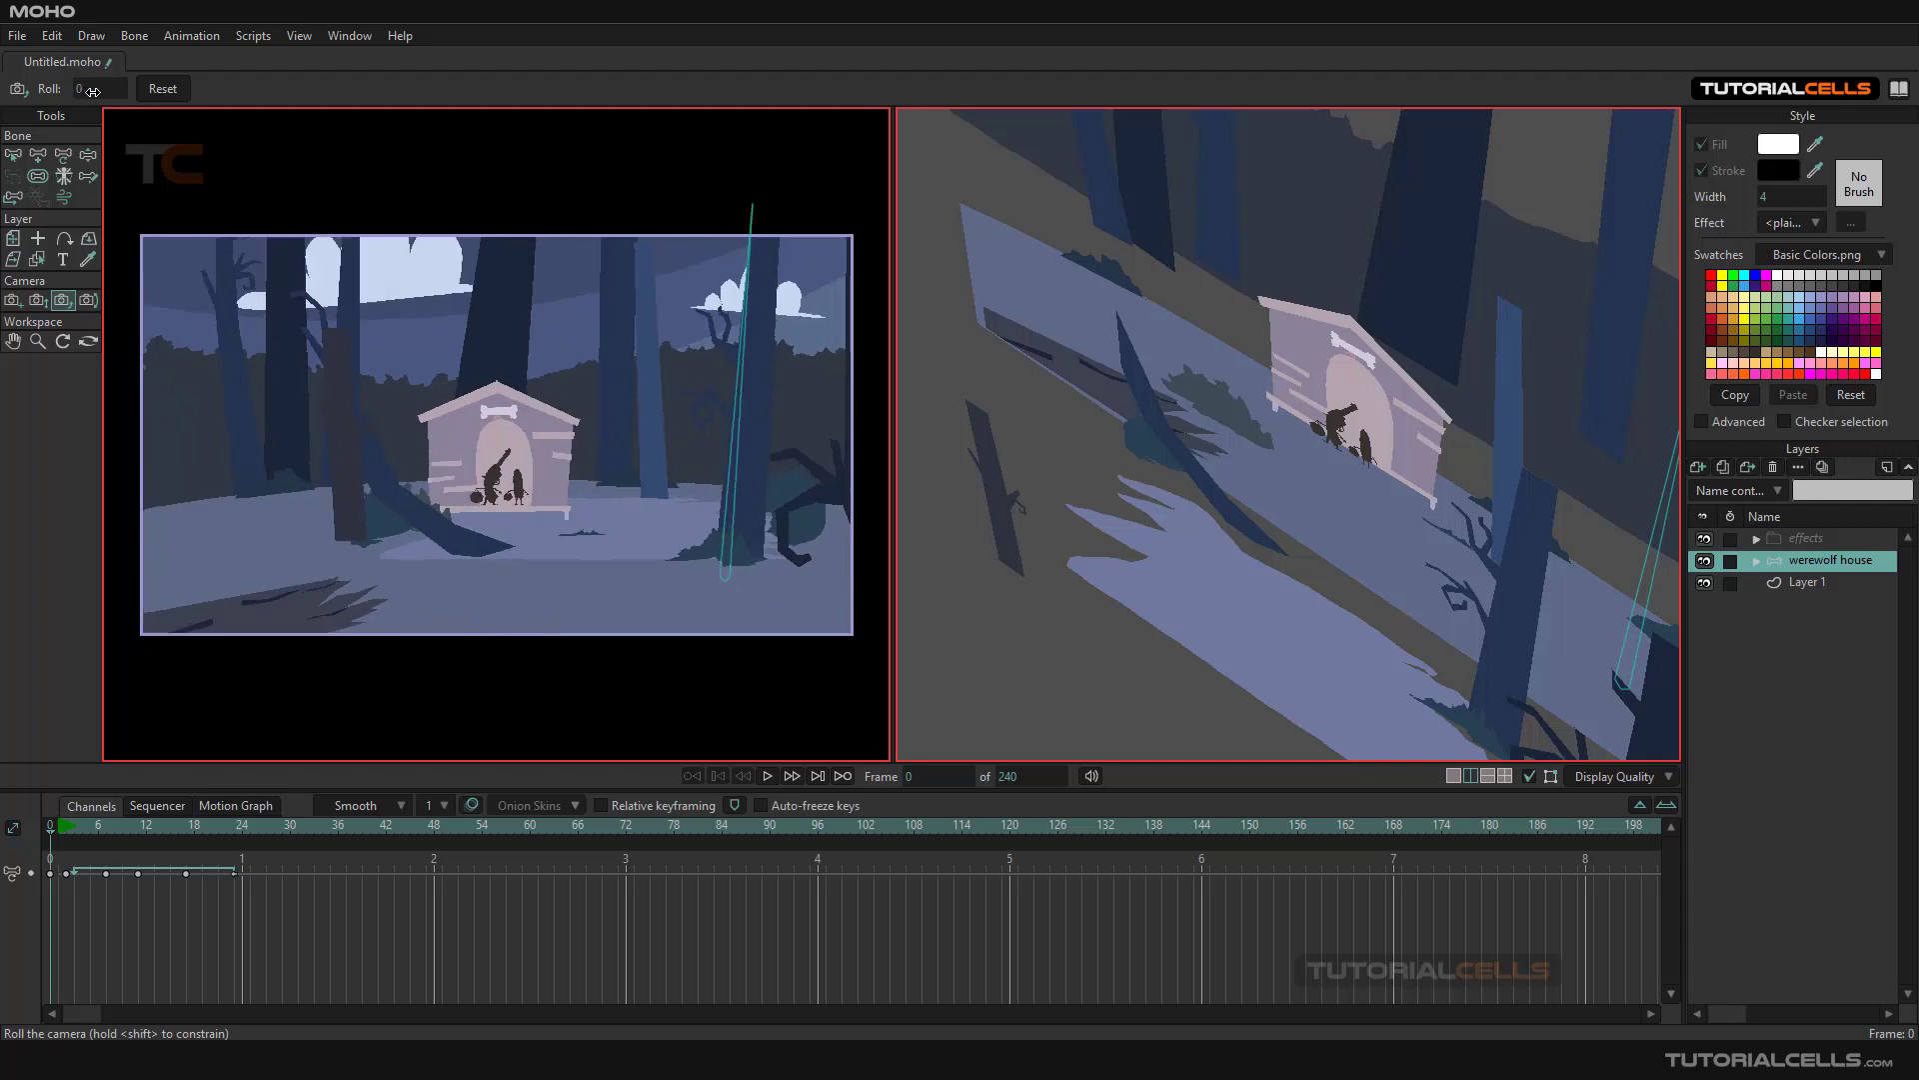
pyautogui.click(89, 302)
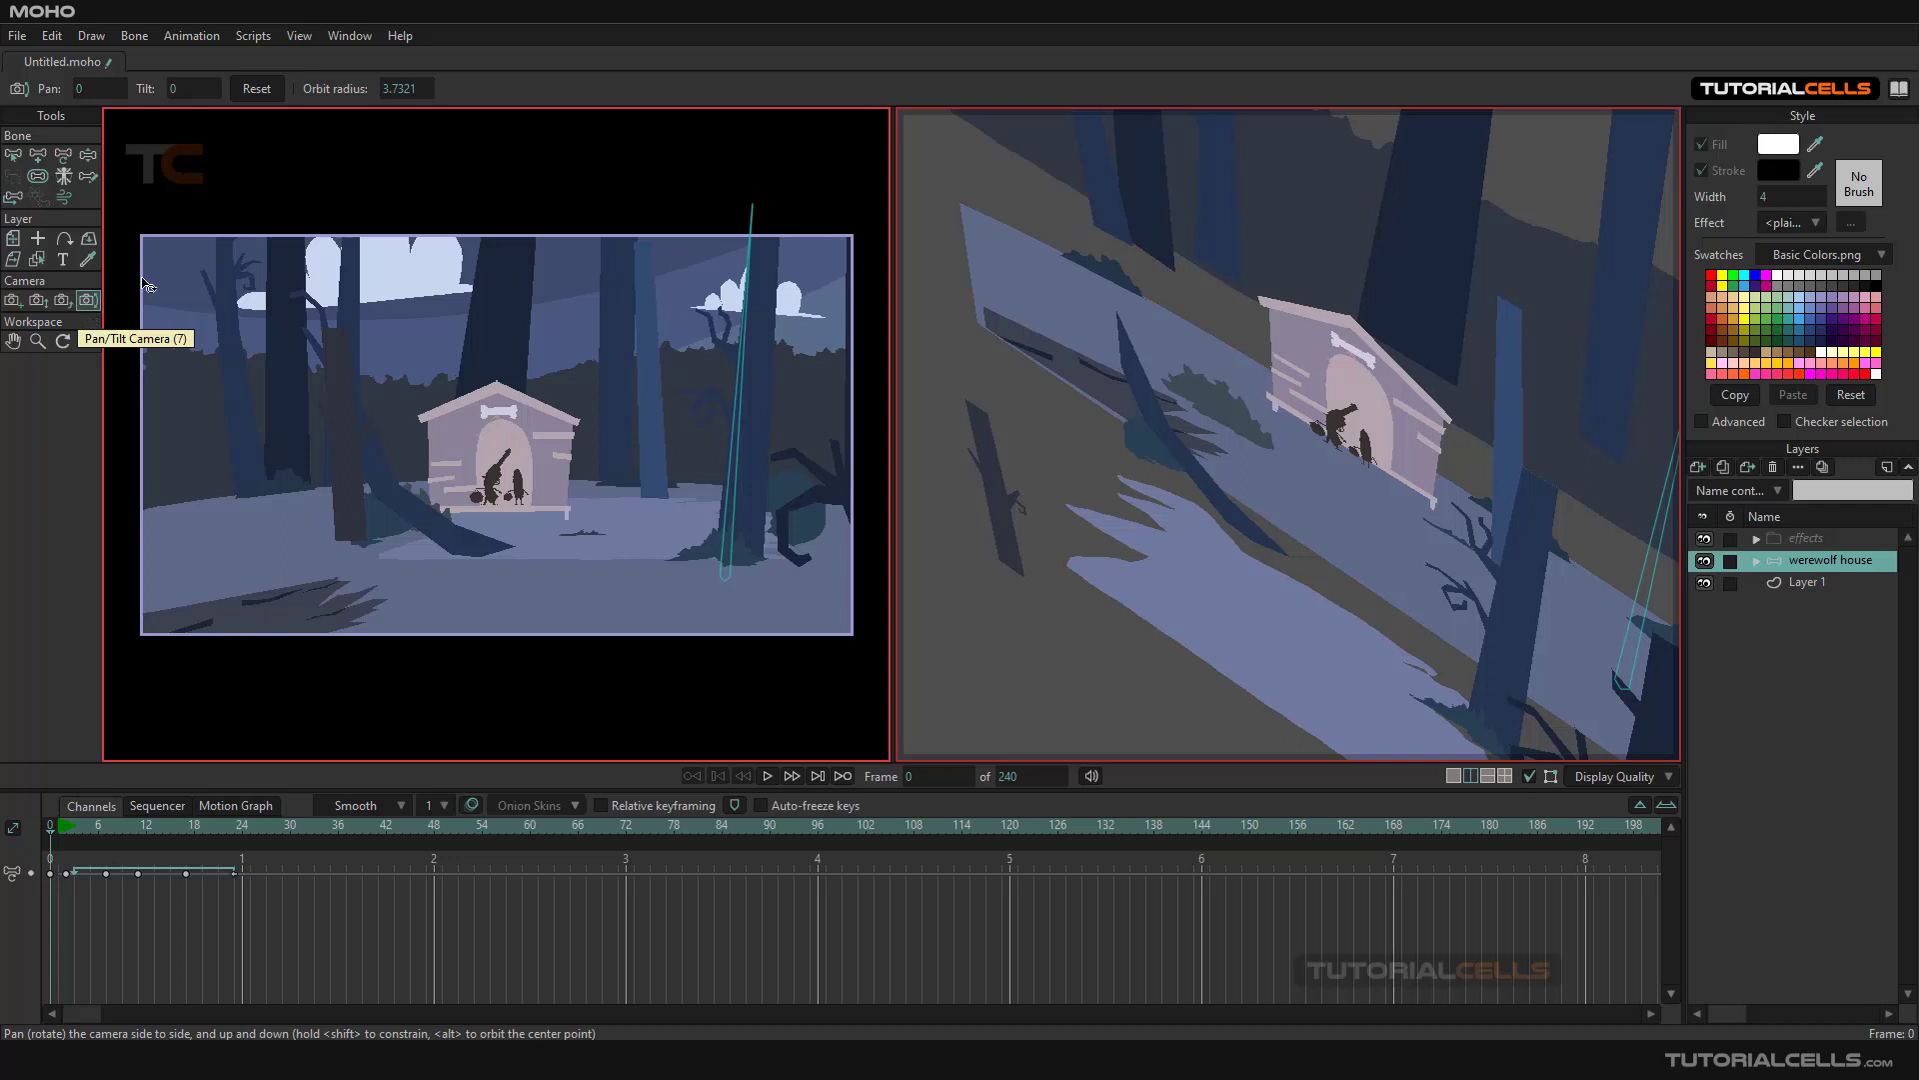
# Swing the camera pan from -10 to -15 and across to 15 degrees, orbiting the 3D view
pyautogui.moveTo(85, 92); pyautogui.dragTo(51, 91)
pyautogui.moveTo(873, 326); pyautogui.dragTo(1057, 502)
pyautogui.moveTo(998, 573)
pyautogui.mouseDown()
pyautogui.moveTo(1065, 544)
pyautogui.moveTo(1143, 548)
pyautogui.moveTo(1030, 584)
pyautogui.mouseUp()
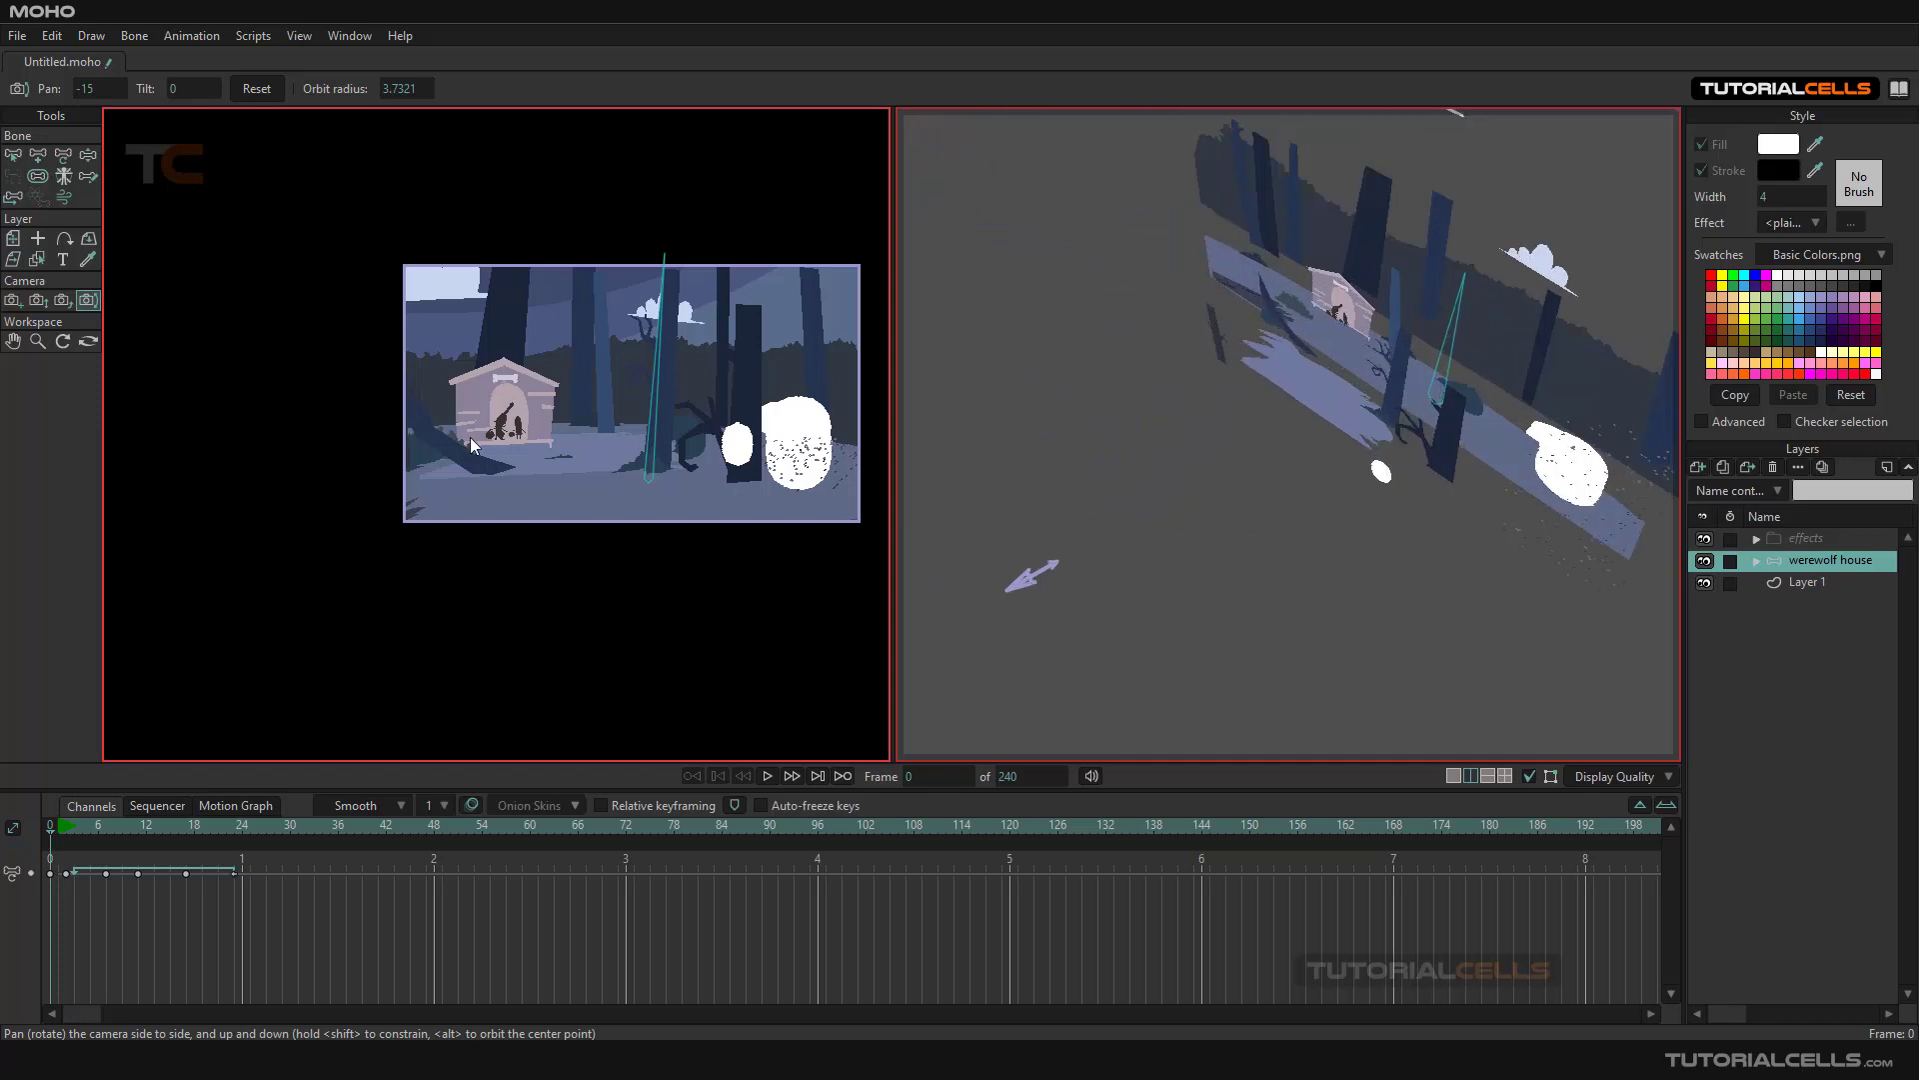
pyautogui.moveTo(95, 92)
pyautogui.mouseDown()
pyautogui.moveTo(146, 91)
pyautogui.moveTo(75, 90)
pyautogui.moveTo(148, 96)
pyautogui.moveTo(75, 86)
pyautogui.moveTo(129, 87)
pyautogui.mouseUp()
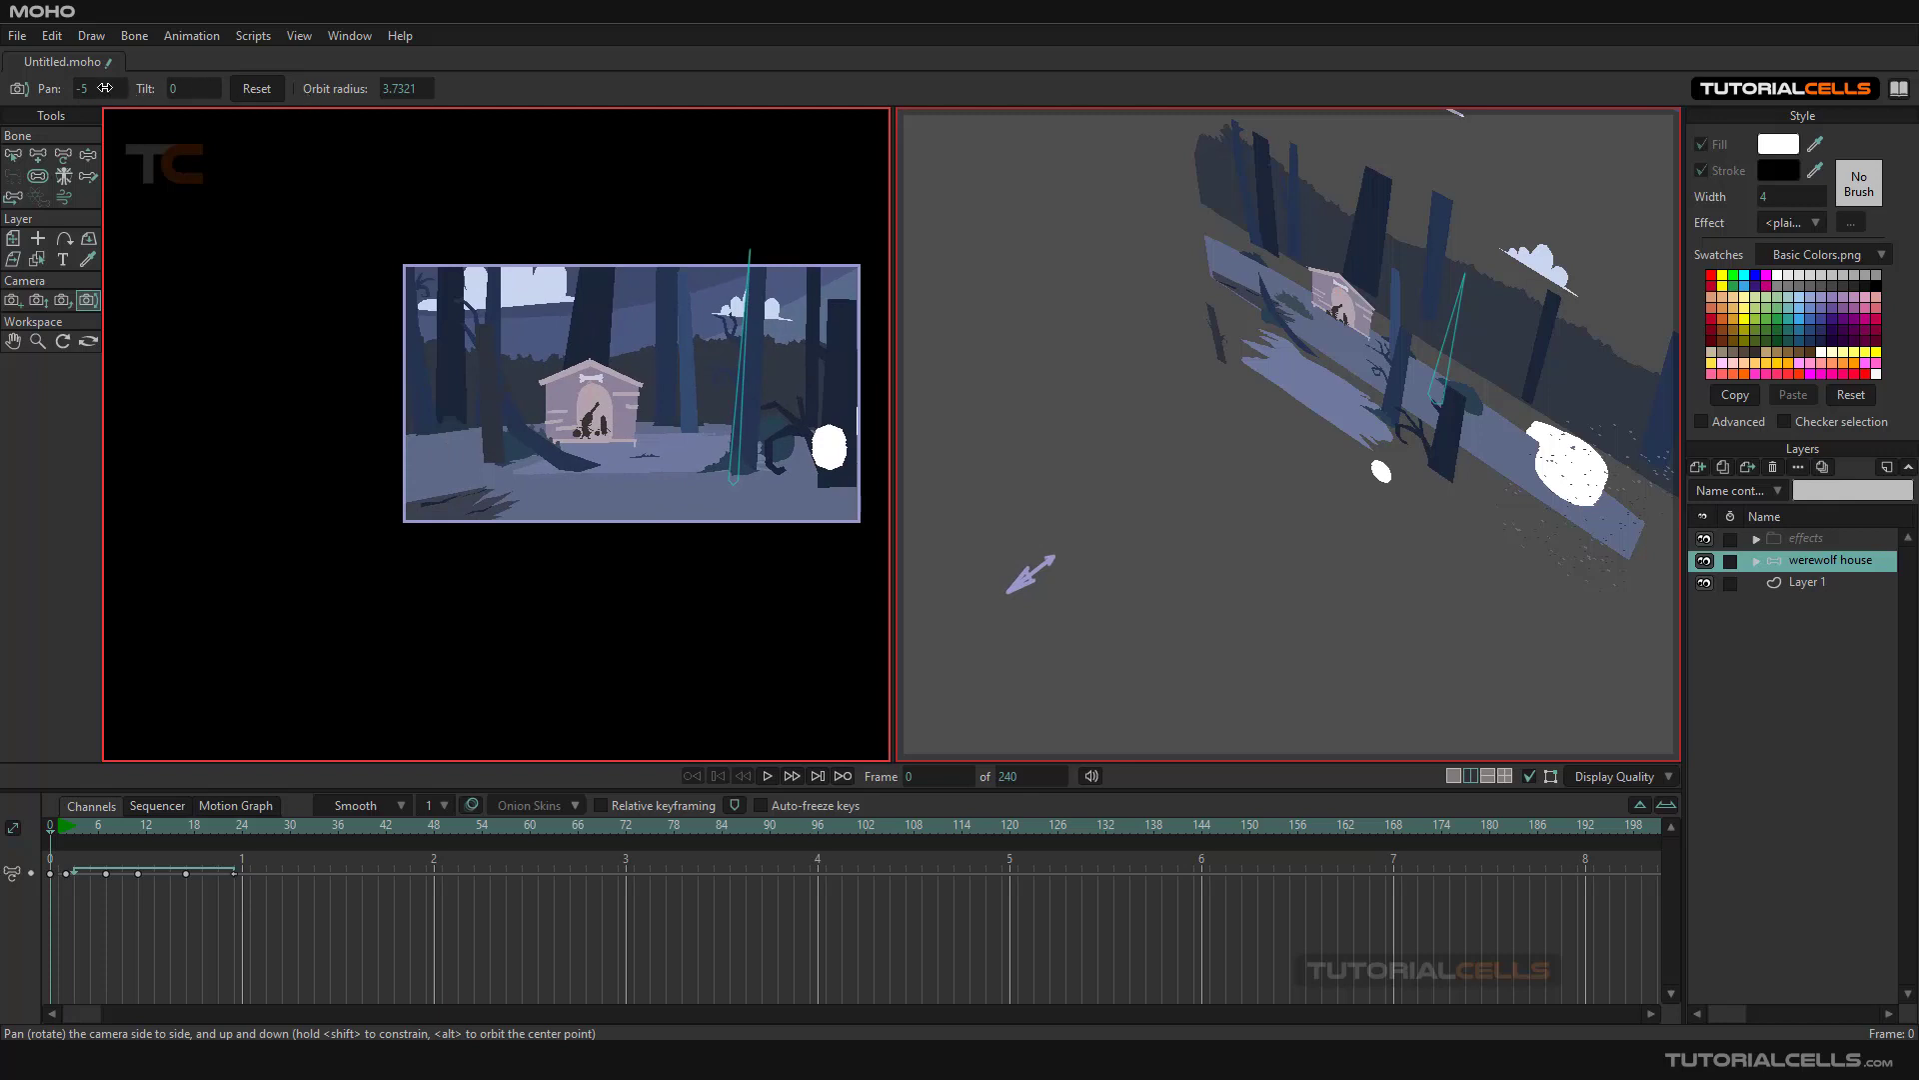
# Recentre the doghouse with pan 0 and tilt the camera up 5 degrees toward the clouds
pyautogui.click(103, 88)
pyautogui.press('Return')
pyautogui.moveTo(225, 88)
pyautogui.mouseDown()
pyautogui.moveTo(155, 72)
pyautogui.moveTo(194, 70)
pyautogui.mouseUp()
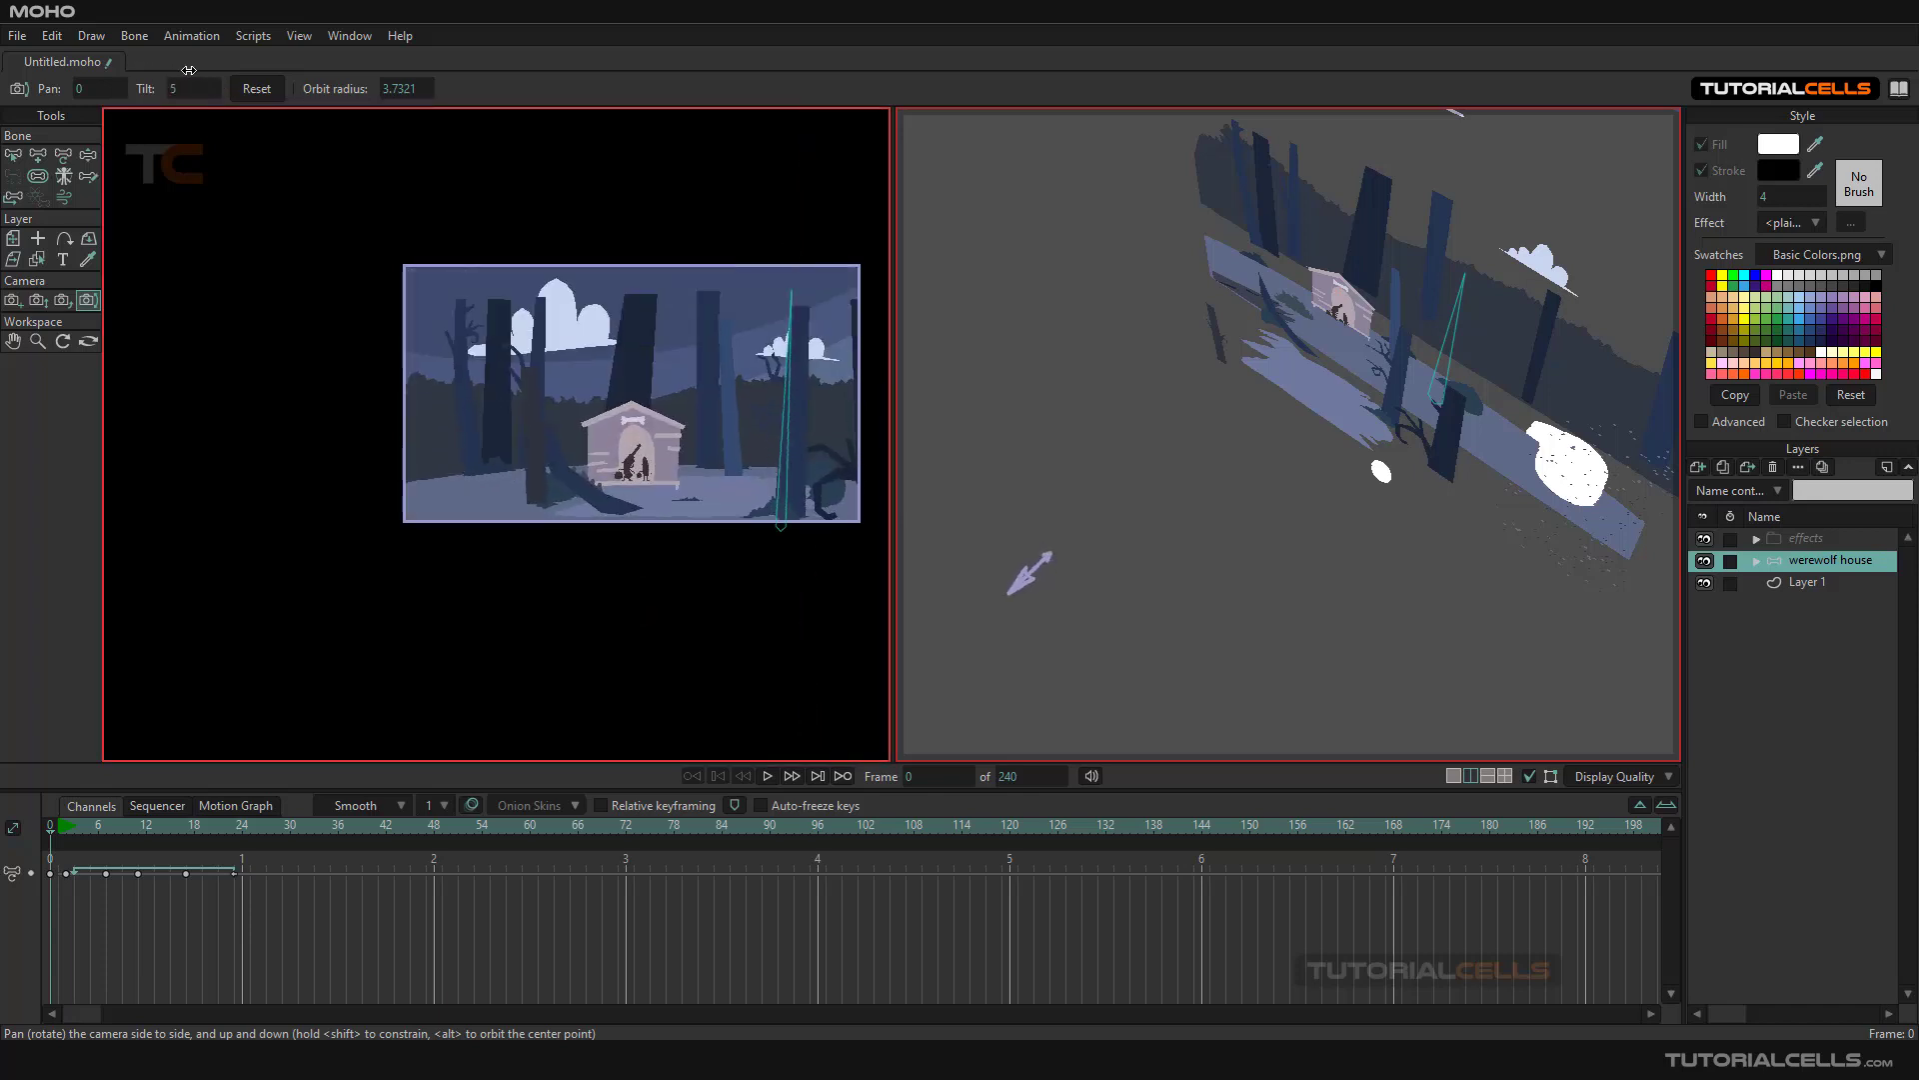